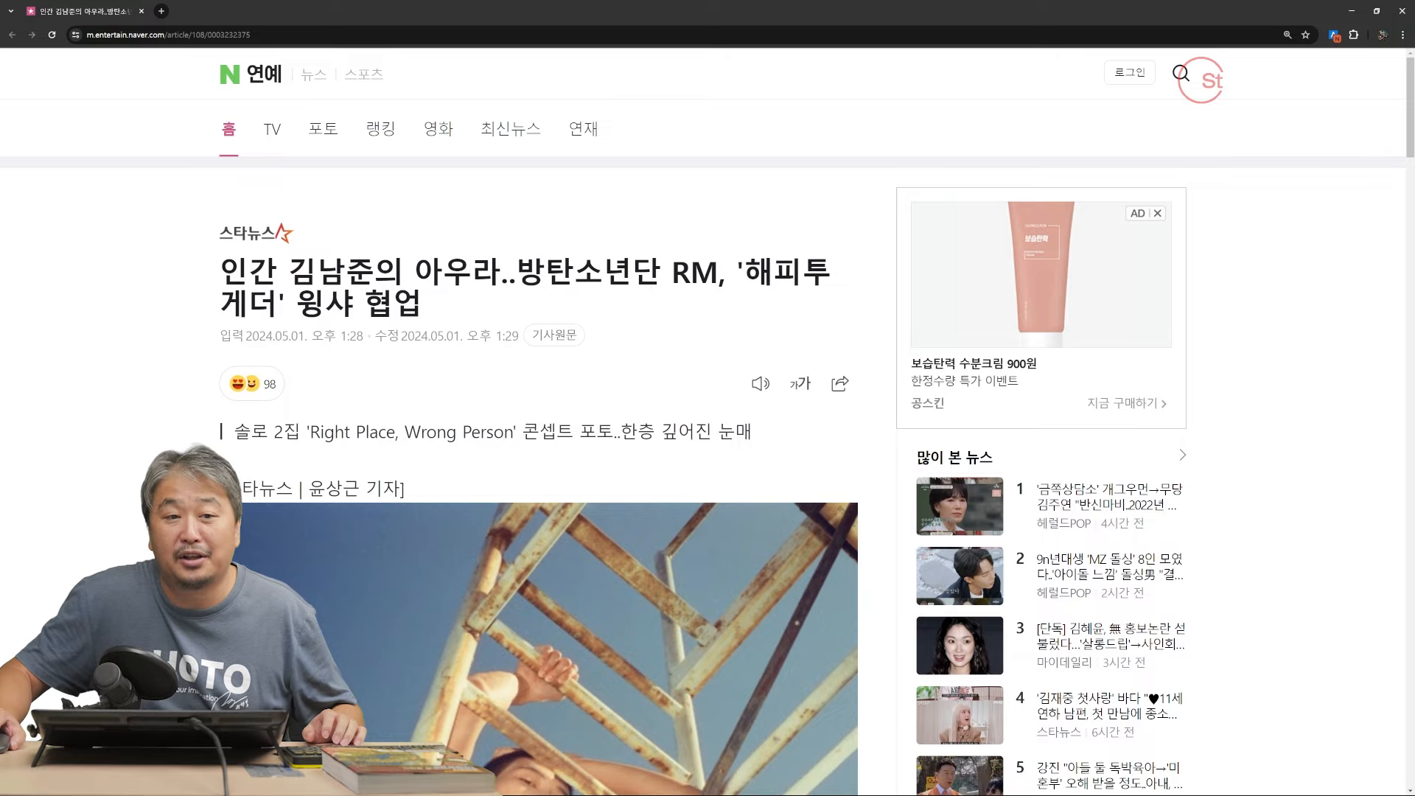
Step: Examine the headline and the lead concept photo of RM on the rusty ladder in the Naver entertainment article
{"action": "scroll", "coordinate": [509, 393], "scroll_direction": "down", "scroll_amount": 3}
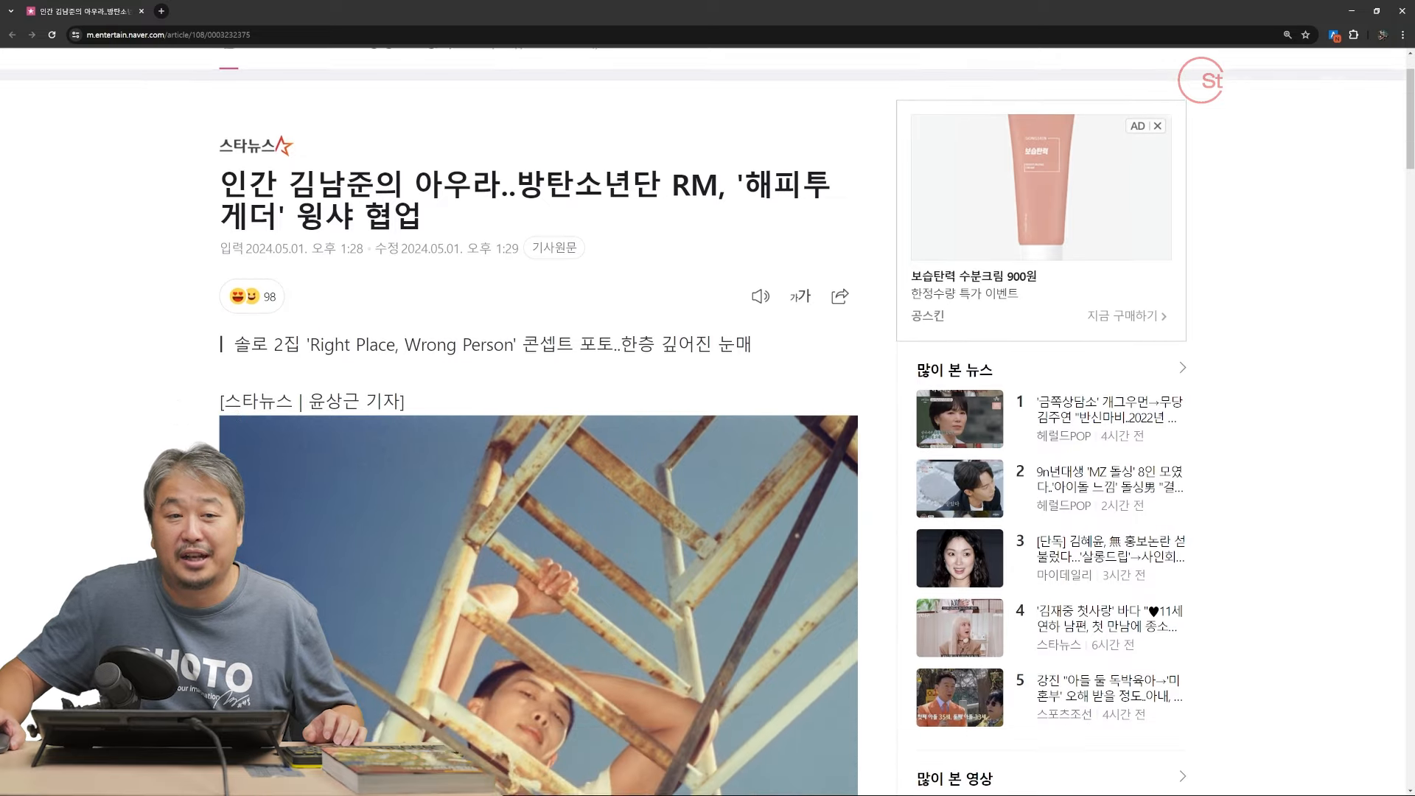
{"action": "scroll", "coordinate": [509, 393], "scroll_direction": "down", "scroll_amount": 4}
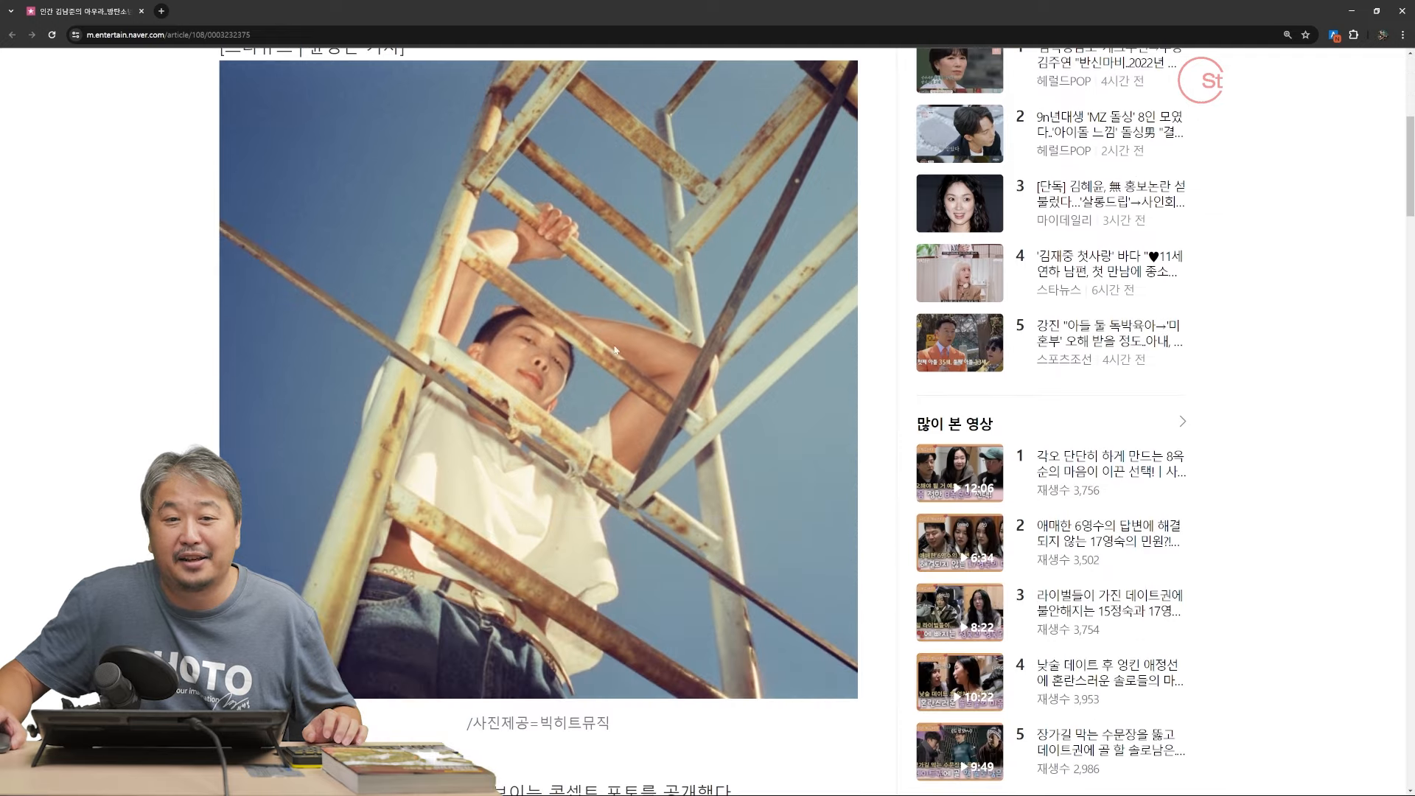
{"action": "scroll", "coordinate": [556, 355], "scroll_direction": "up", "scroll_amount": 2}
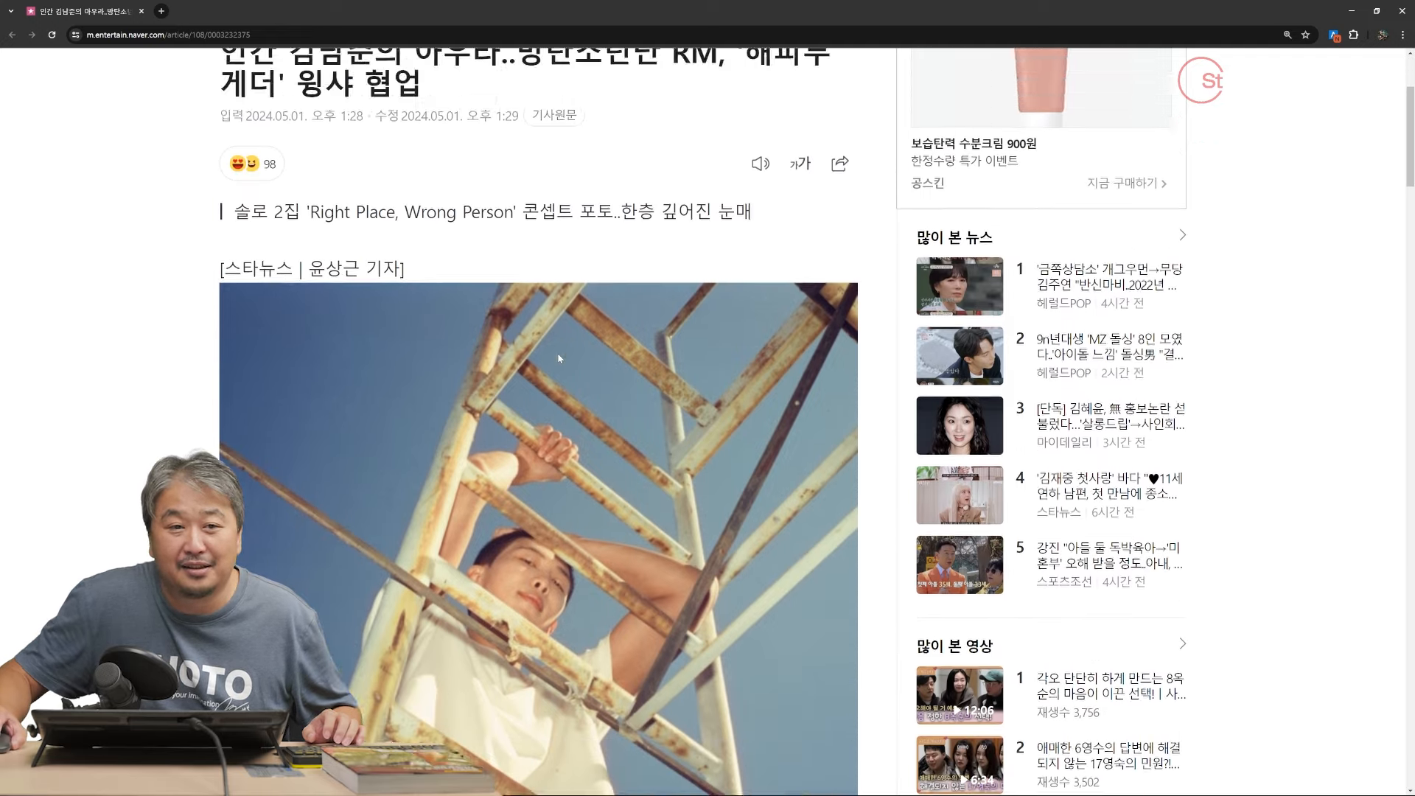
{"action": "scroll", "coordinate": [561, 354], "scroll_direction": "down", "scroll_amount": 2}
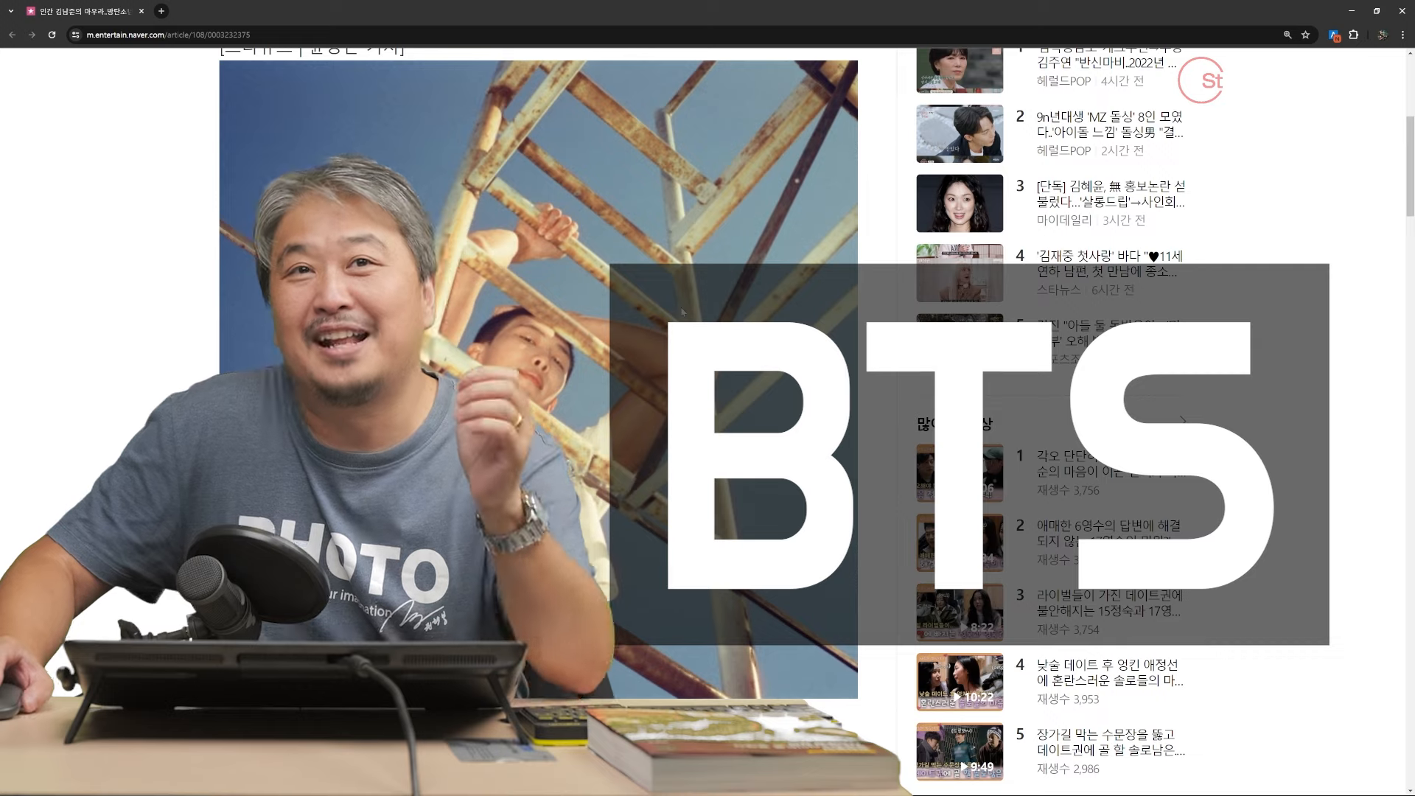
{"action": "scroll", "coordinate": [701, 302], "scroll_direction": "up", "scroll_amount": 1}
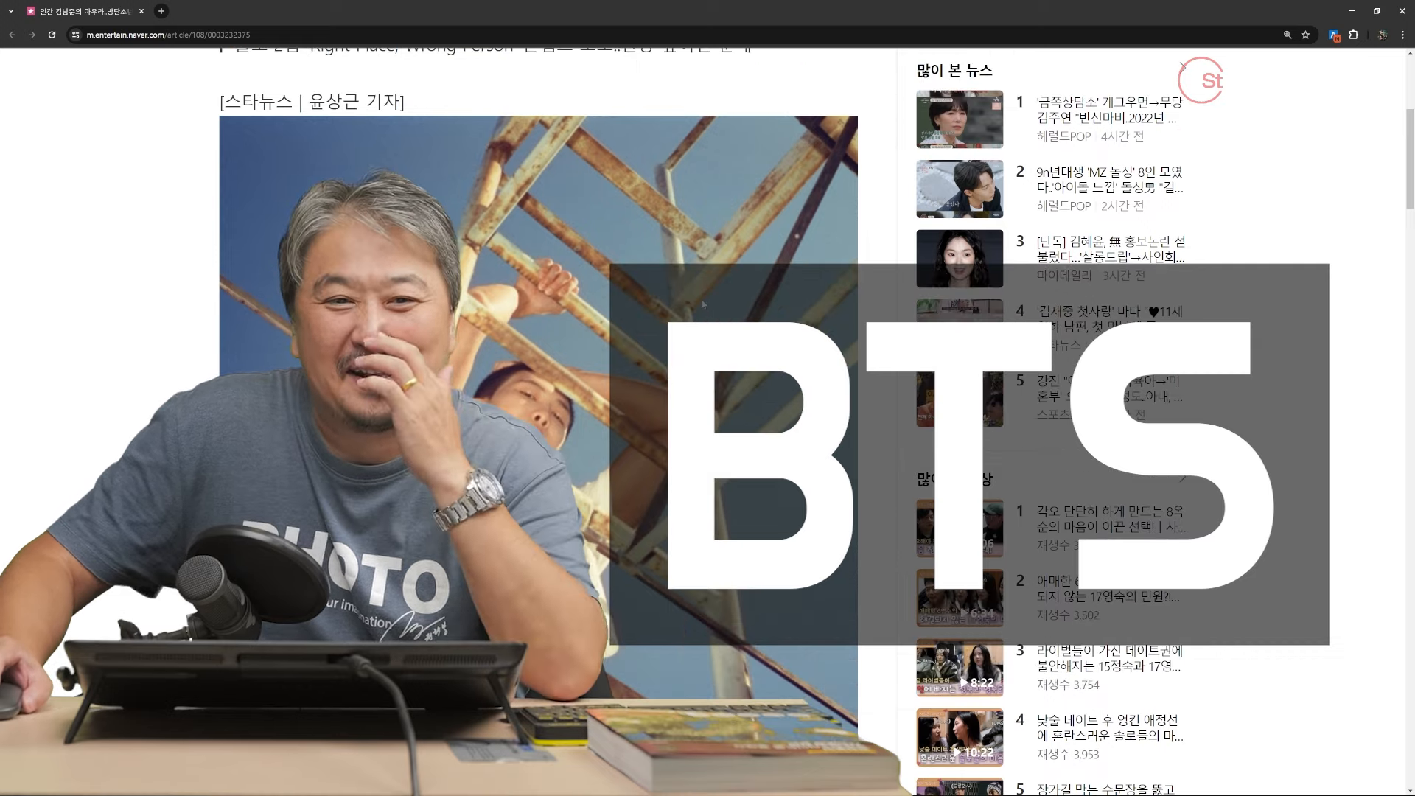
{"action": "scroll", "coordinate": [702, 302], "scroll_direction": "down", "scroll_amount": 1}
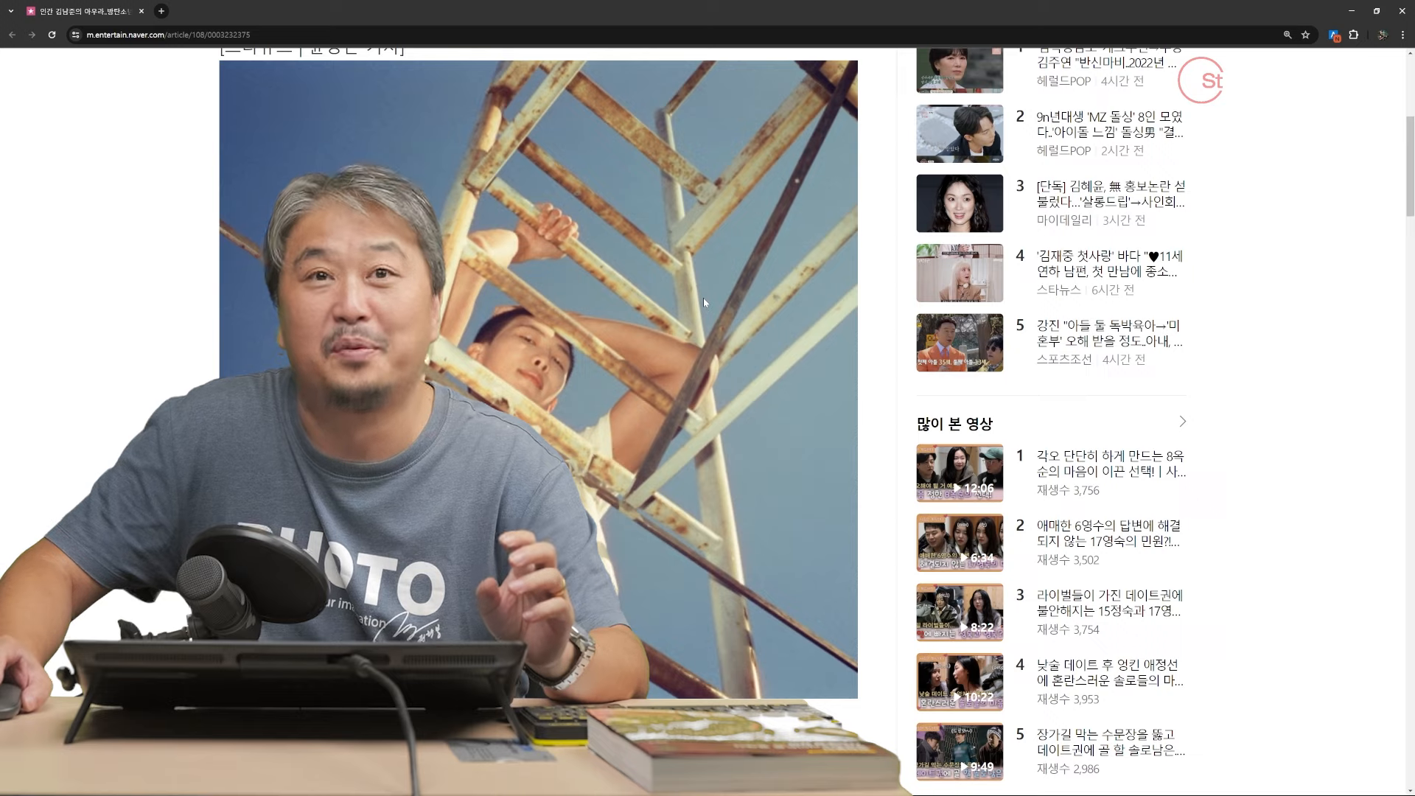
{"action": "scroll", "coordinate": [704, 299], "scroll_direction": "up", "scroll_amount": 1}
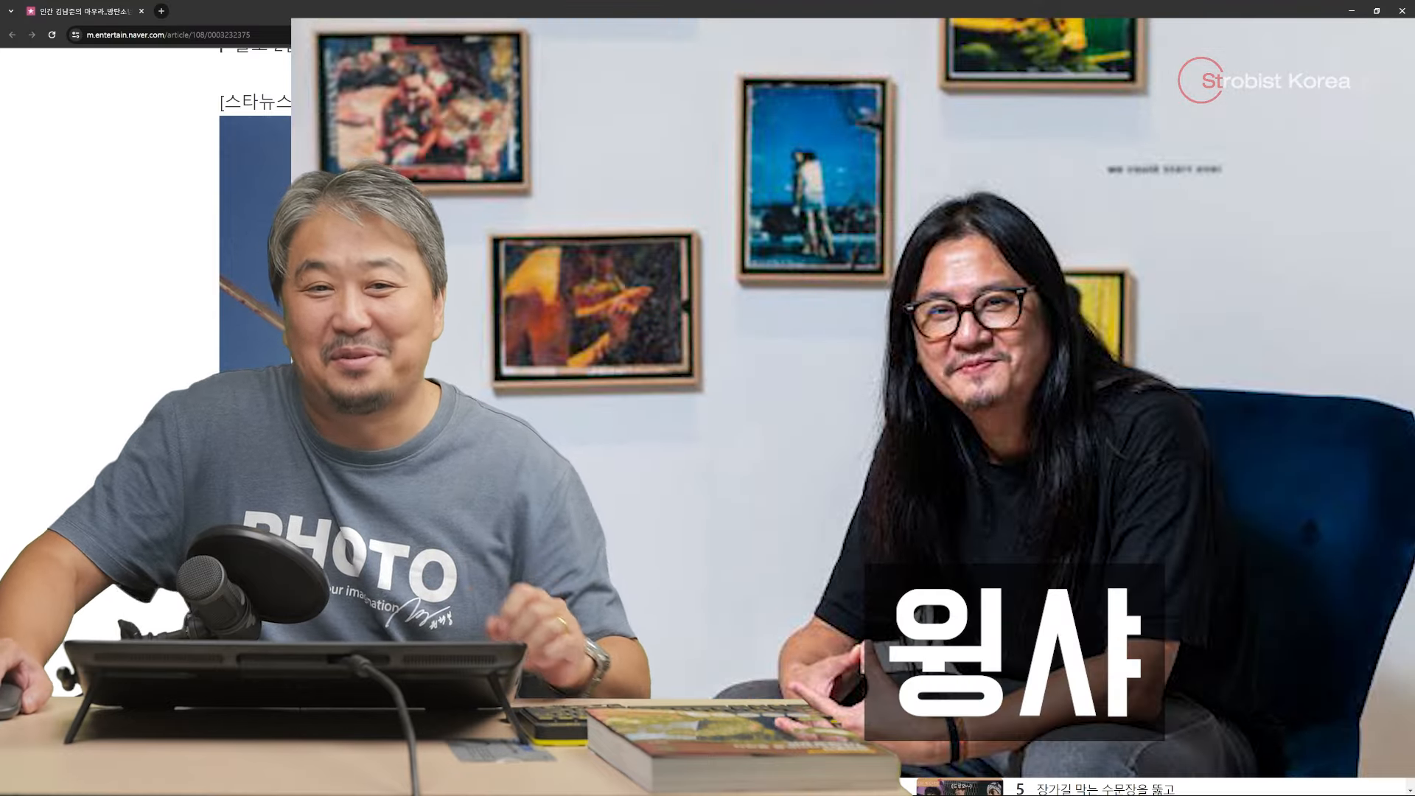
{"action": "scroll", "coordinate": [255, 221], "scroll_direction": "down", "scroll_amount": 1}
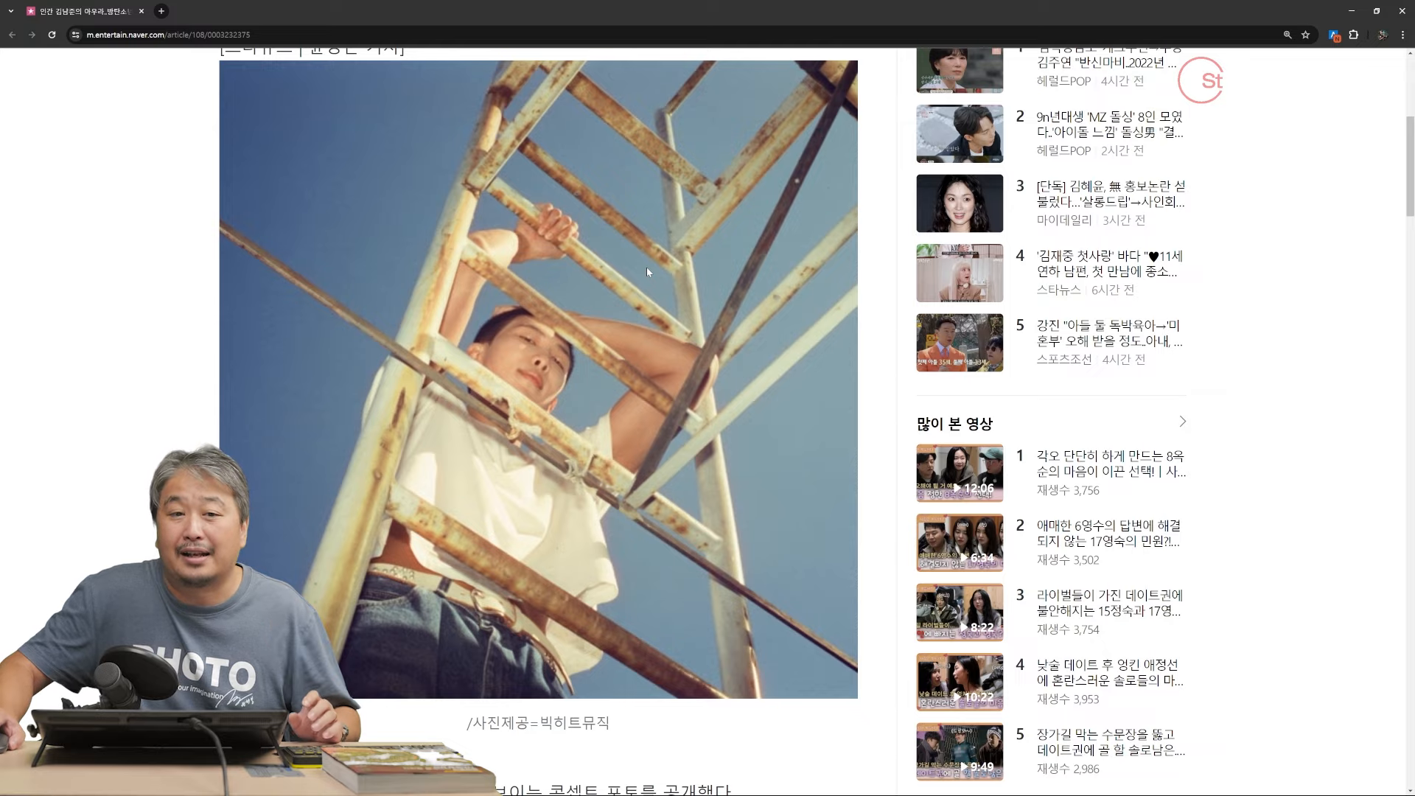
Step: Examine the lighting and color tones of the article's brown-jacket, green-lit corridor and black-and-white tile concept photos
{"action": "scroll", "coordinate": [648, 269], "scroll_direction": "down", "scroll_amount": 3}
{"action": "scroll", "coordinate": [647, 272], "scroll_direction": "down", "scroll_amount": 10}
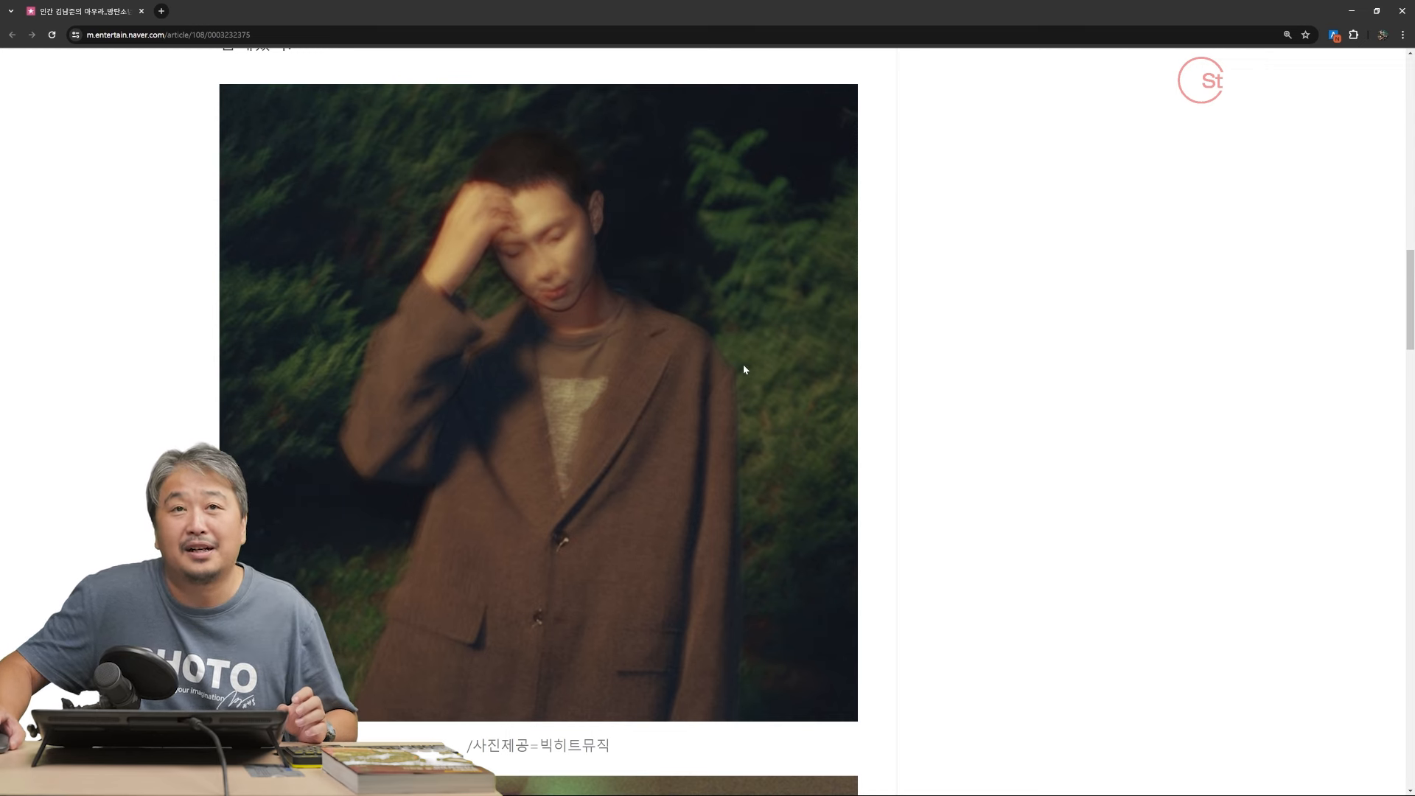
{"action": "scroll", "coordinate": [707, 335], "scroll_direction": "down", "scroll_amount": 6}
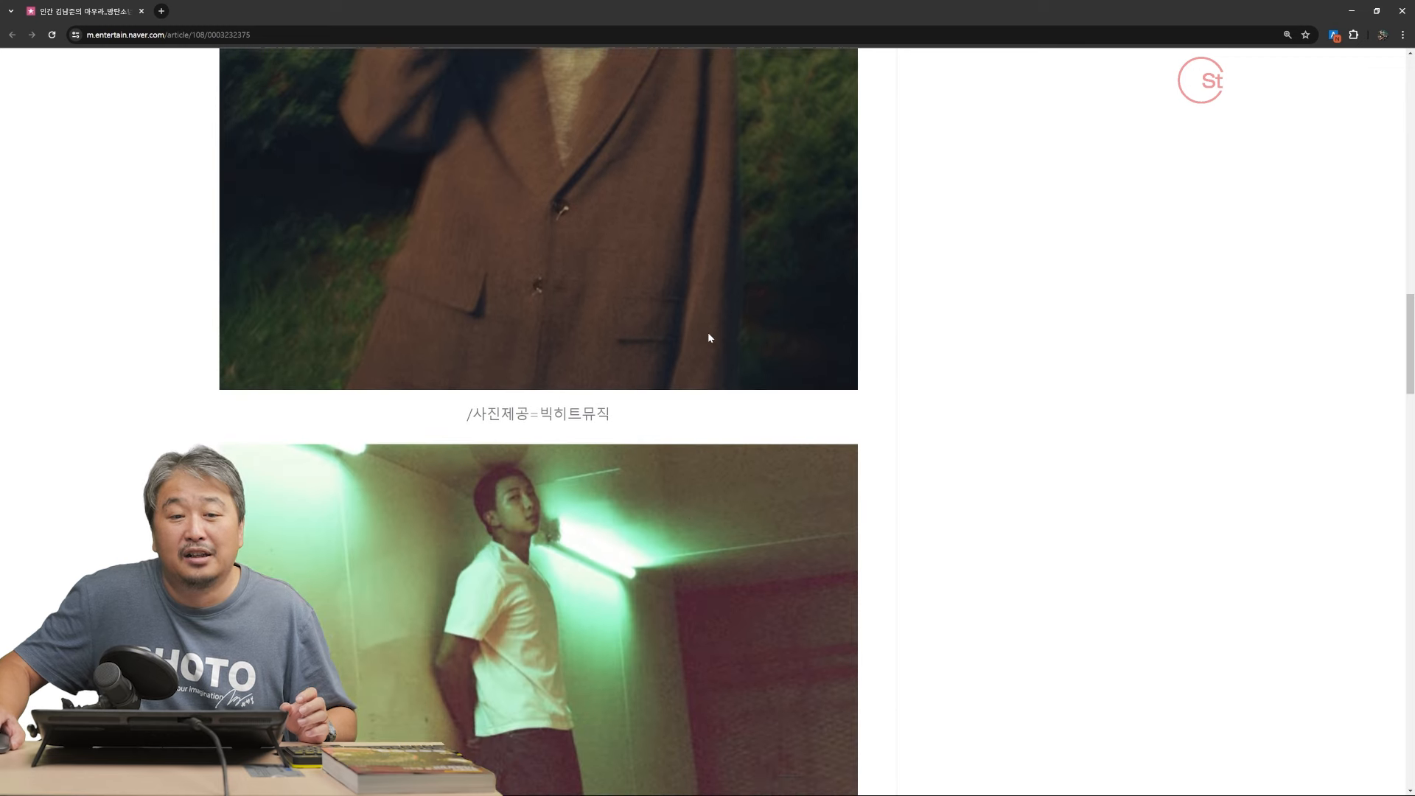
{"action": "scroll", "coordinate": [538, 280], "scroll_direction": "down", "scroll_amount": 1}
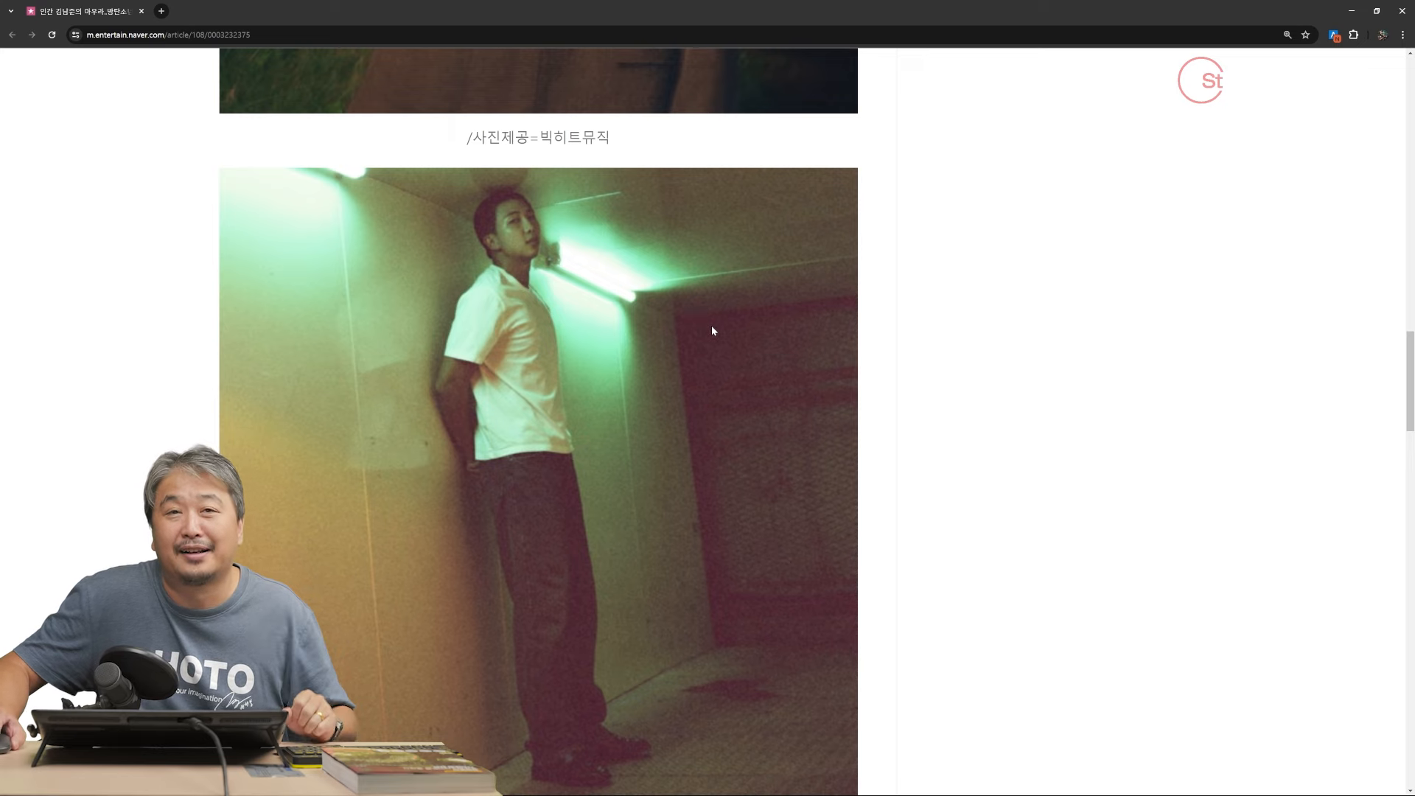
{"action": "scroll", "coordinate": [712, 331], "scroll_direction": "down", "scroll_amount": 10}
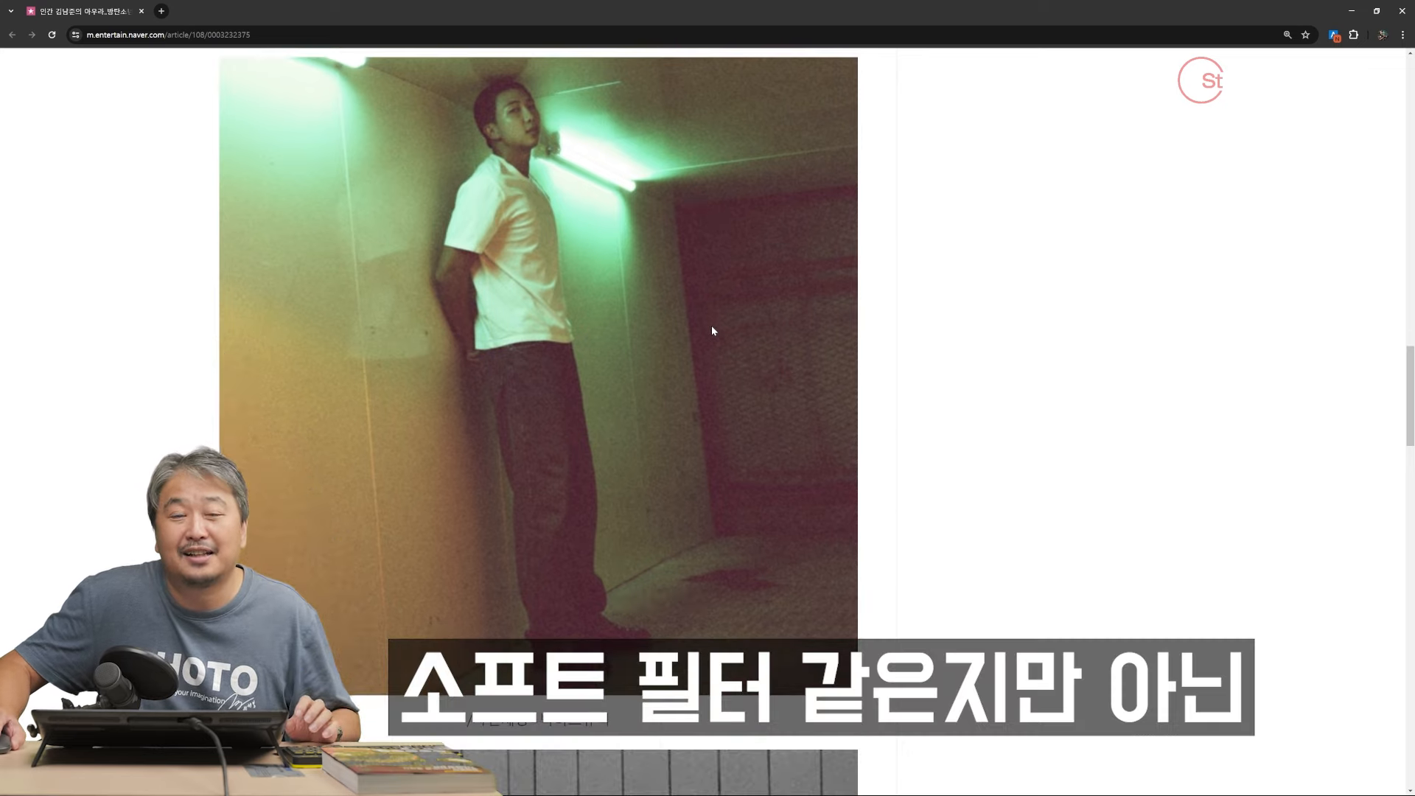
{"action": "scroll", "coordinate": [712, 331], "scroll_direction": "down", "scroll_amount": 1}
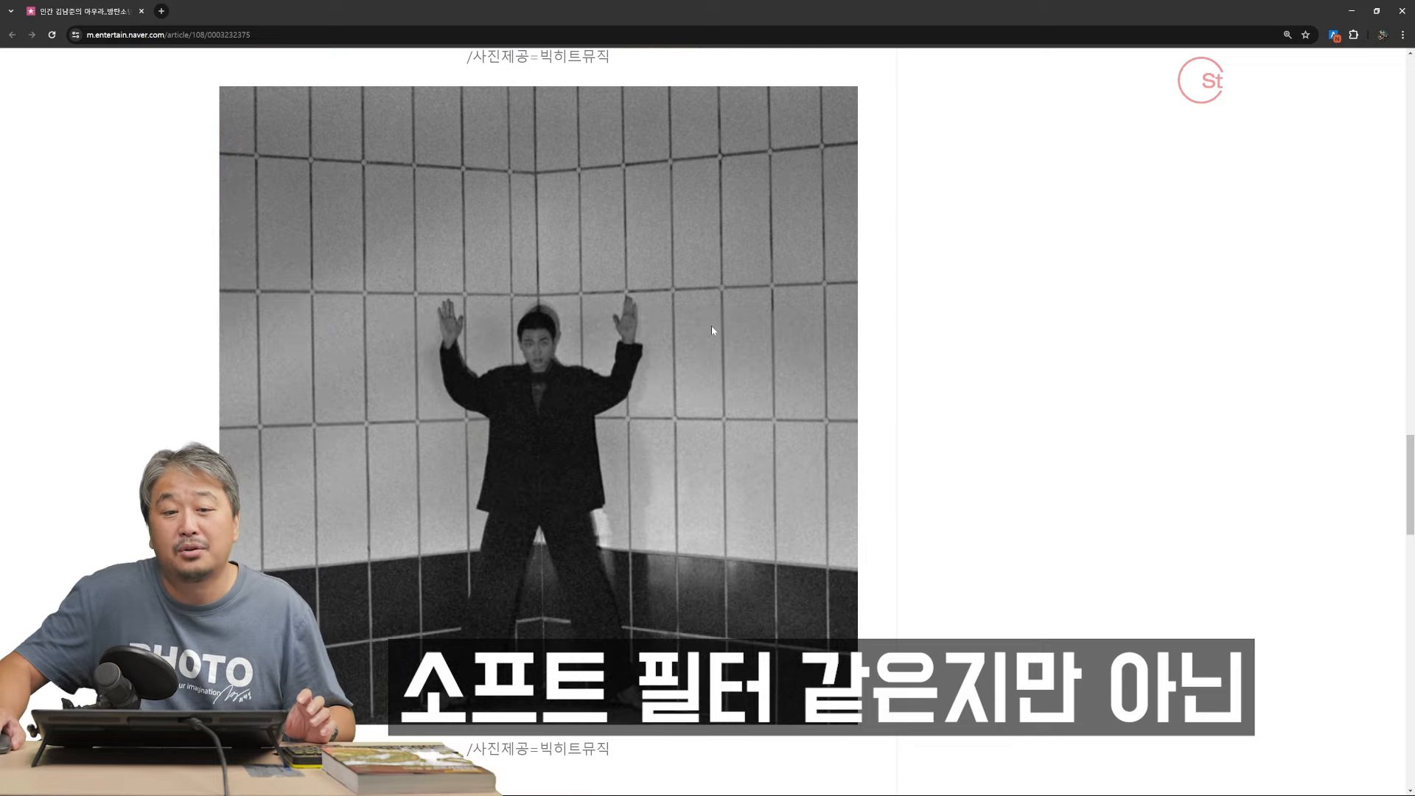
{"action": "scroll", "coordinate": [711, 327], "scroll_direction": "down", "scroll_amount": 2}
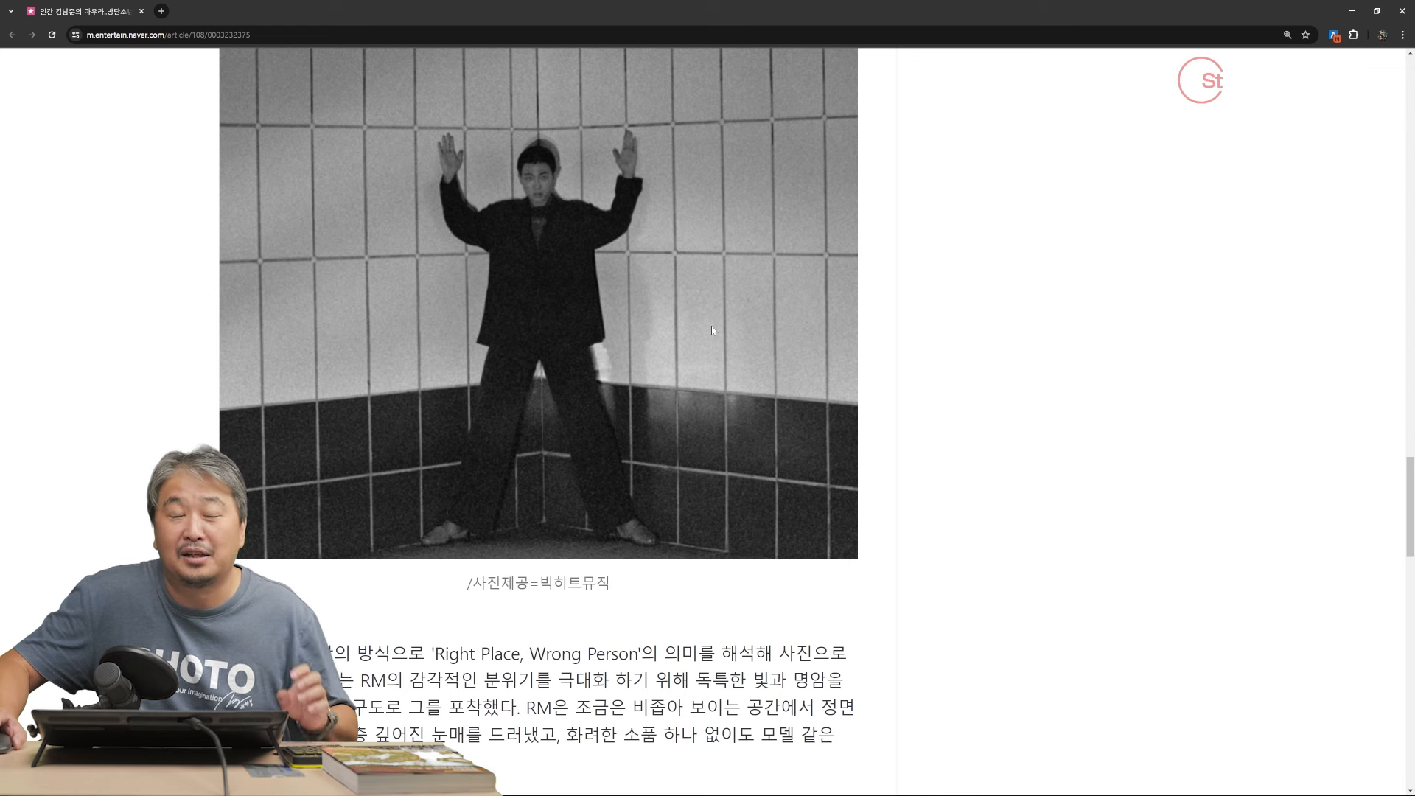
{"action": "scroll", "coordinate": [712, 331], "scroll_direction": "up", "scroll_amount": 2}
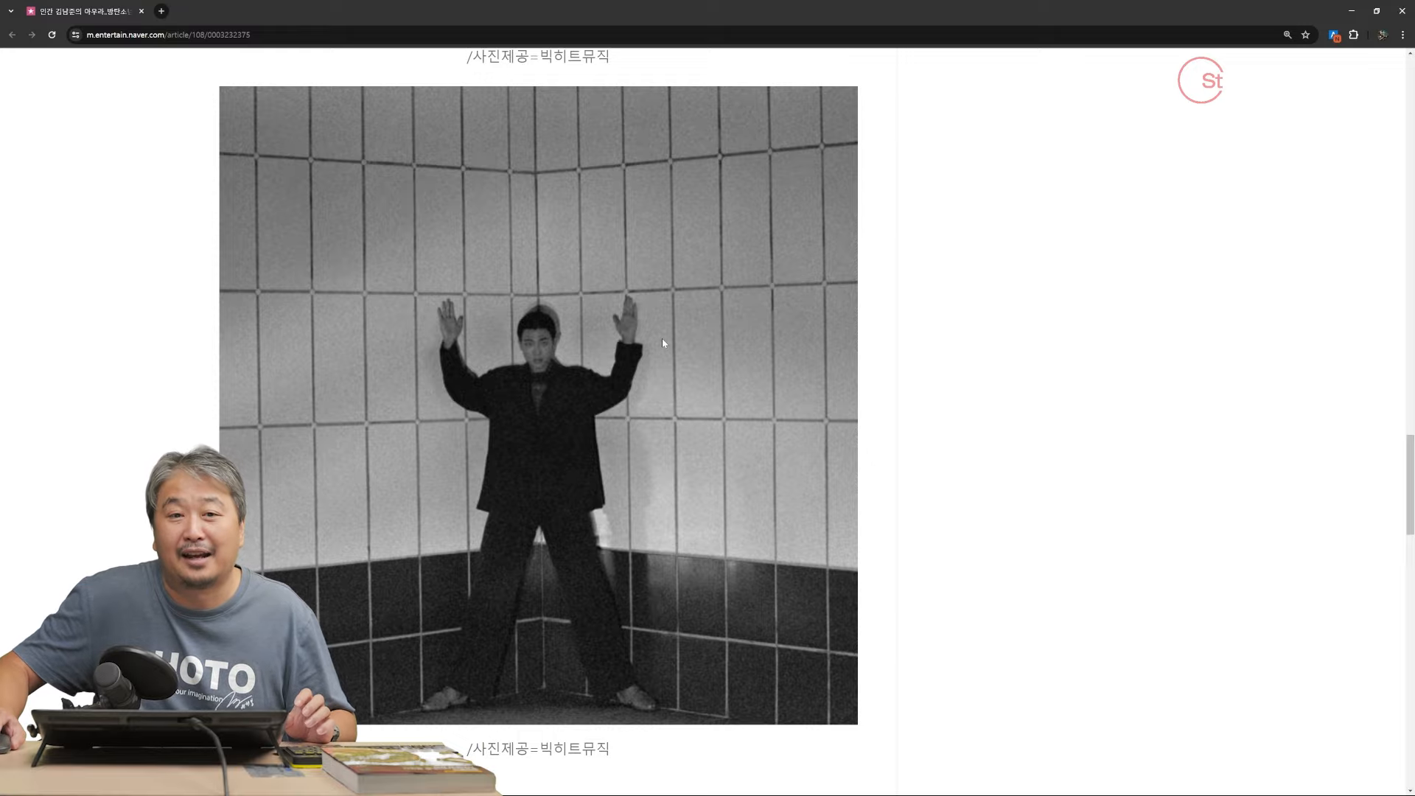
Step: Read the article's closing paragraphs on how Wing Shya interpreted 'Right Place, Wrong Person' in photographs
{"action": "scroll", "coordinate": [662, 339], "scroll_direction": "down", "scroll_amount": 5}
{"action": "scroll", "coordinate": [663, 343], "scroll_direction": "down", "scroll_amount": 3}
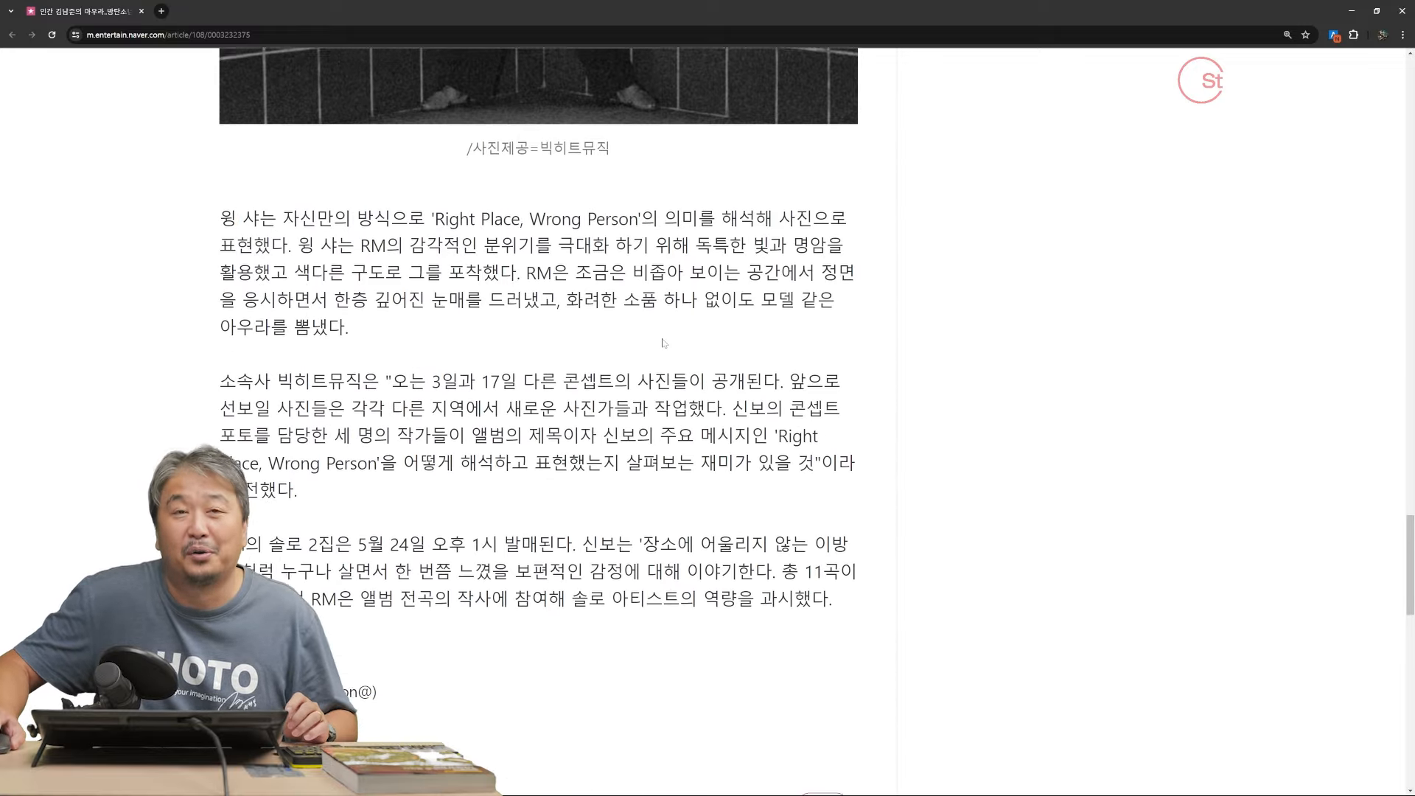
{"action": "scroll", "coordinate": [662, 343], "scroll_direction": "up", "scroll_amount": 2}
{"action": "scroll", "coordinate": [663, 343], "scroll_direction": "up", "scroll_amount": 1}
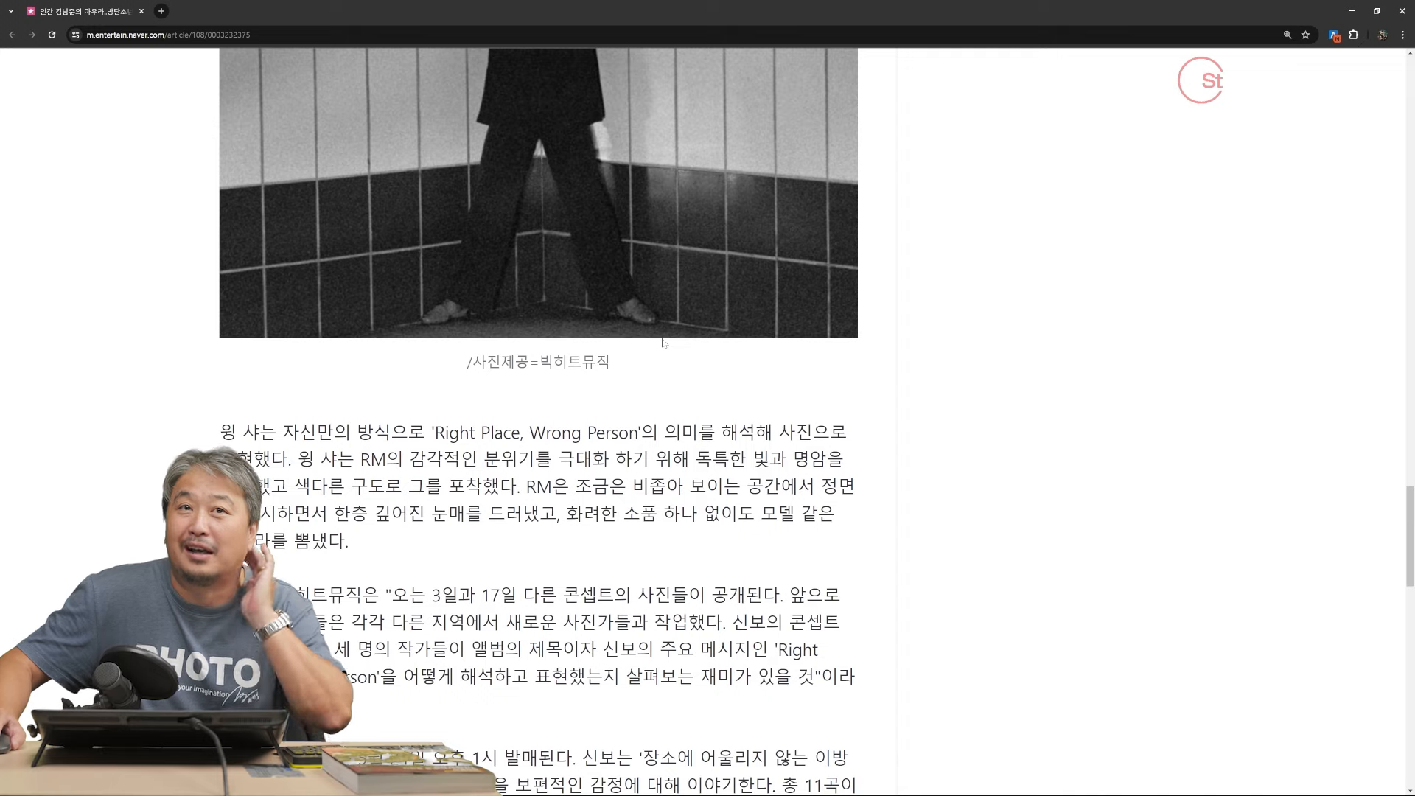
{"action": "scroll", "coordinate": [663, 343], "scroll_direction": "down", "scroll_amount": 2}
{"action": "scroll", "coordinate": [538, 420], "scroll_direction": "up", "scroll_amount": 4}
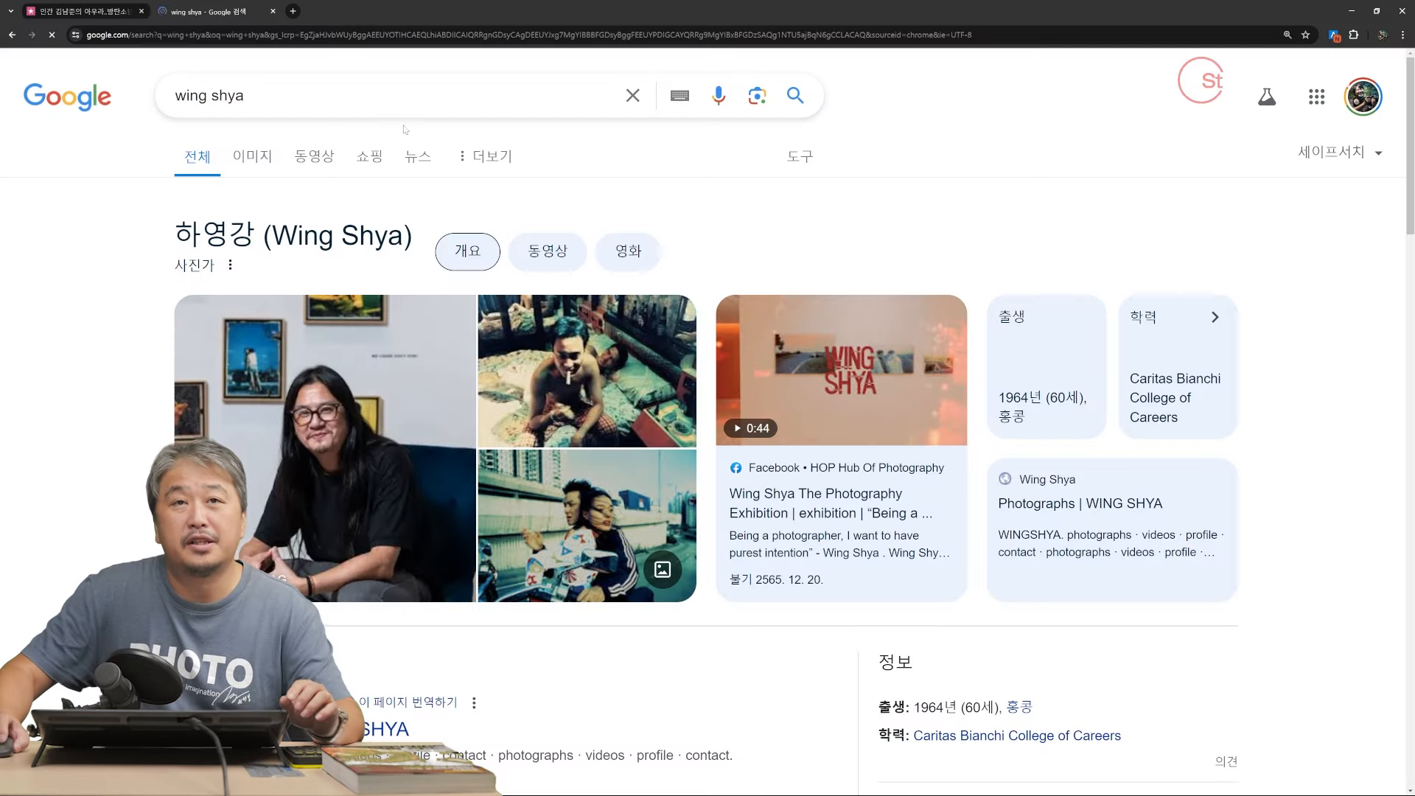
Step: Show image results for "wing shya" and preview the red-curtained room photo and the WePresent riverside portrait
{"action": "left_click", "coordinate": [388, 379]}
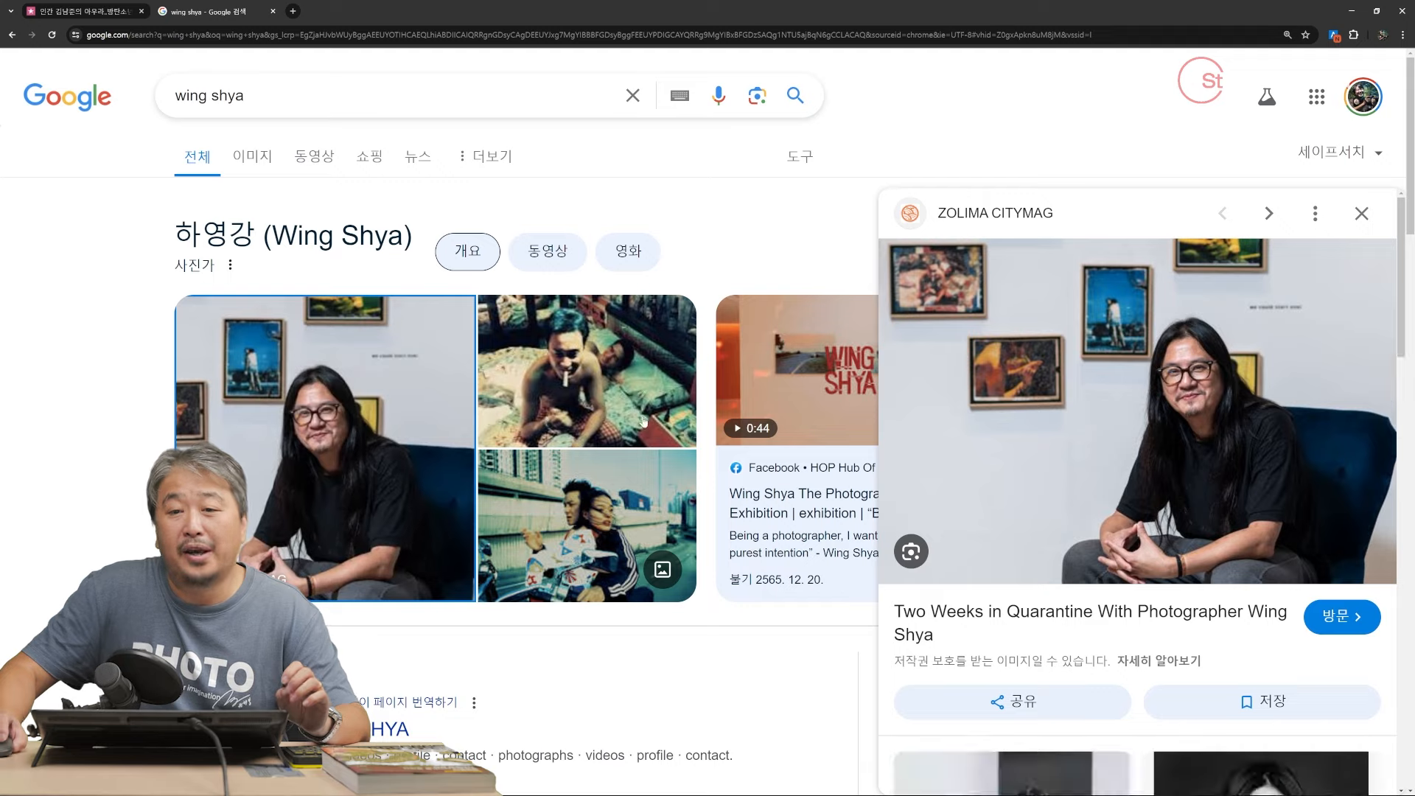
{"action": "left_click", "coordinate": [255, 161]}
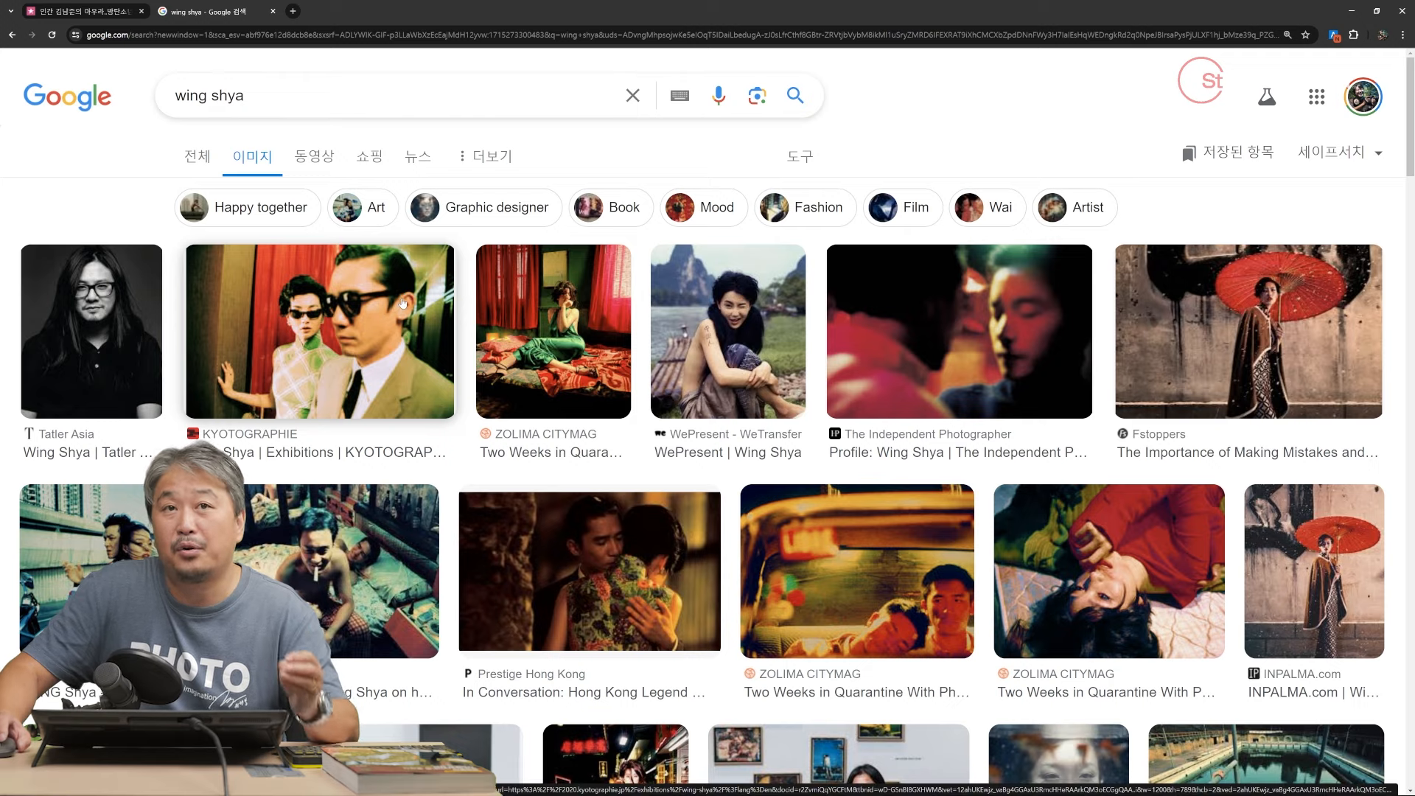
{"action": "left_click", "coordinate": [553, 328]}
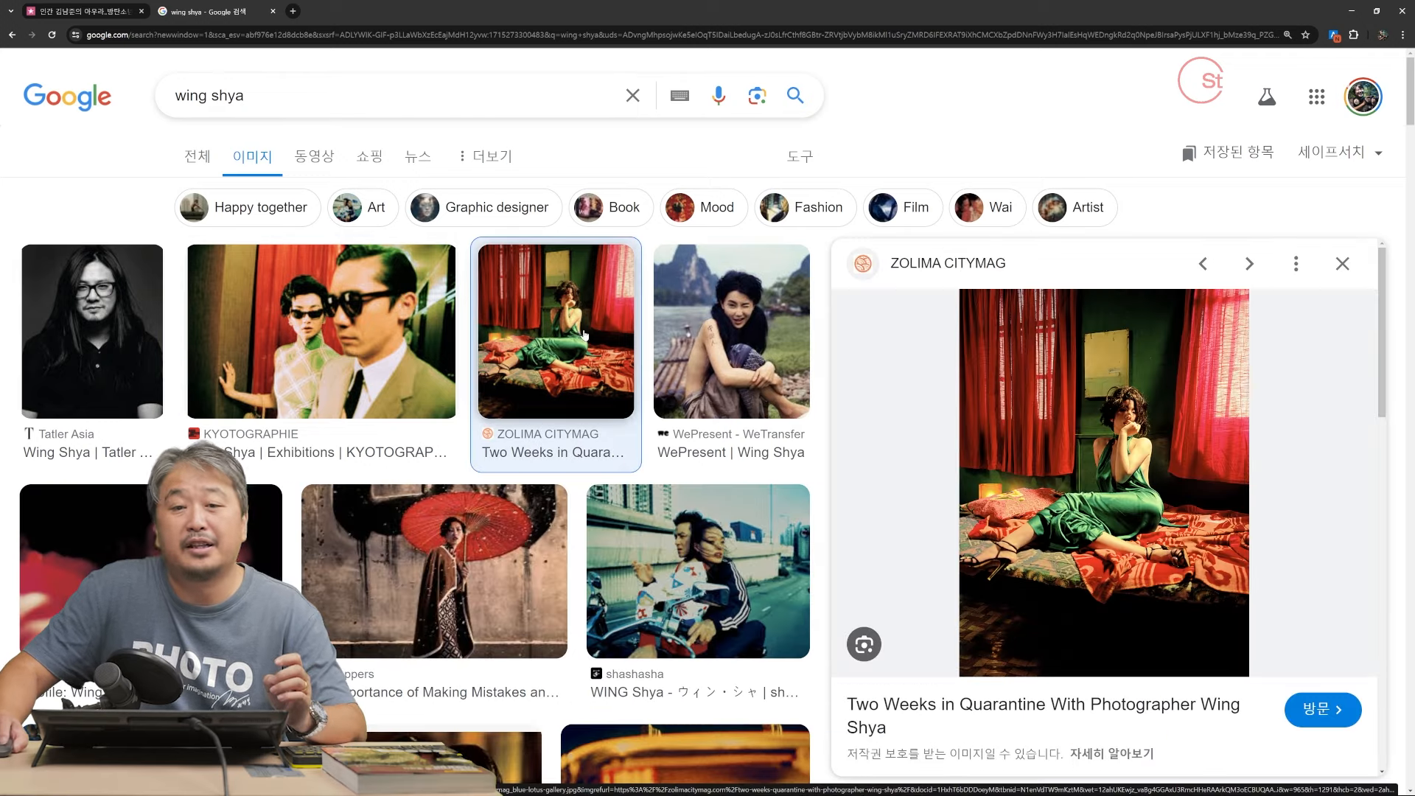
{"action": "left_click", "coordinate": [677, 329]}
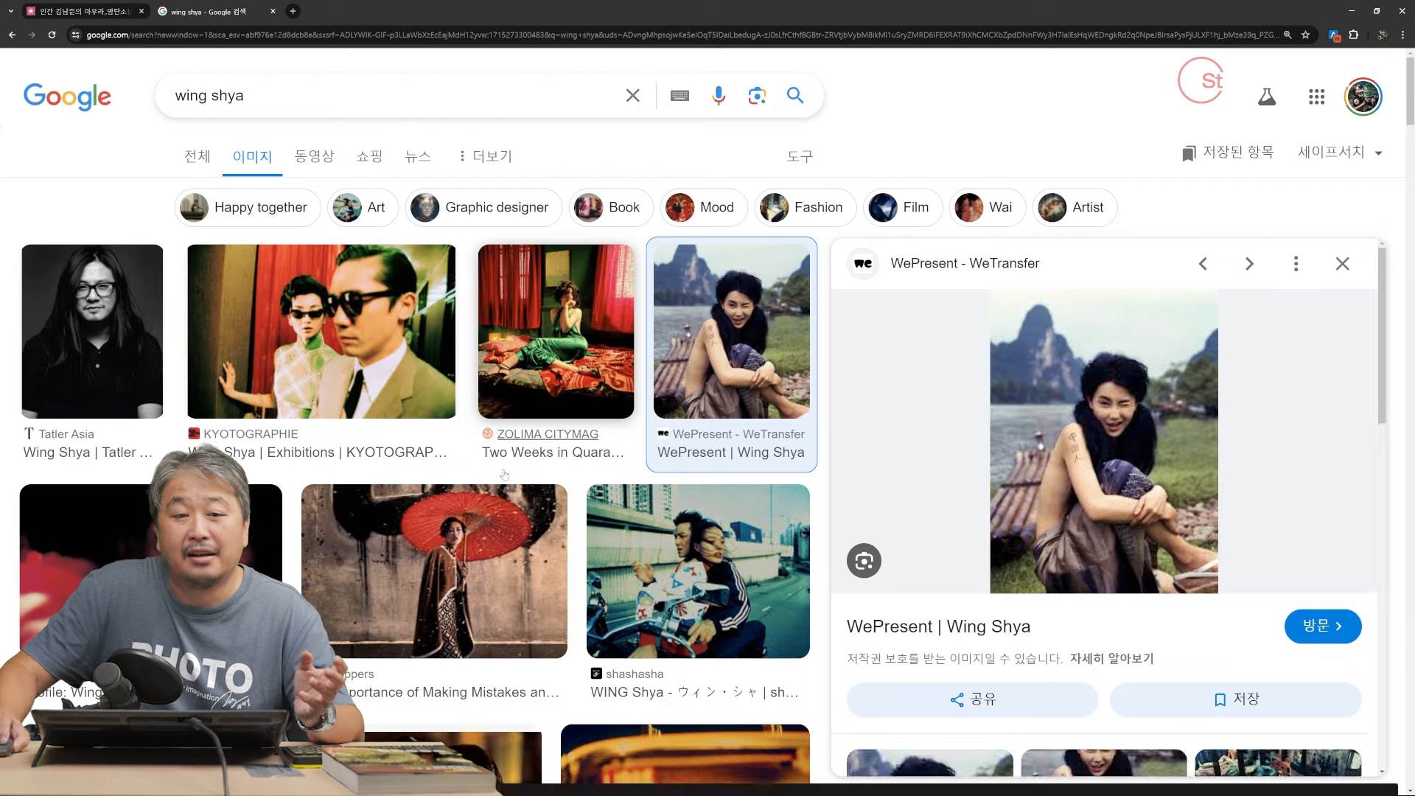
Step: Preview the Fstoppers red-umbrella photo and the shashasha photo of the couple on a motorcycle
{"action": "left_click", "coordinate": [287, 528]}
{"action": "scroll", "coordinate": [290, 529], "scroll_direction": "down", "scroll_amount": 1}
{"action": "left_click", "coordinate": [435, 516]}
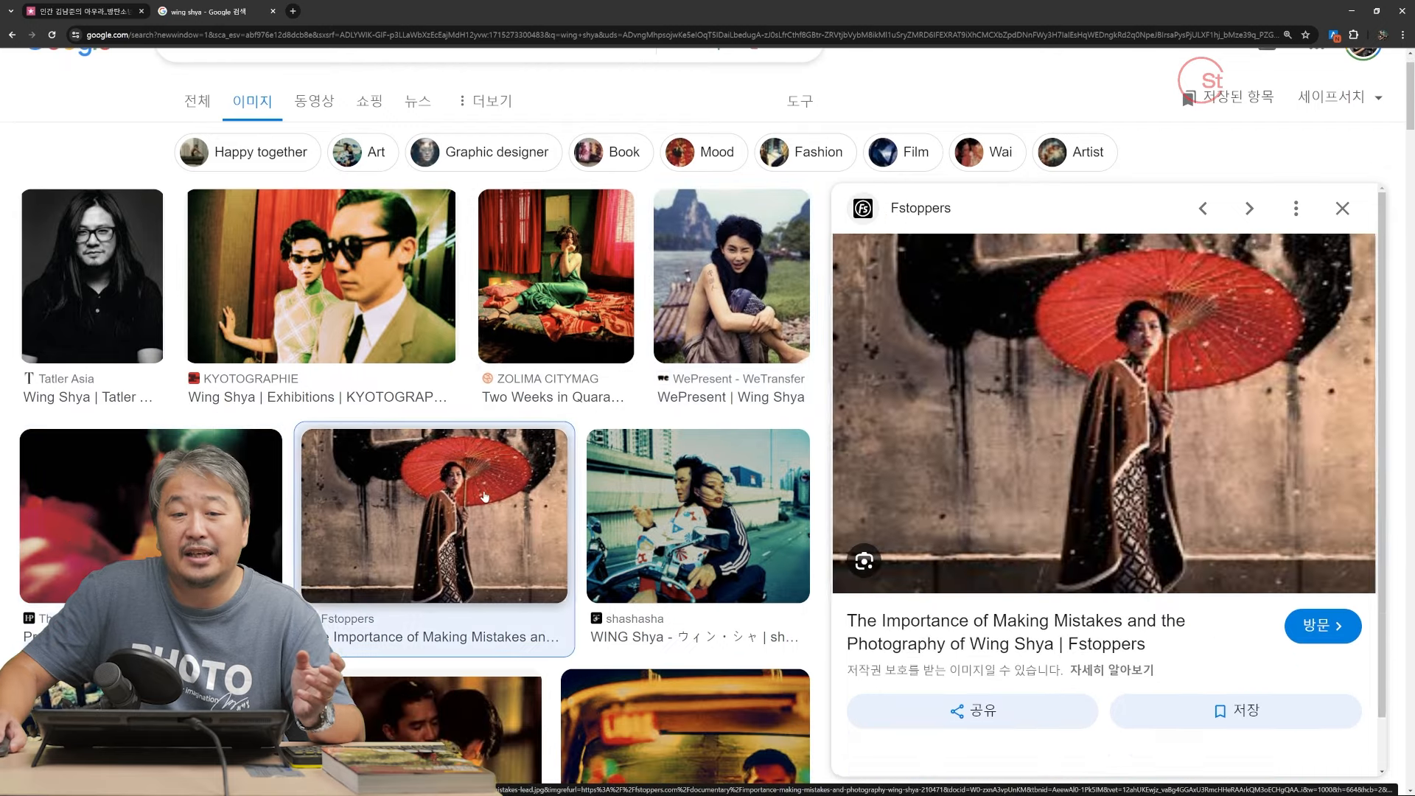
{"action": "left_click", "coordinate": [685, 497]}
{"action": "scroll", "coordinate": [686, 497], "scroll_direction": "down", "scroll_amount": 3}
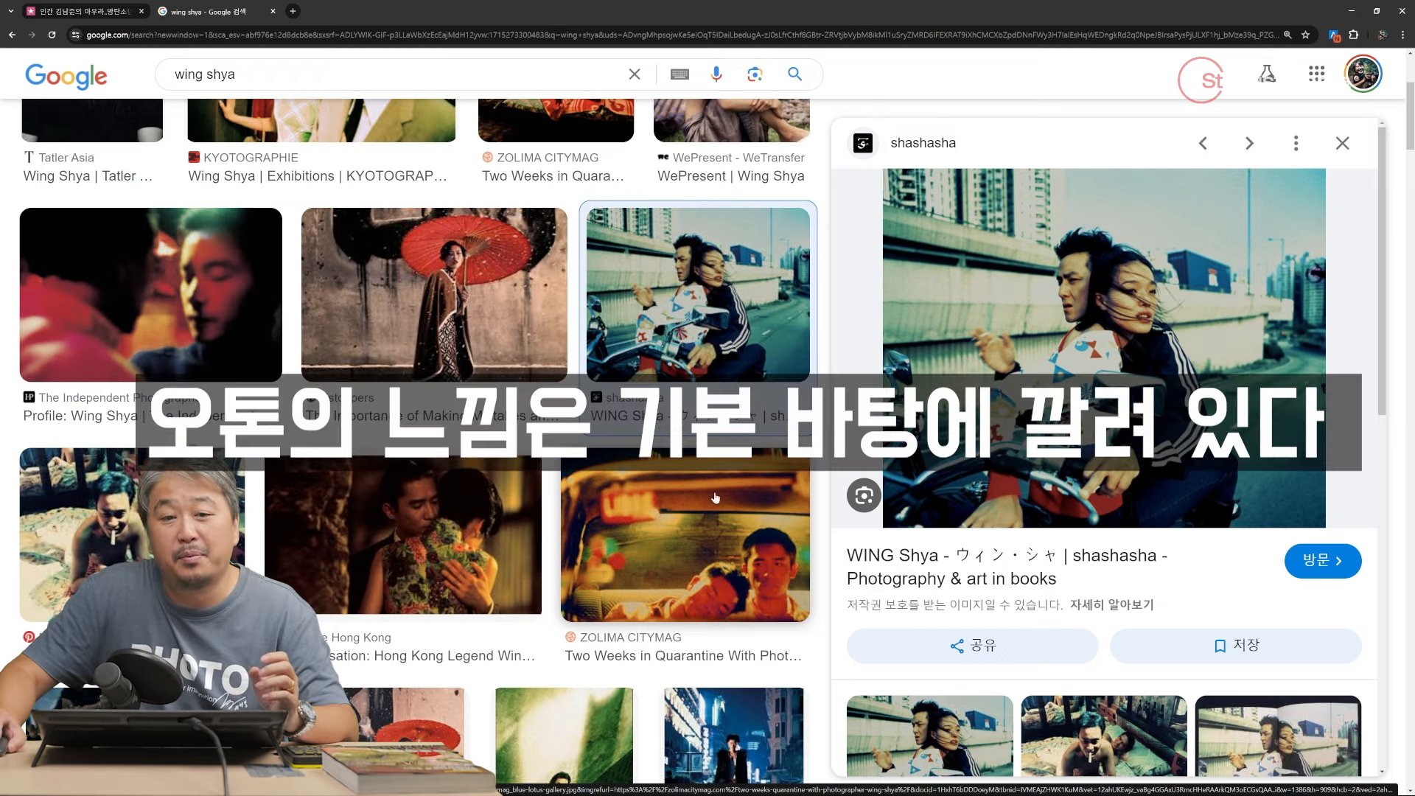
Step: Preview more of Wing Shya's photos, including the Prestige Hong Kong embrace and the ZOLIMA CITYMAG portrait in red
{"action": "left_click", "coordinate": [701, 502]}
{"action": "left_click", "coordinate": [530, 500]}
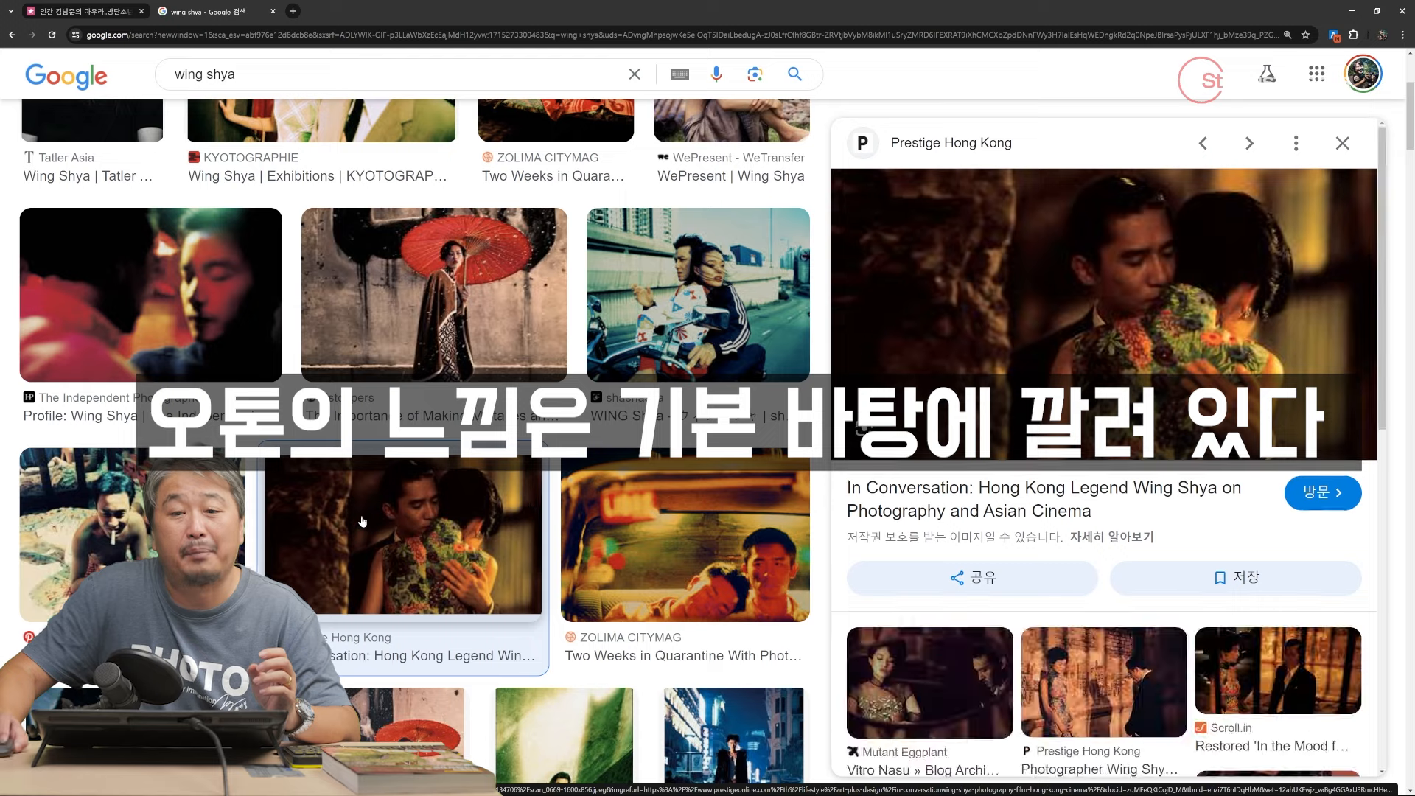
{"action": "key", "text": "Left"}
{"action": "left_click", "coordinate": [221, 548]}
{"action": "scroll", "coordinate": [394, 544], "scroll_direction": "down", "scroll_amount": 5}
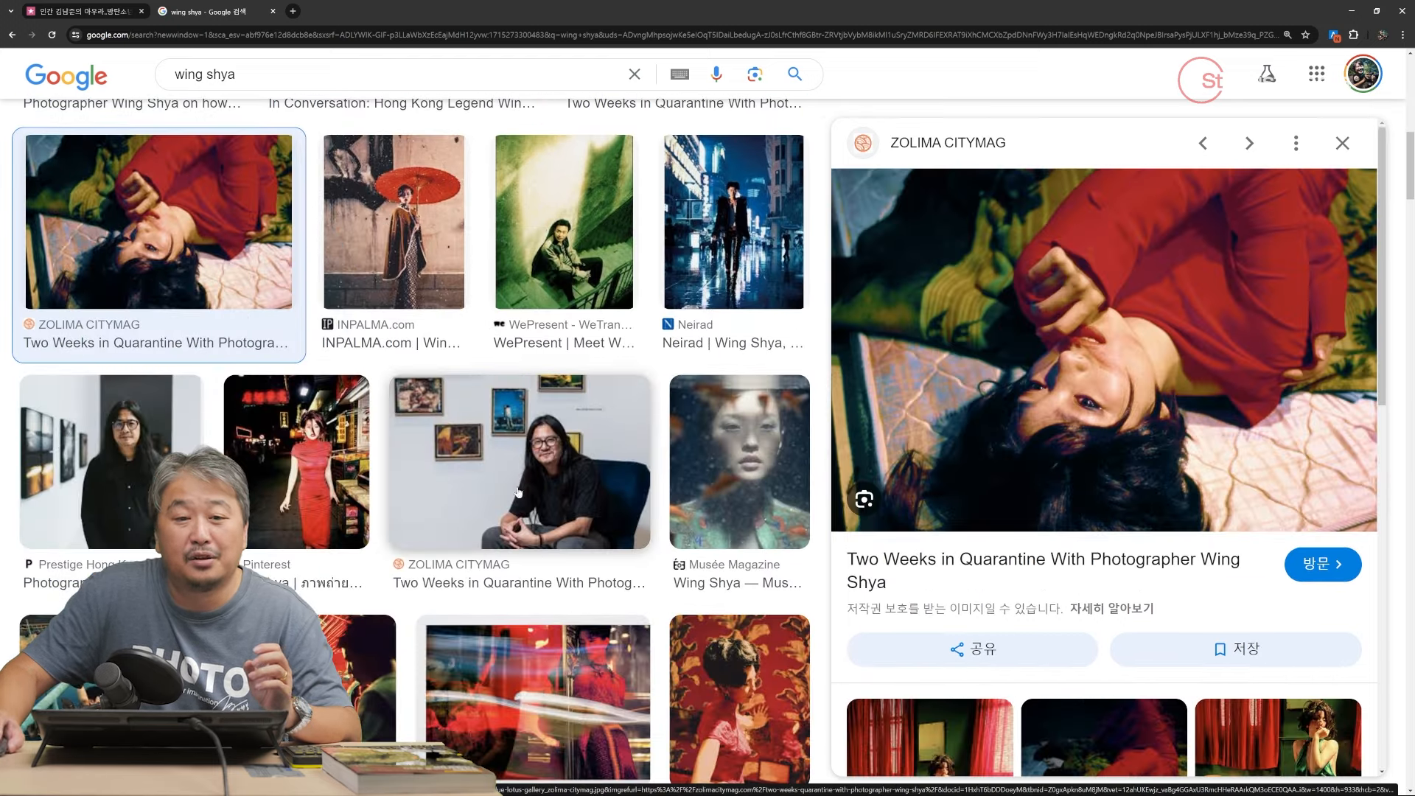
{"action": "left_click", "coordinate": [529, 487]}
{"action": "left_click", "coordinate": [713, 491]}
{"action": "scroll", "coordinate": [449, 512], "scroll_direction": "down", "scroll_amount": 4}
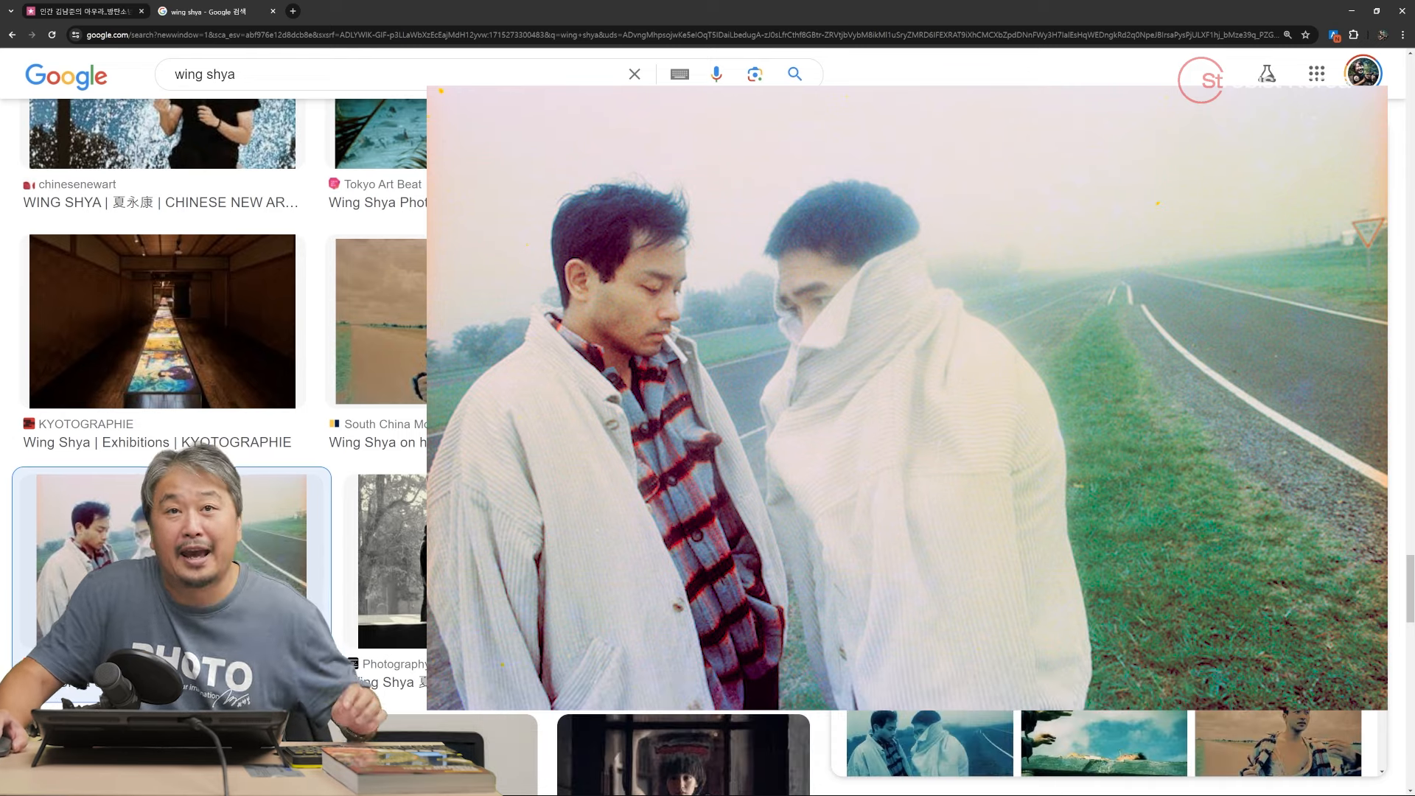
Step: Preview the chinesenewart photo and browse the remaining Wing Shya image results for his typical colors and moods
{"action": "scroll", "coordinate": [320, 508], "scroll_direction": "up", "scroll_amount": 6}
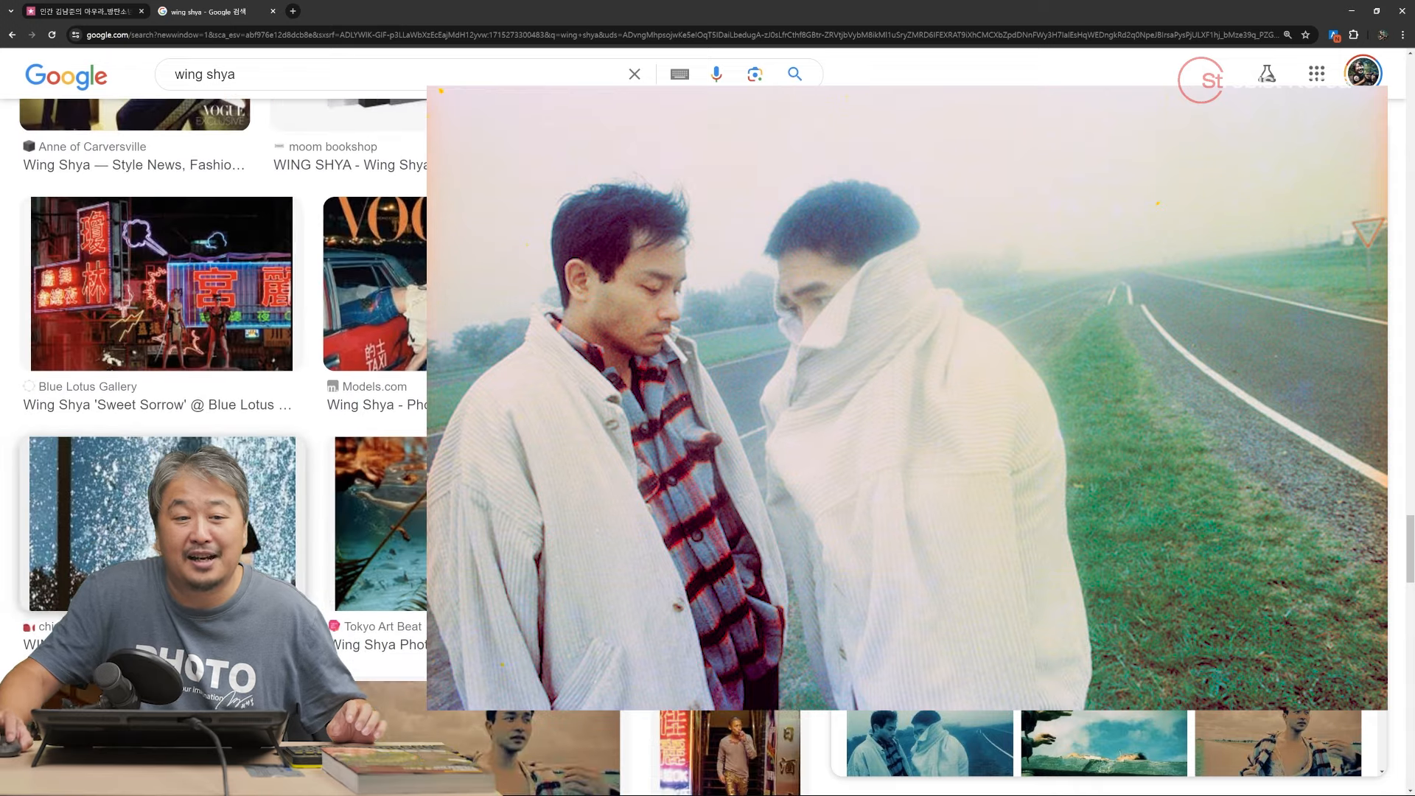
{"action": "left_click", "coordinate": [304, 509]}
{"action": "scroll", "coordinate": [1078, 425], "scroll_direction": "down", "scroll_amount": 6}
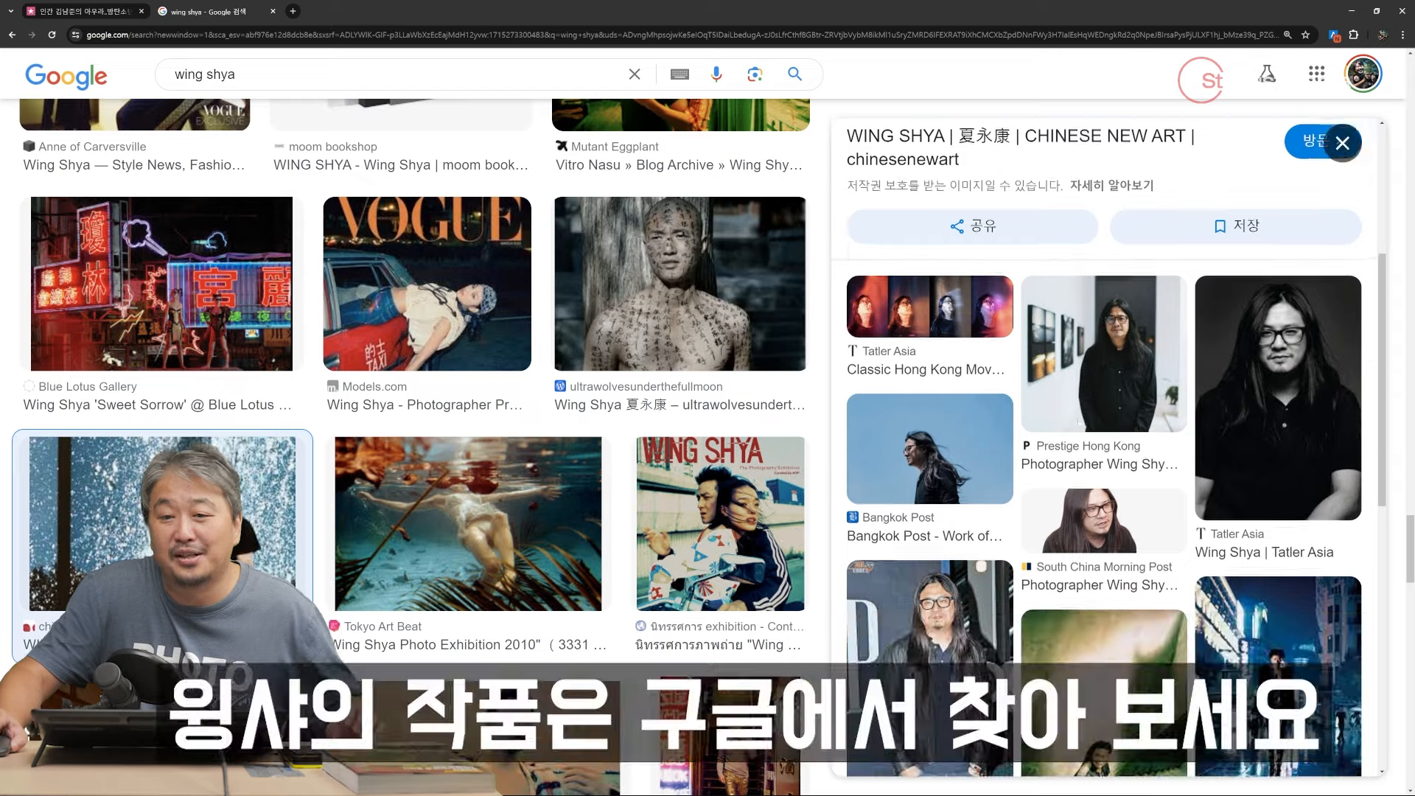
{"action": "scroll", "coordinate": [635, 510], "scroll_direction": "down", "scroll_amount": 8}
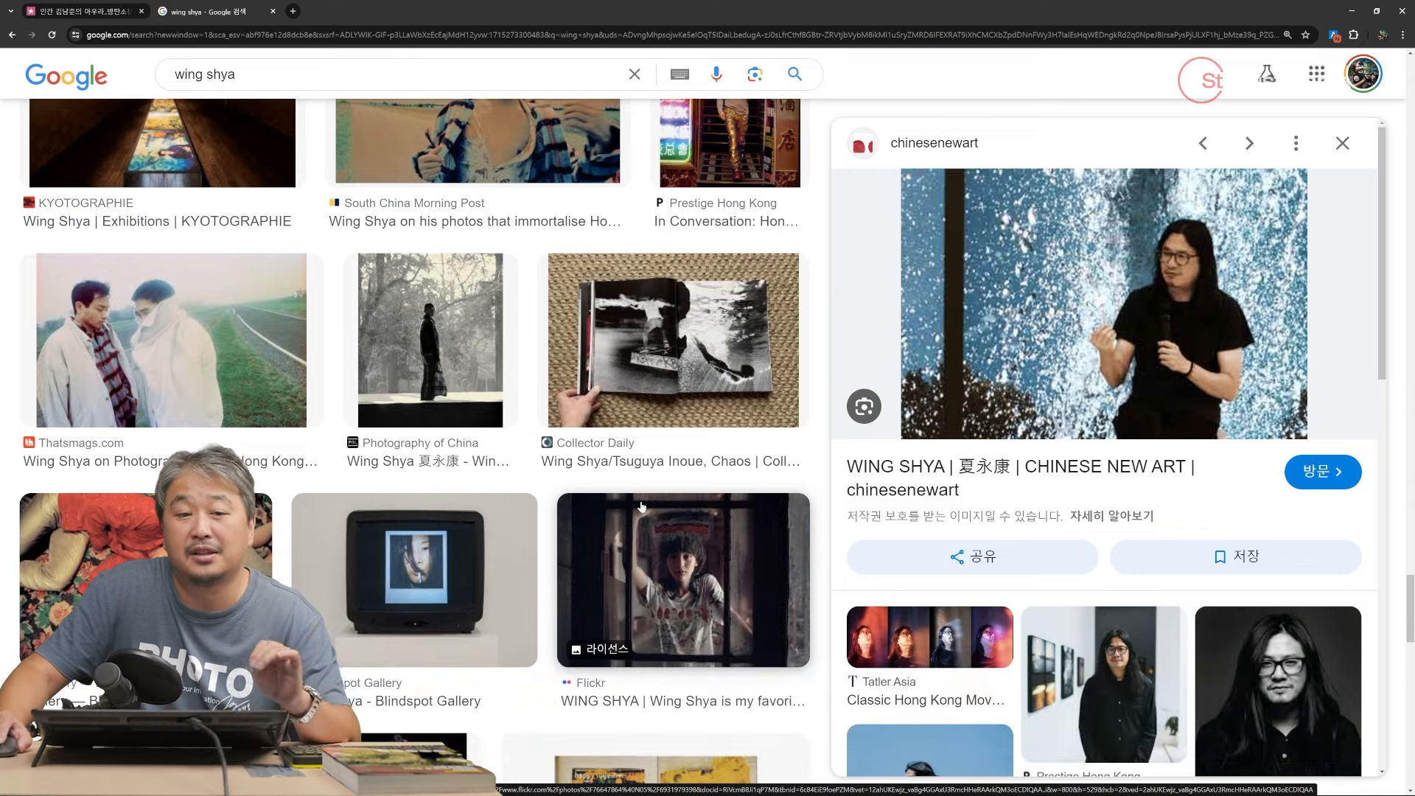
{"action": "scroll", "coordinate": [642, 507], "scroll_direction": "down", "scroll_amount": 5}
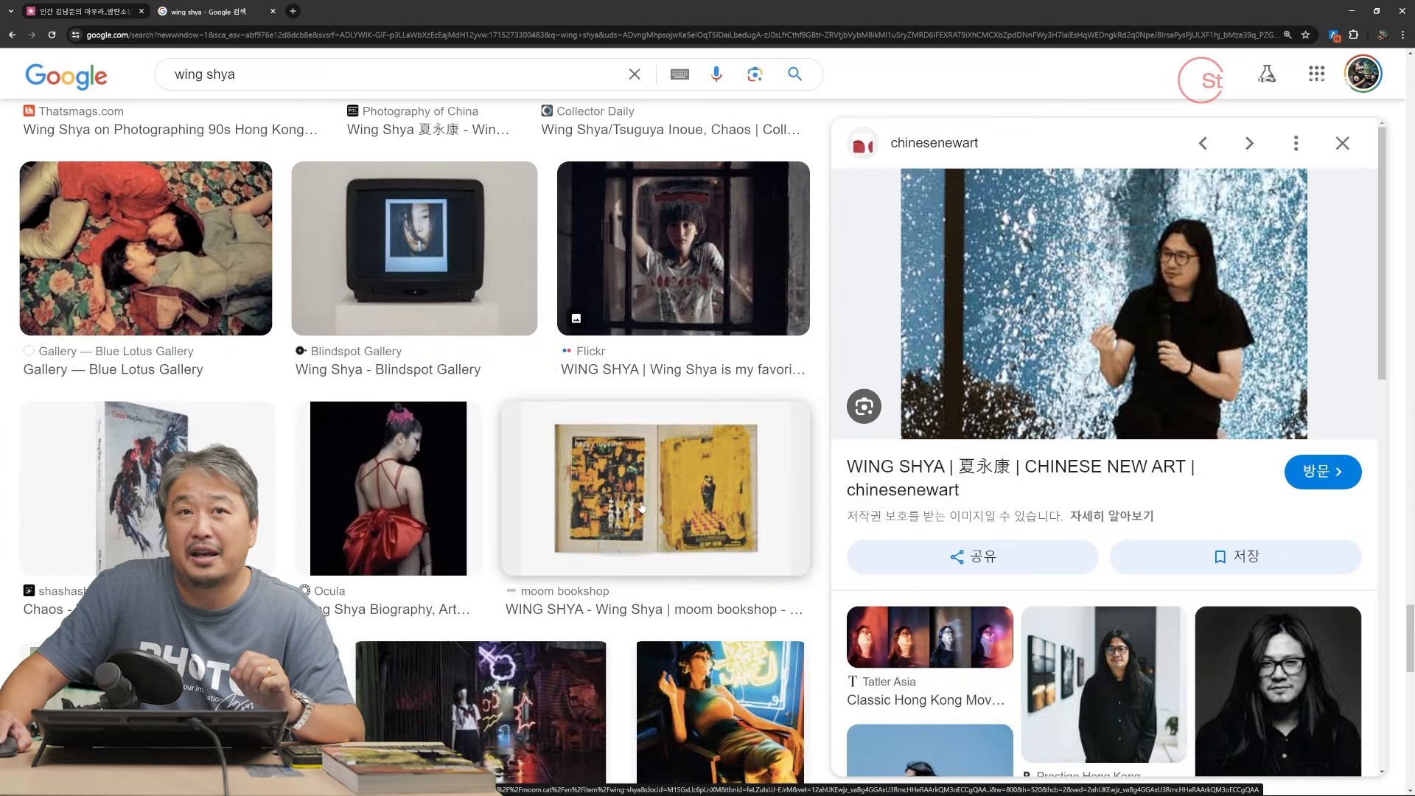
{"action": "scroll", "coordinate": [641, 507], "scroll_direction": "down", "scroll_amount": 8}
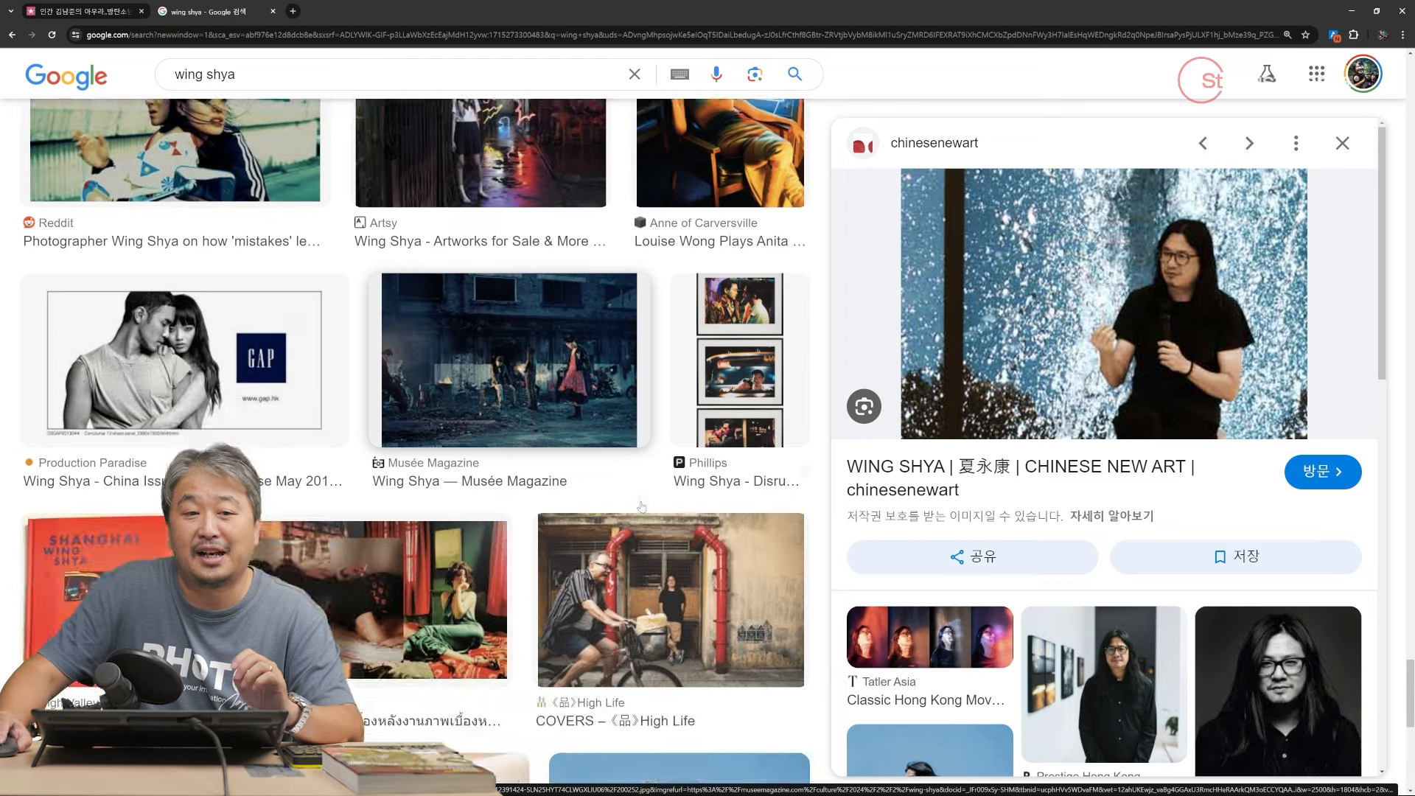
{"action": "scroll", "coordinate": [642, 507], "scroll_direction": "down", "scroll_amount": 1}
{"action": "scroll", "coordinate": [659, 507], "scroll_direction": "down", "scroll_amount": 4}
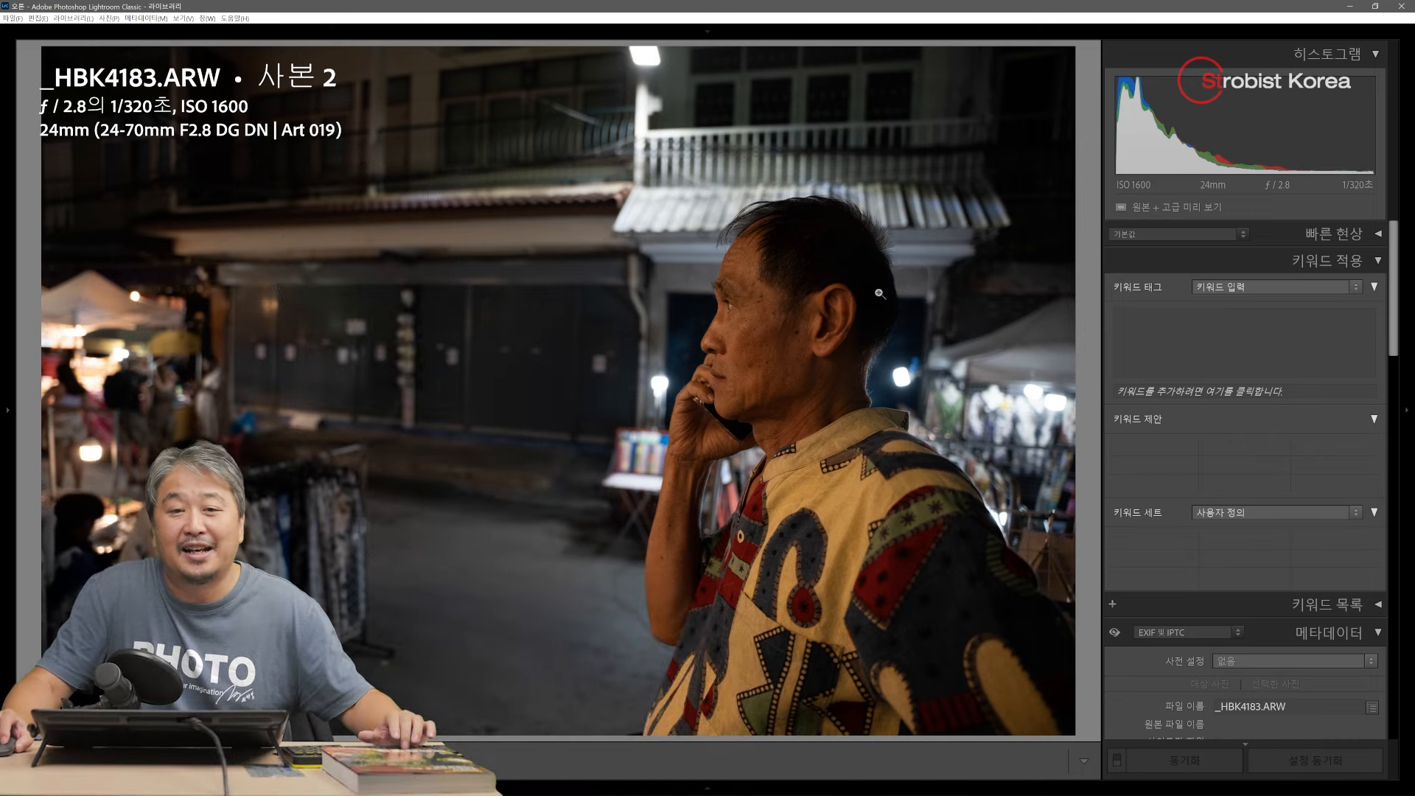
Step: Open the night portrait _HBK4183.ARW for developing and set exposure to +0.53, whites to +14 and blacks to -13
{"action": "key", "text": "d"}
{"action": "left_click_drag", "start_coordinate": [1268, 456], "coordinate": [1220, 515]}
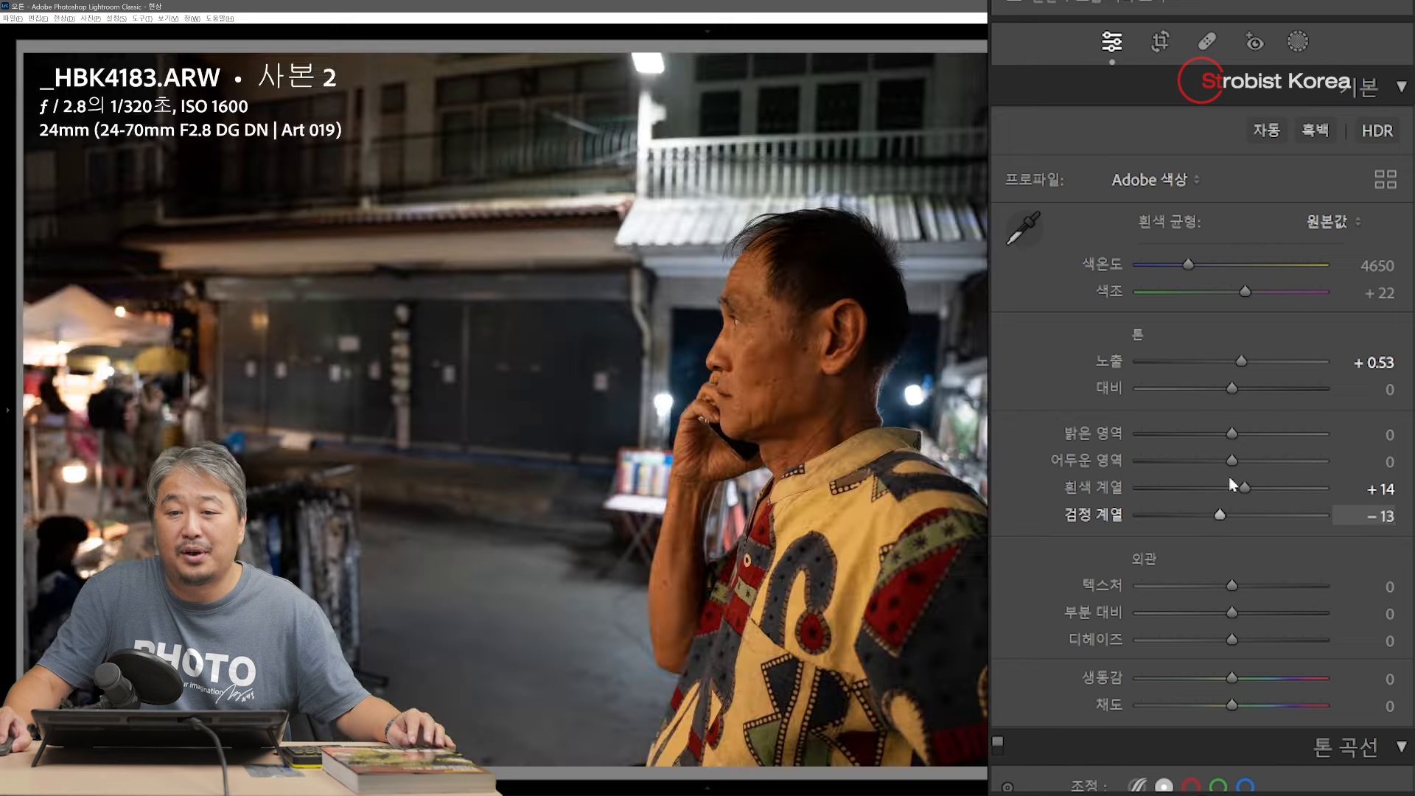
{"action": "left_click_drag", "start_coordinate": [1200, 459], "coordinate": [1201, 457]}
Step: Lower the night portrait's exposure and shift its white balance tint toward green
{"action": "left_click_drag", "start_coordinate": [1243, 365], "coordinate": [1239, 364]}
{"action": "left_click_drag", "start_coordinate": [1187, 259], "coordinate": [1215, 291]}
{"action": "scroll", "coordinate": [1167, 327], "scroll_direction": "down", "scroll_amount": 6}
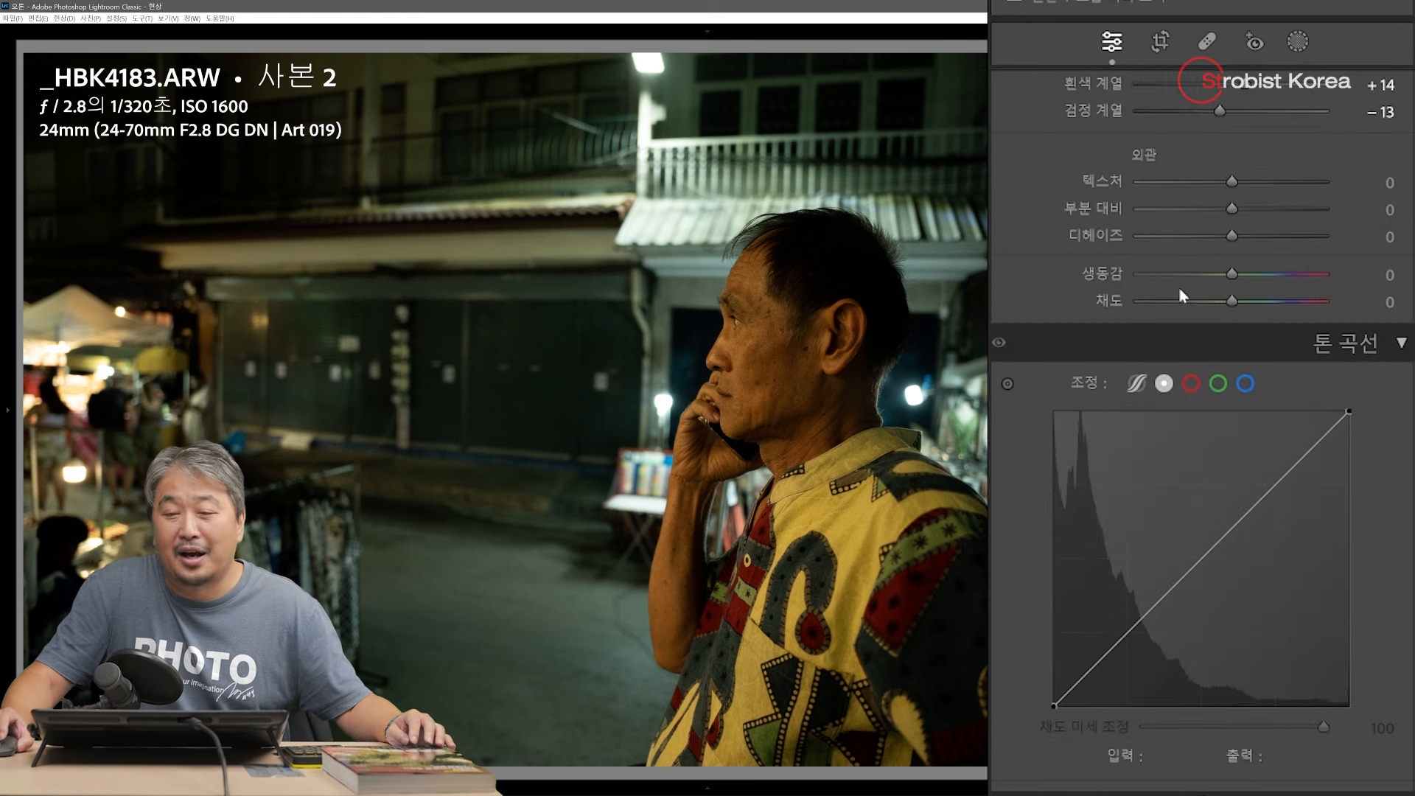
Step: Set the night portrait's vibrance to +20 and saturation to +6
{"action": "mouse_move", "coordinate": [1237, 274]}
{"action": "left_mouse_down"}
{"action": "mouse_move", "coordinate": [1263, 275]}
{"action": "mouse_move", "coordinate": [1238, 299]}
{"action": "left_mouse_up"}
{"action": "scroll", "coordinate": [1132, 332], "scroll_direction": "down", "scroll_amount": 5}
{"action": "scroll", "coordinate": [1095, 325], "scroll_direction": "up", "scroll_amount": 10}
Step: Open the night portrait in Adobe Photoshop 2024 for editing and look closely at the man's face
{"action": "right_click", "coordinate": [728, 299]}
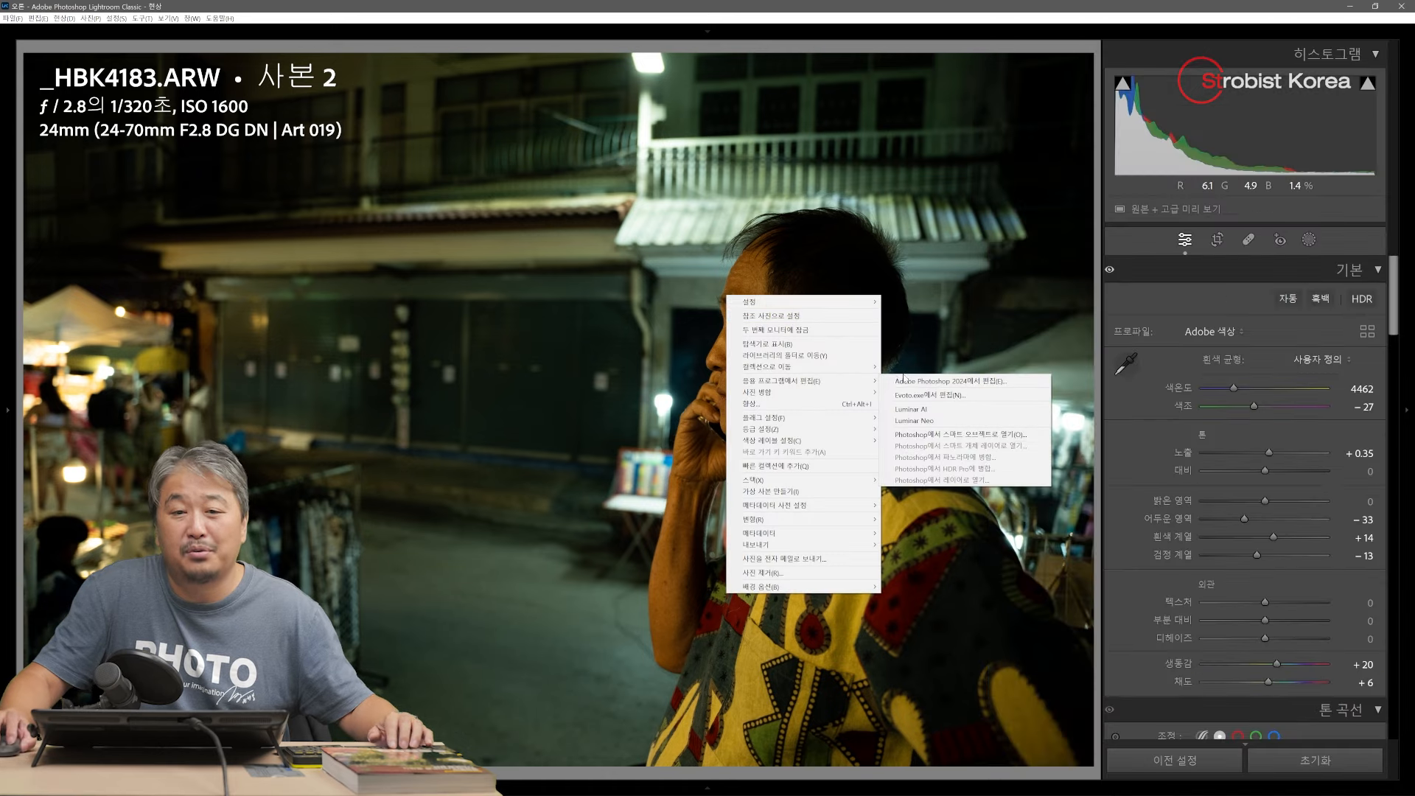
{"action": "left_click", "coordinate": [958, 380]}
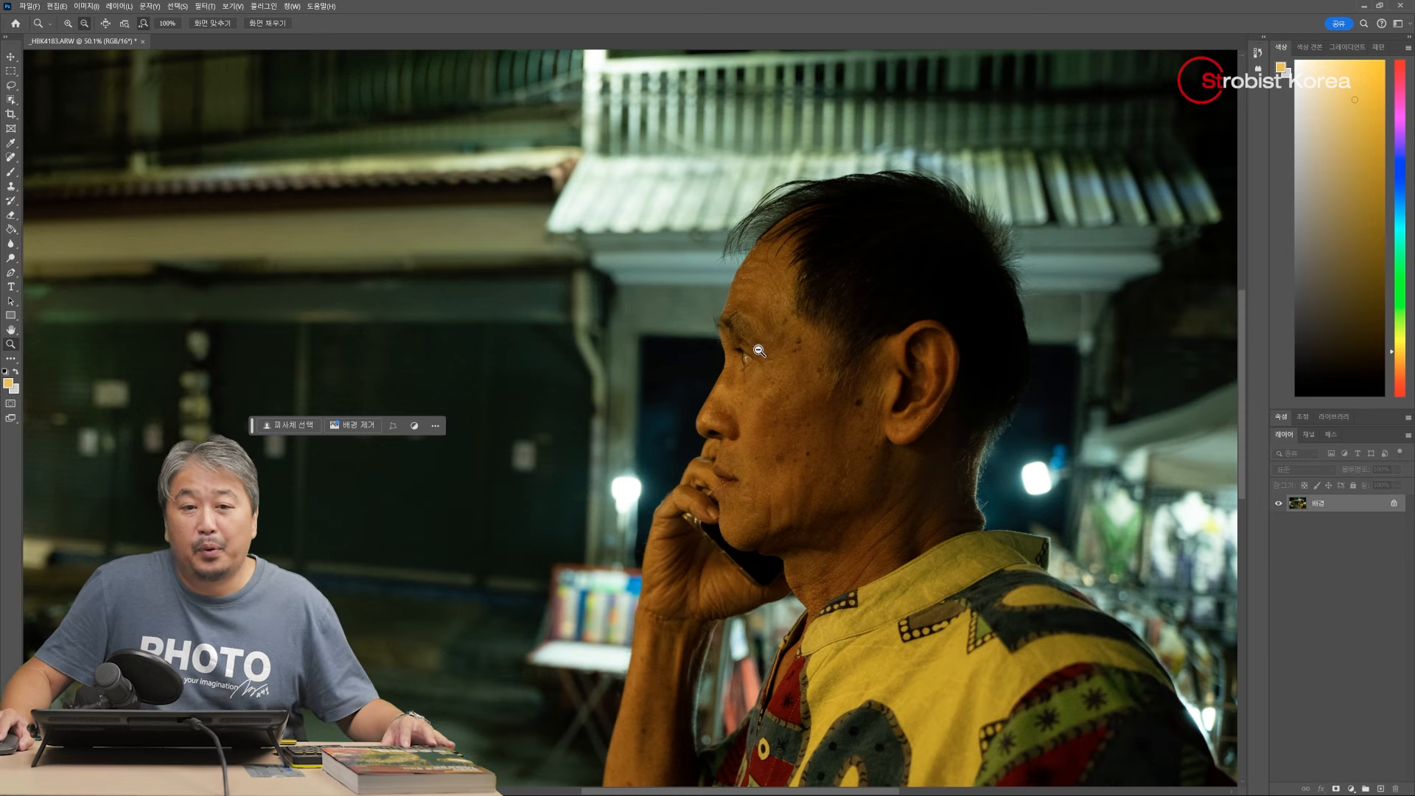
{"action": "left_click", "coordinate": [759, 351], "text": "alt"}
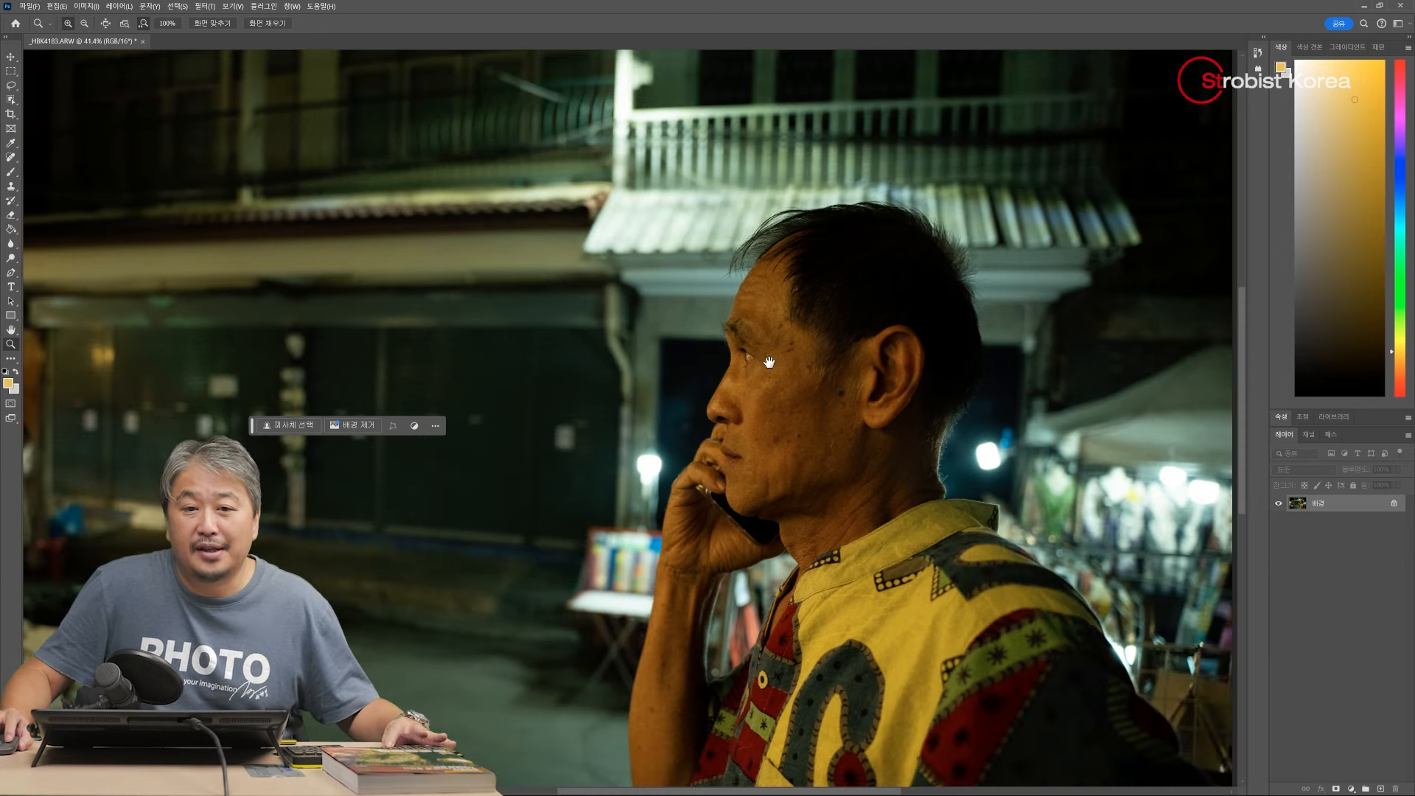
{"action": "left_click", "coordinate": [759, 351]}
{"action": "scroll", "coordinate": [745, 339], "scroll_direction": "up", "scroll_amount": 3}
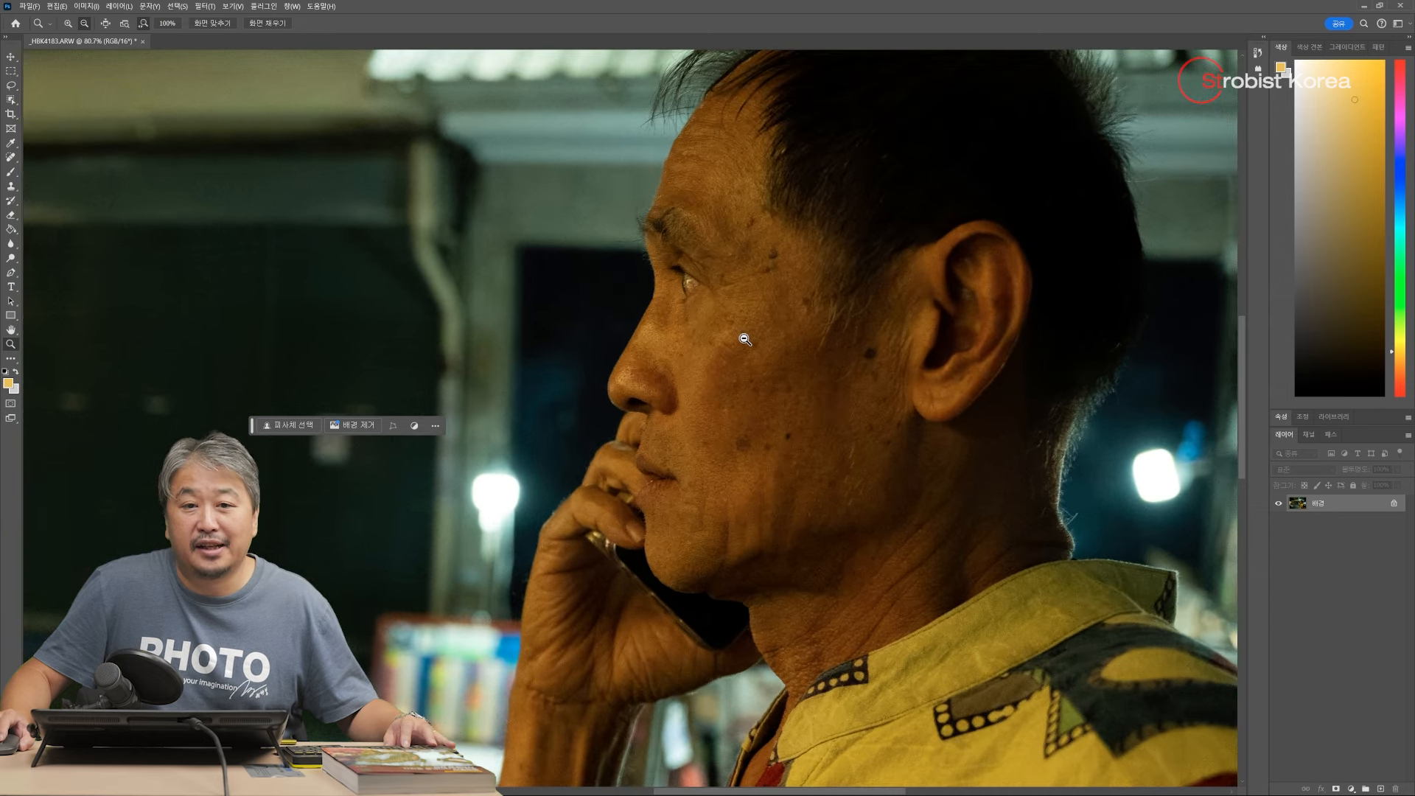
{"action": "left_click_drag", "start_coordinate": [770, 255], "coordinate": [772, 319]}
{"action": "scroll", "coordinate": [774, 321], "scroll_direction": "up", "scroll_amount": 3}
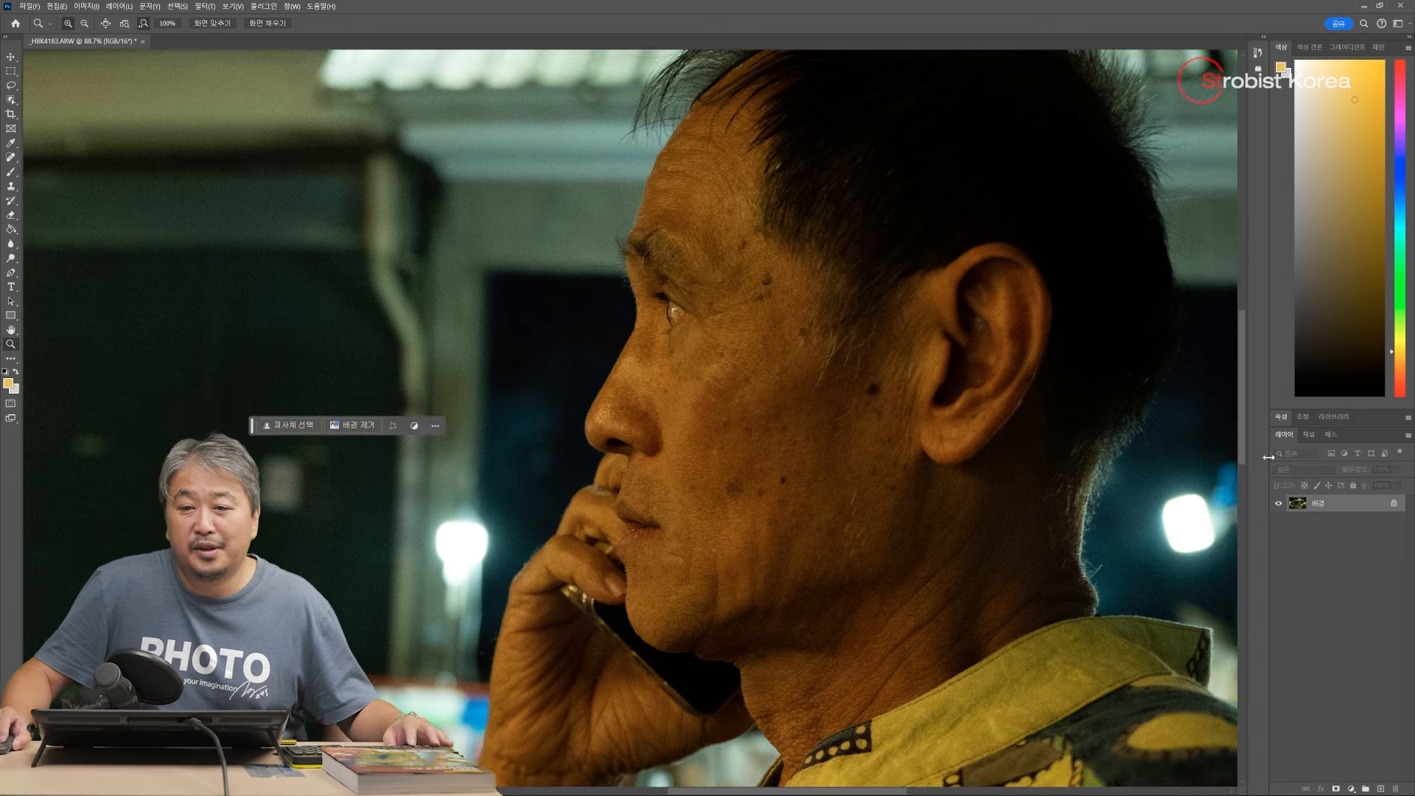
Step: Duplicate the background layer twice, hide the upper copy and make the lower copy active
{"action": "key", "text": "ctrl+j"}
{"action": "key", "text": "ctrl+j"}
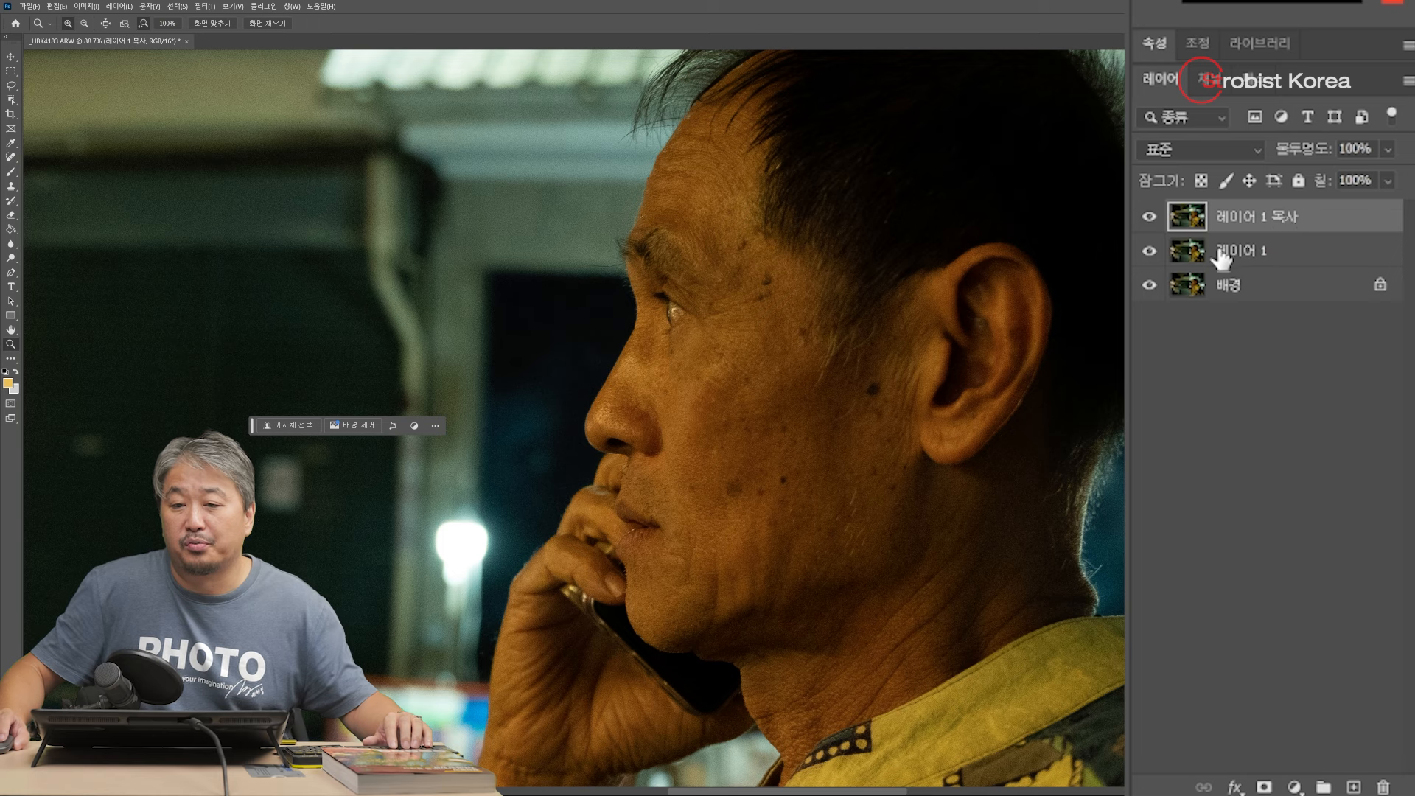
{"action": "left_click", "coordinate": [1149, 217]}
{"action": "left_click", "coordinate": [1281, 260]}
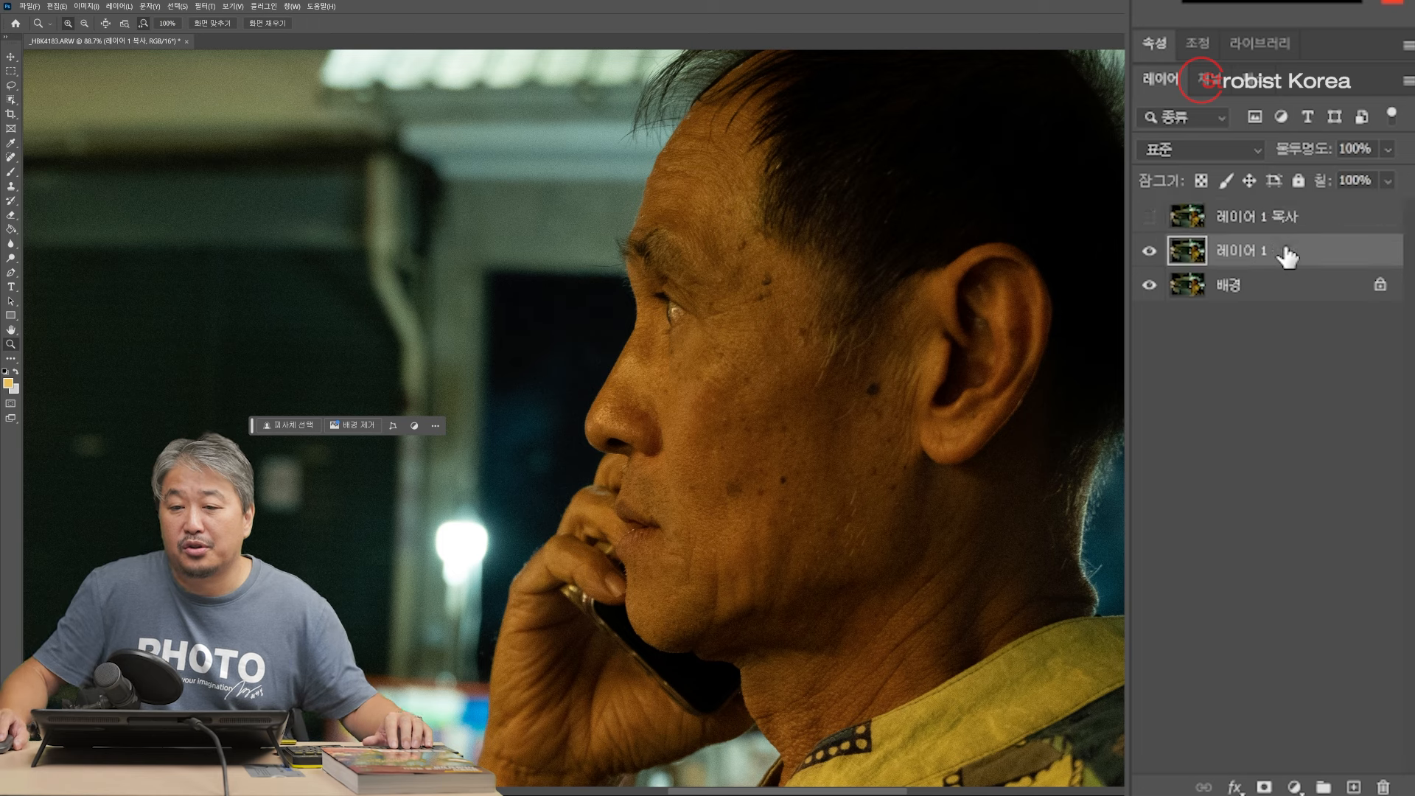
{"action": "left_click", "coordinate": [1150, 219]}
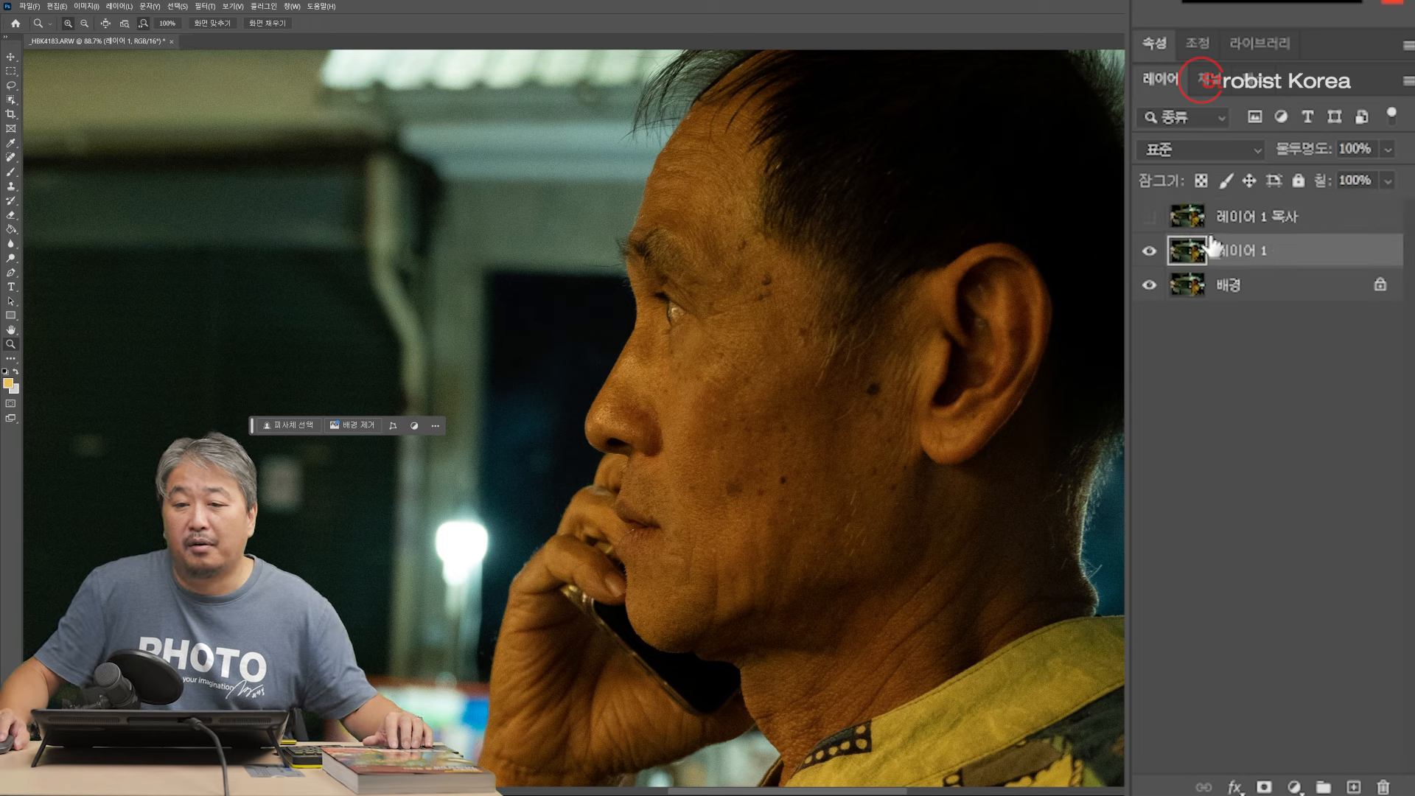
Step: Convert the lower copy to a smart object and apply a Gaussian Blur with a radius of 9.6 pixels
{"action": "right_click", "coordinate": [1290, 257]}
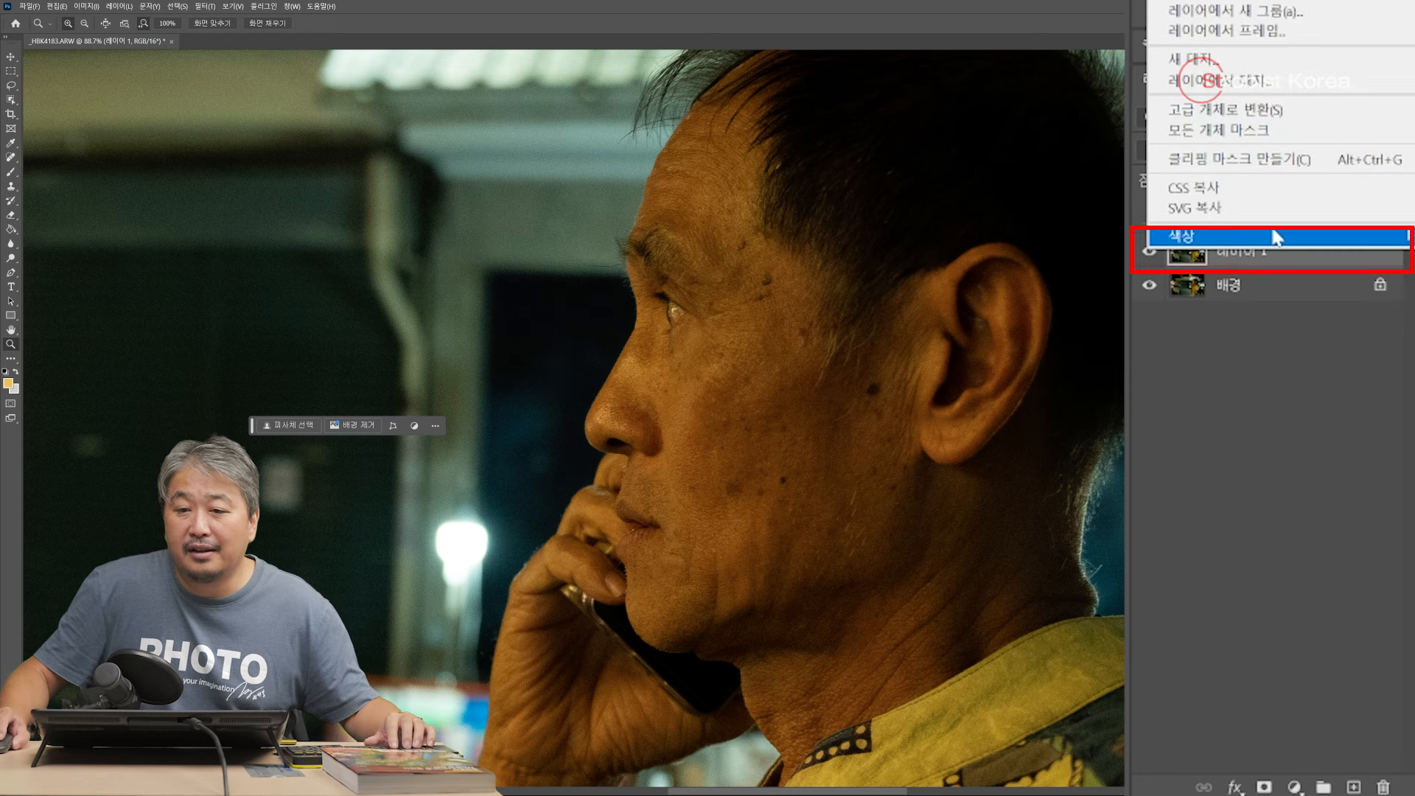
{"action": "left_click", "coordinate": [1253, 111]}
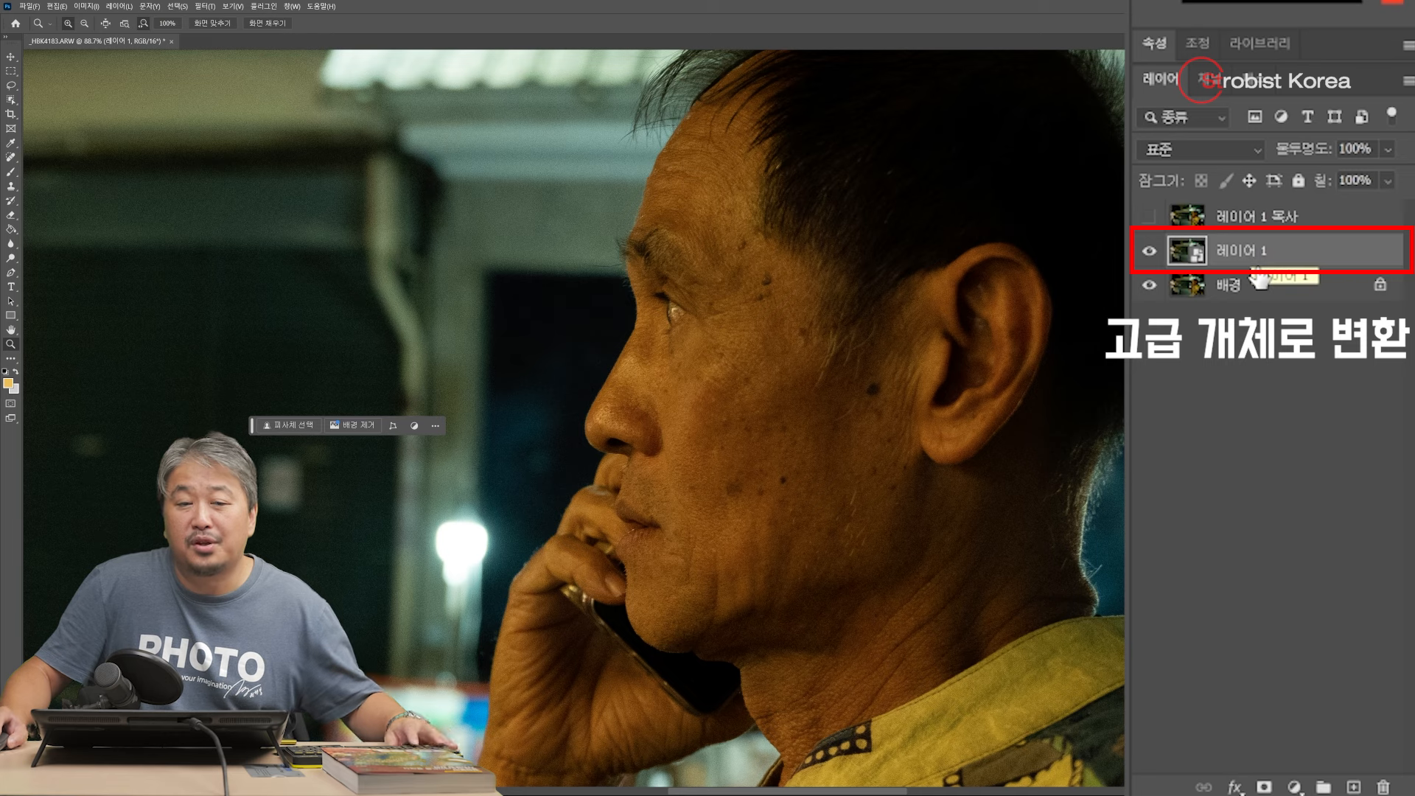
{"action": "left_click", "coordinate": [205, 6]}
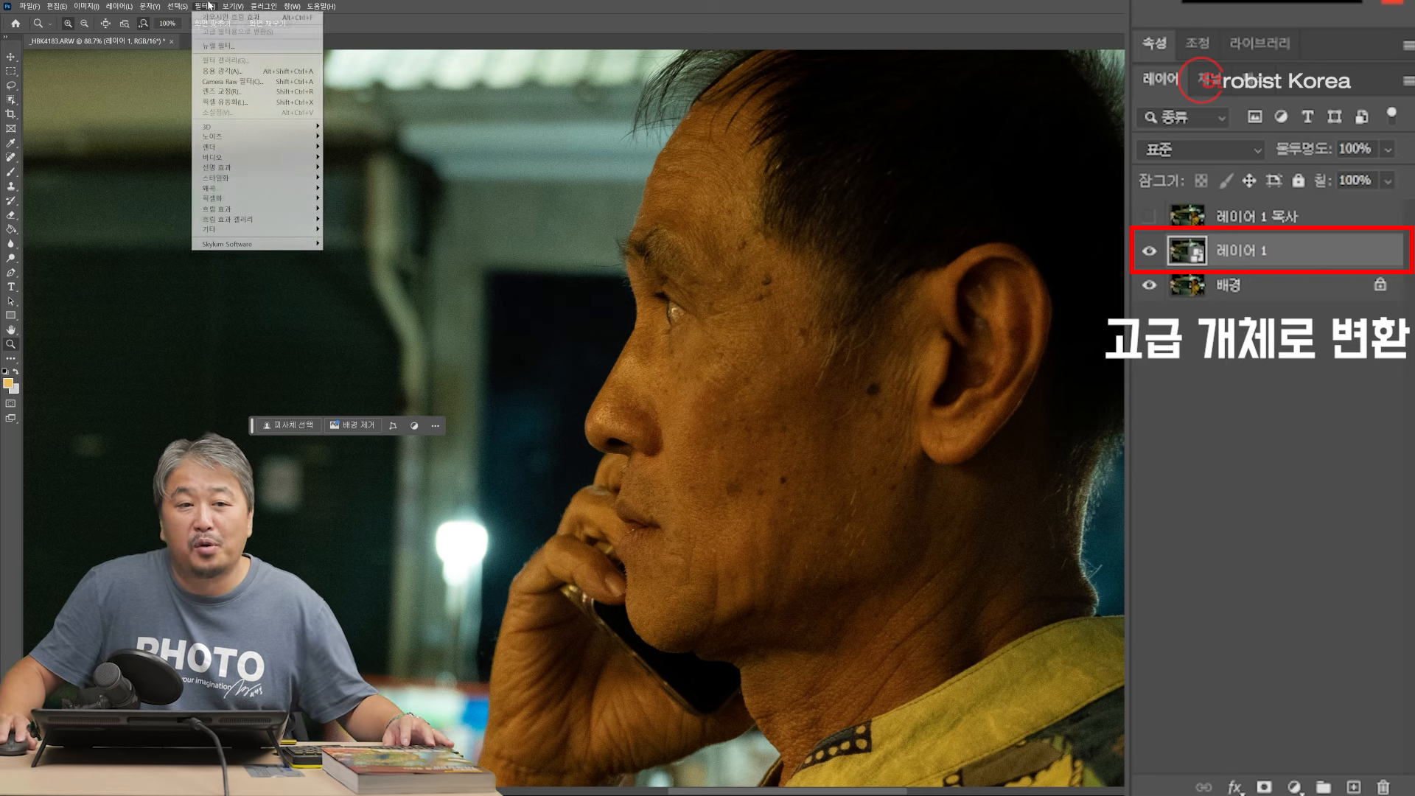
{"action": "mouse_move", "coordinate": [280, 208]}
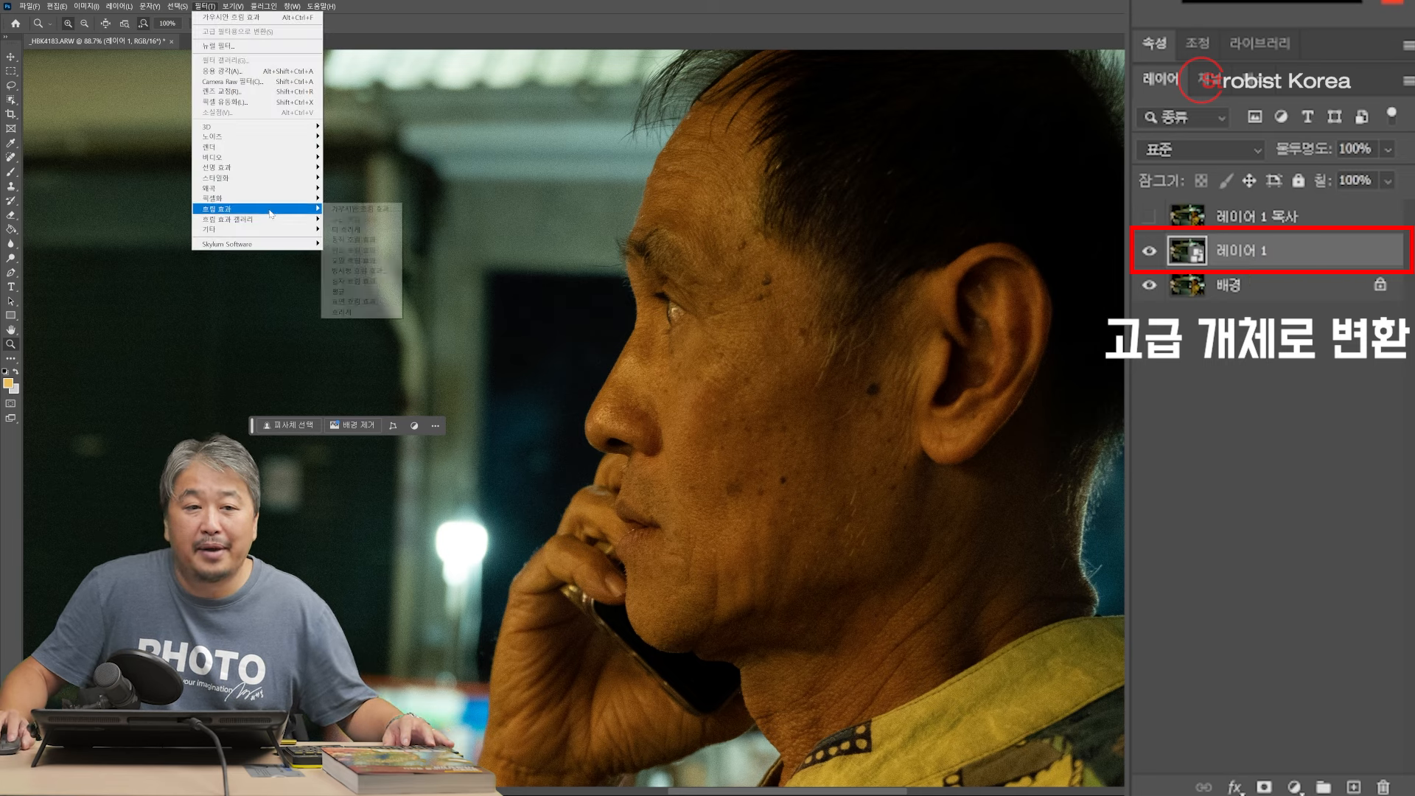
{"action": "left_click", "coordinate": [361, 209]}
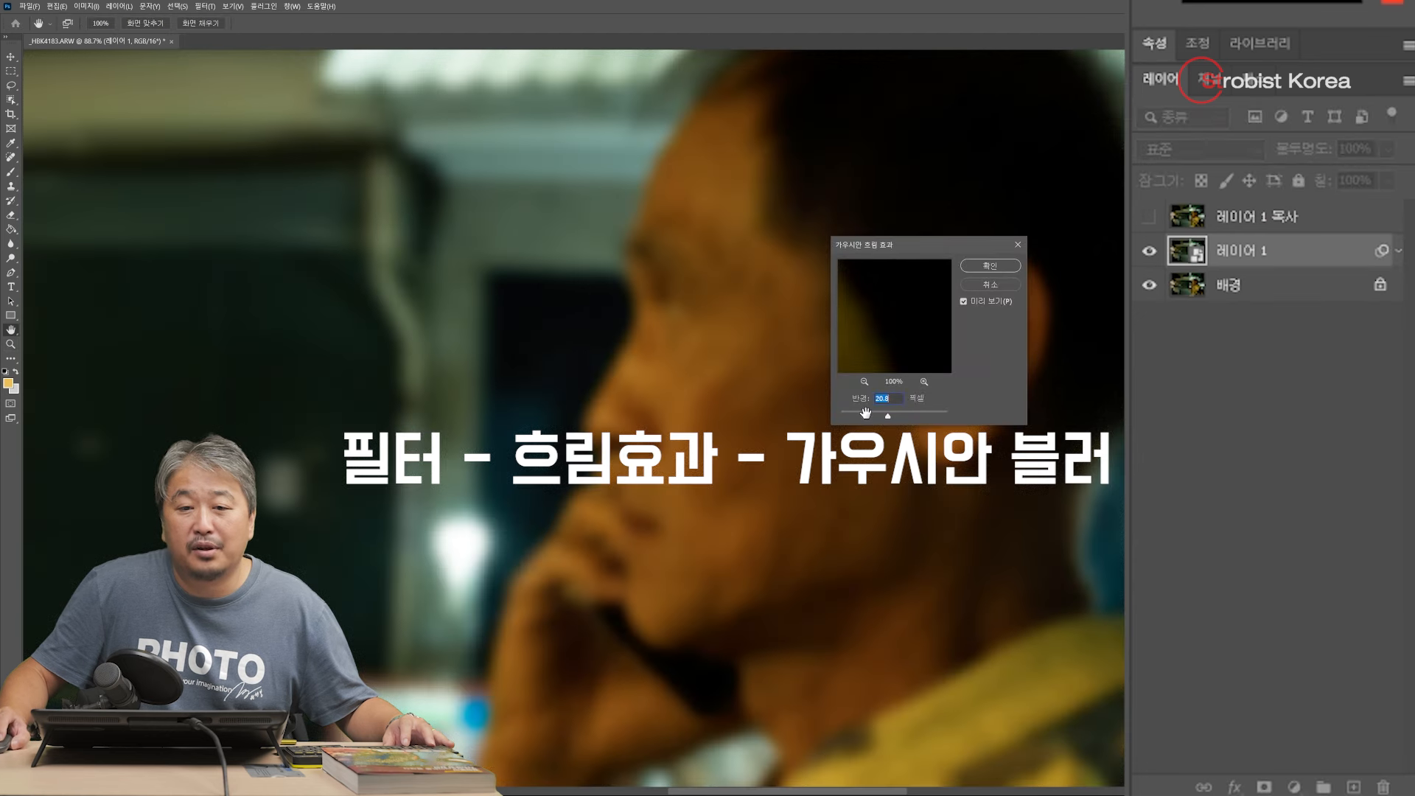
{"action": "left_click_drag", "start_coordinate": [874, 418], "coordinate": [872, 418]}
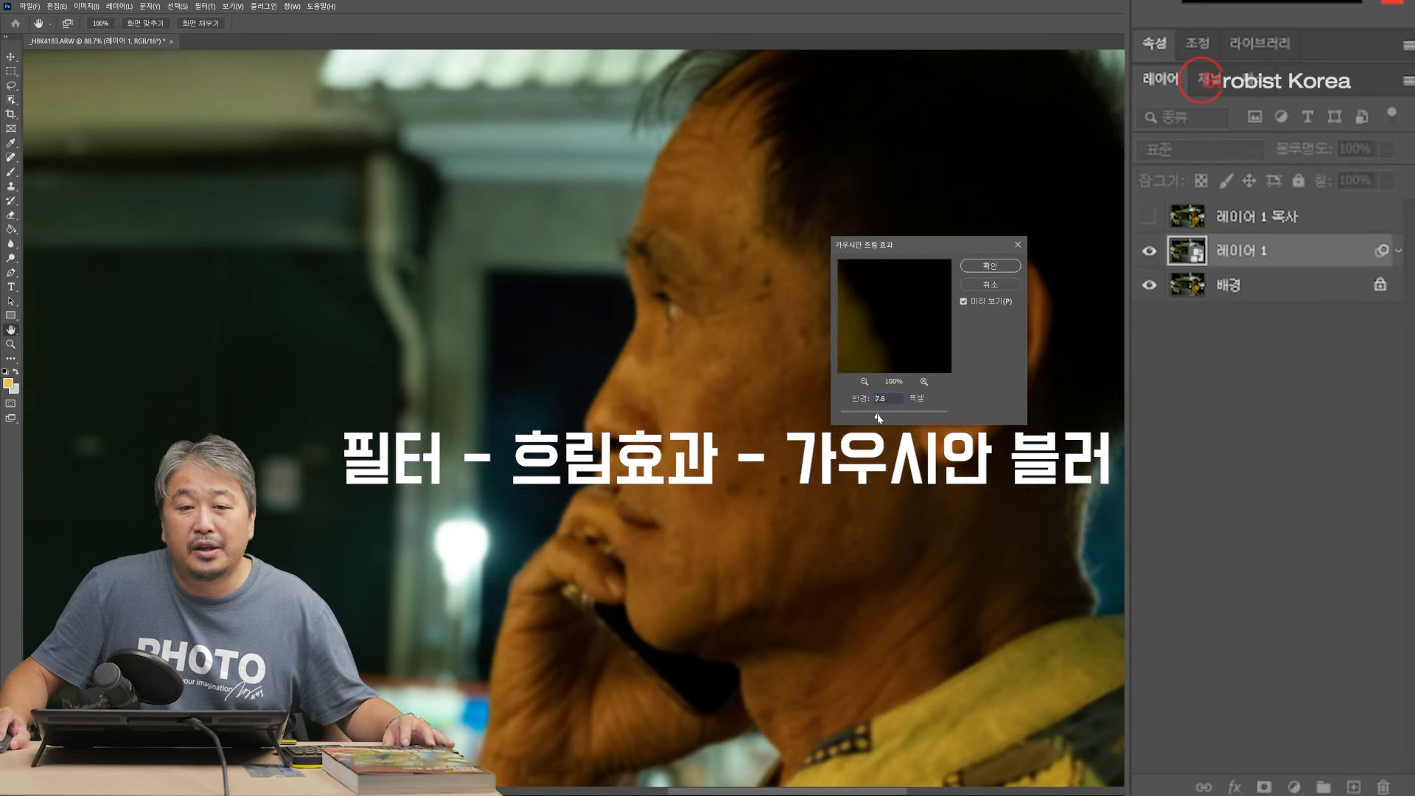
{"action": "left_click_drag", "start_coordinate": [866, 417], "coordinate": [883, 417]}
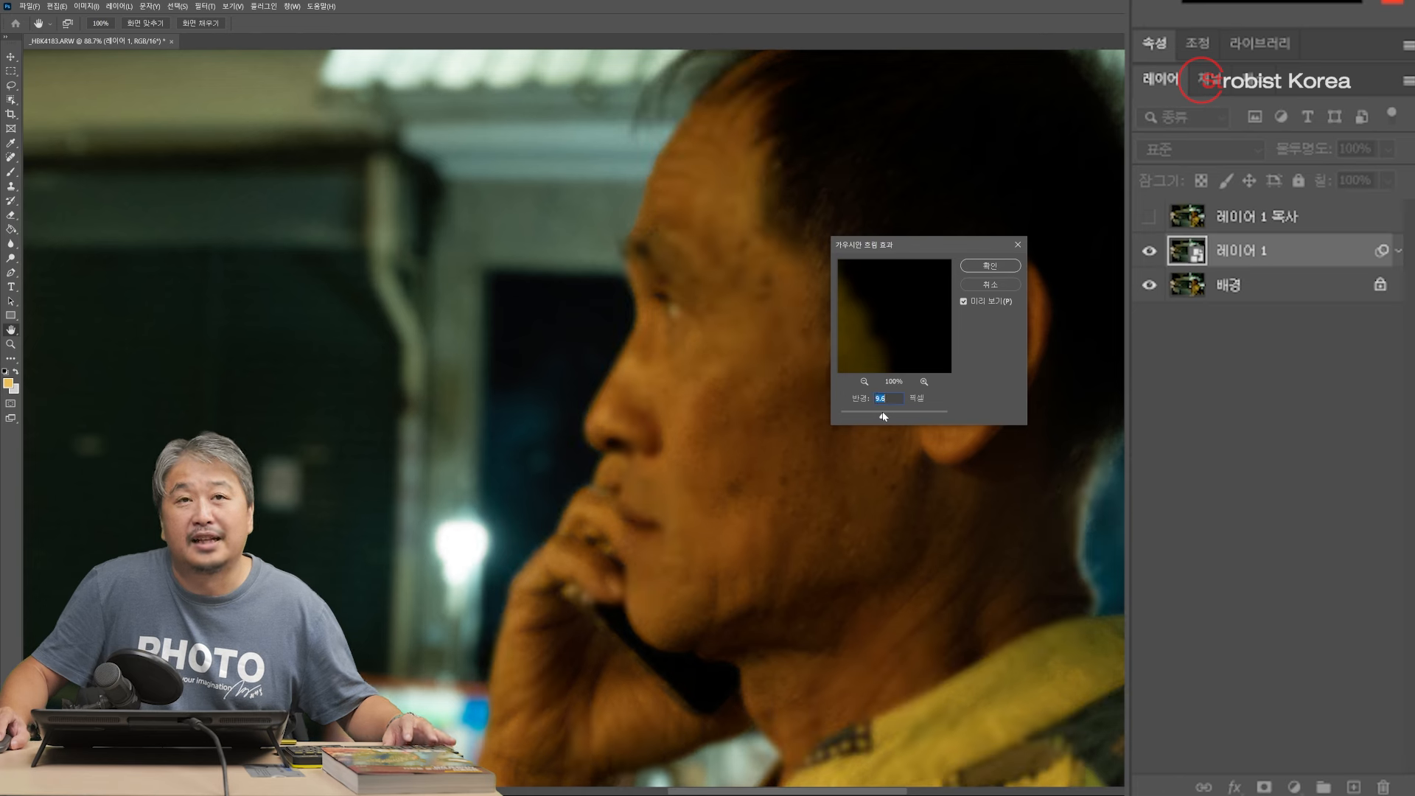
{"action": "left_click", "coordinate": [995, 263]}
{"action": "key", "text": "z"}
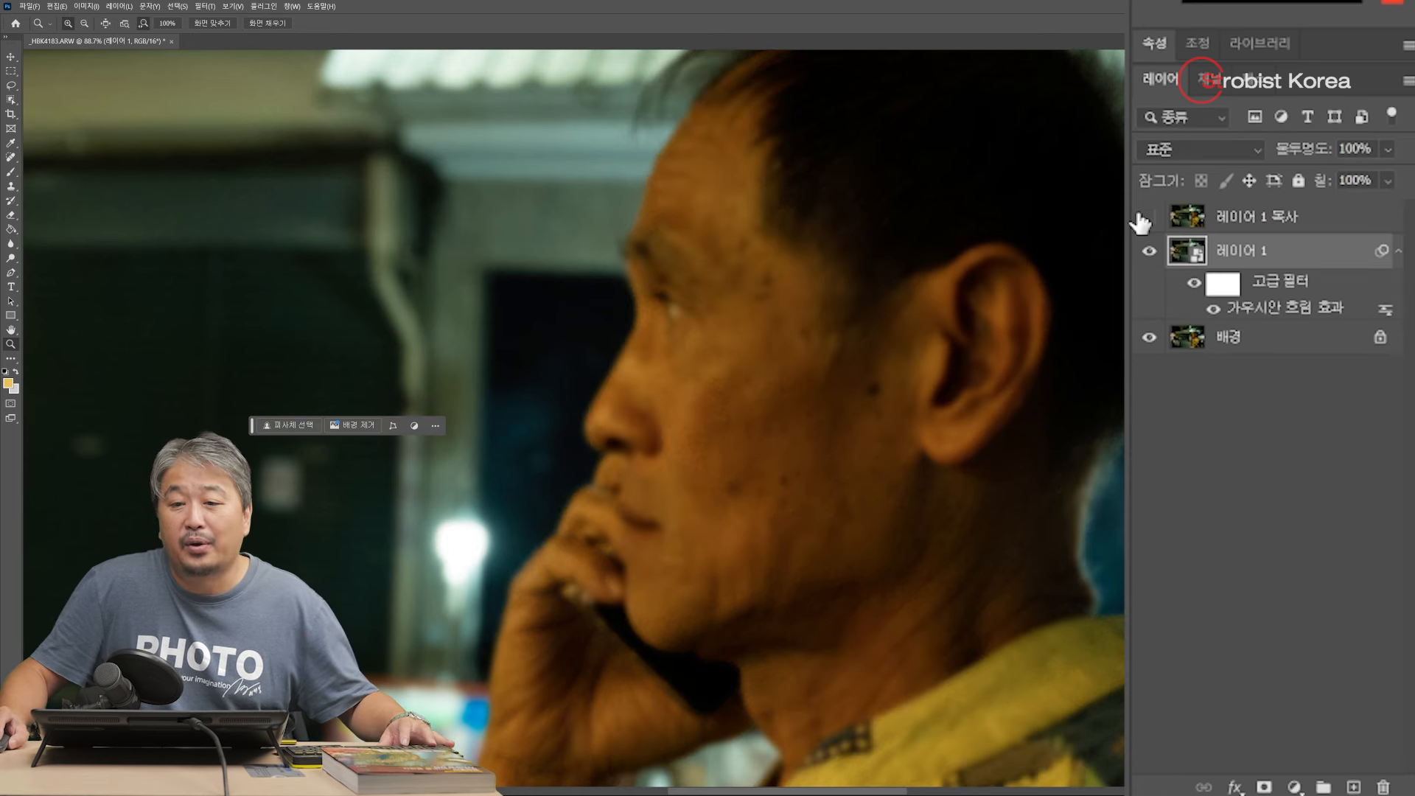
Step: Show the upper layer copy again and convert it to a smart object
{"action": "left_click", "coordinate": [1268, 217]}
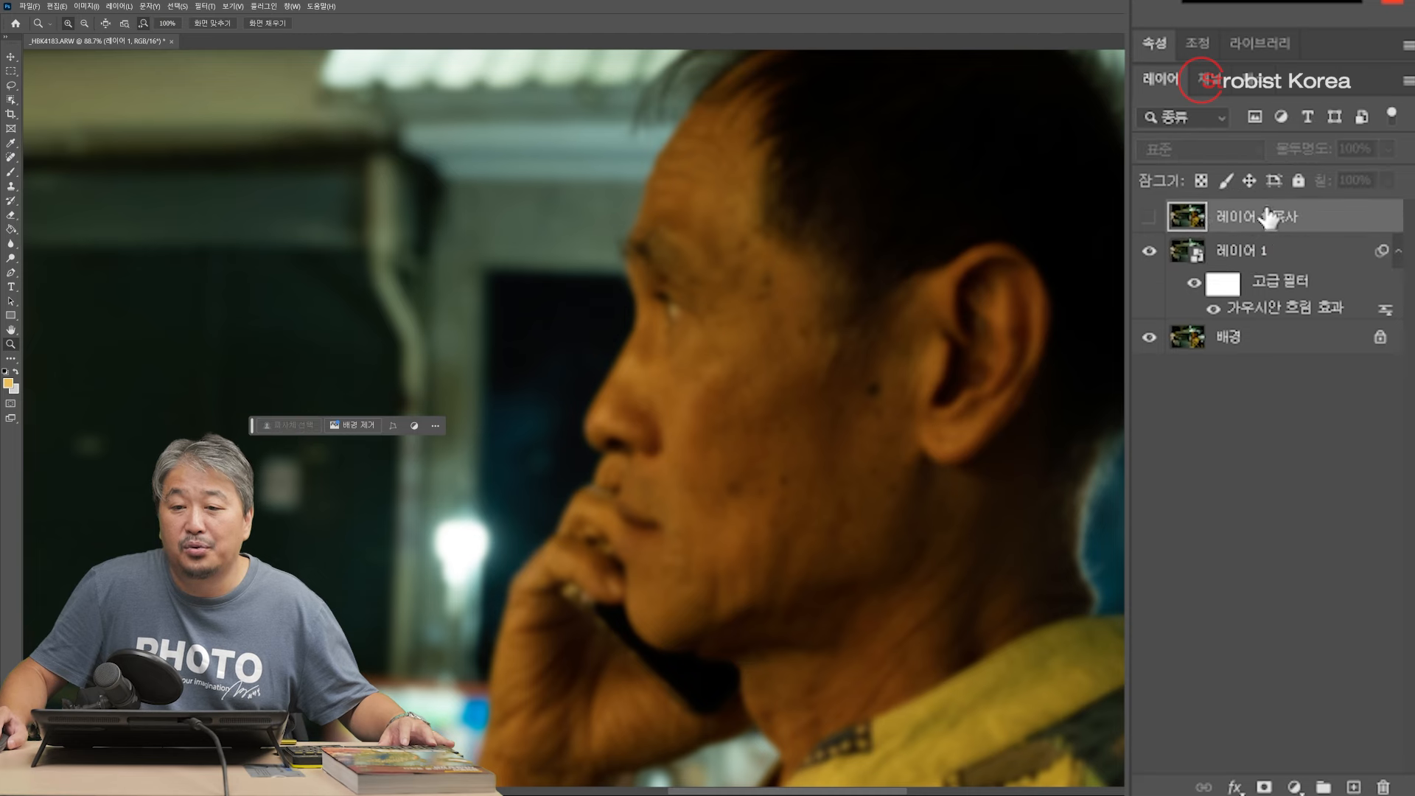
{"action": "left_click", "coordinate": [1149, 216]}
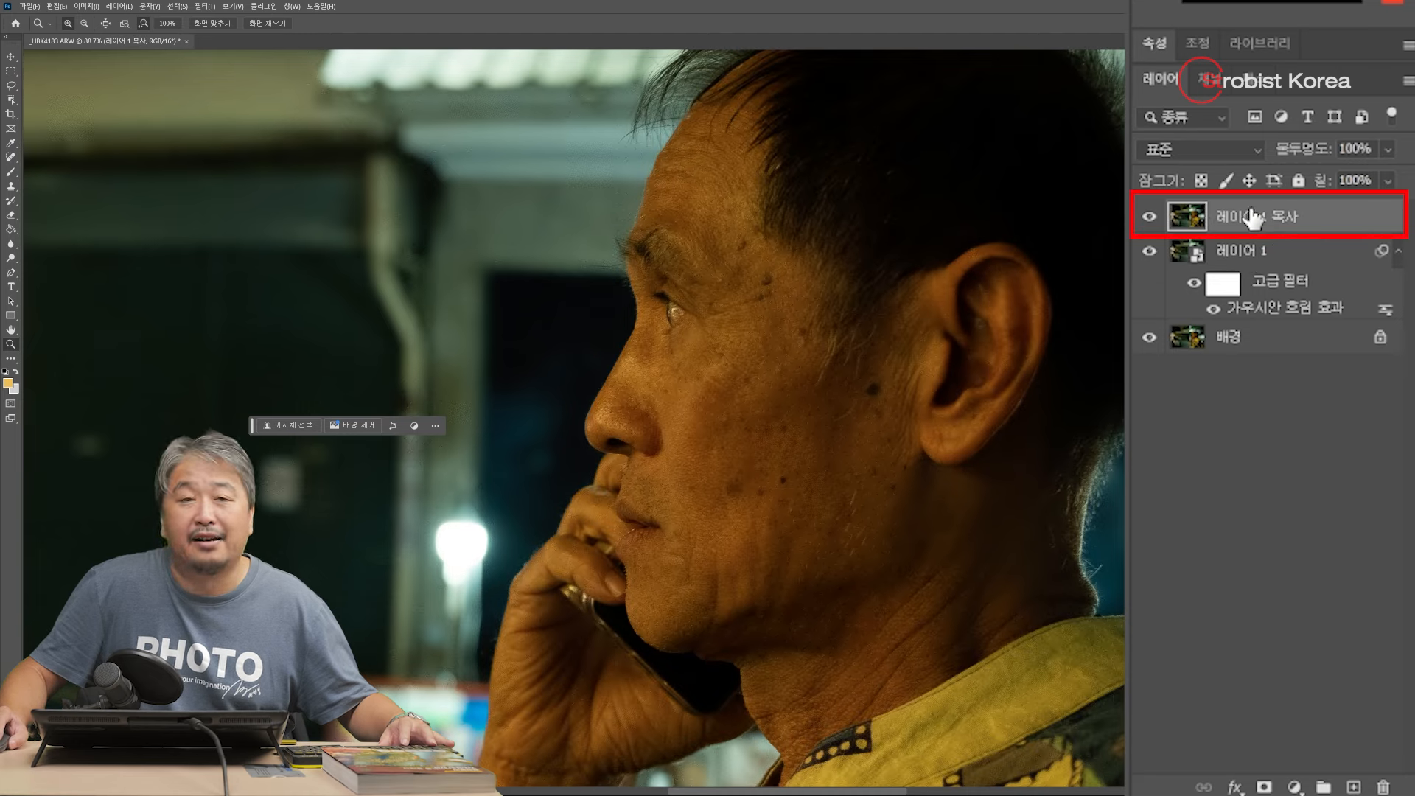
{"action": "left_click", "coordinate": [199, 6]}
{"action": "left_click", "coordinate": [203, 19]}
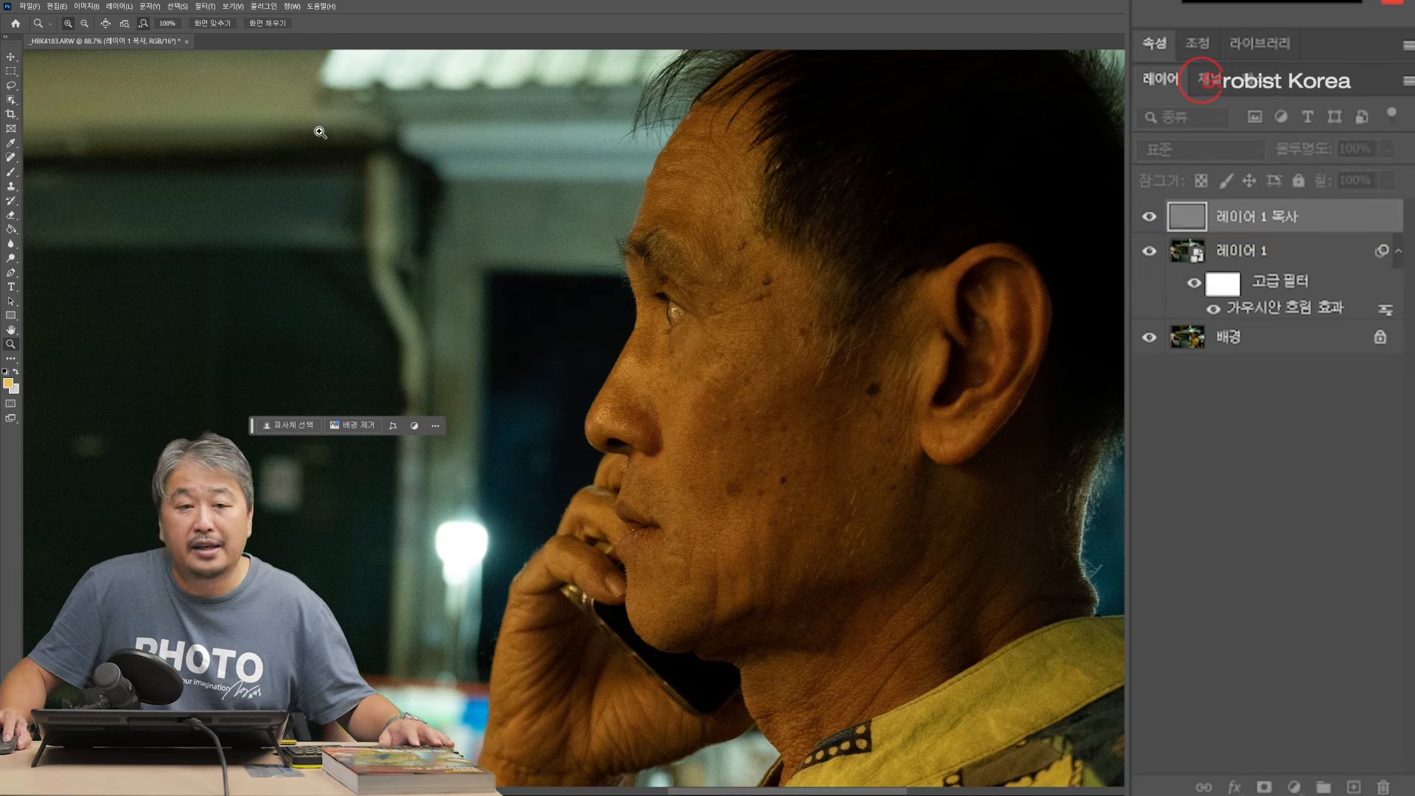
{"action": "right_click", "coordinate": [1265, 220]}
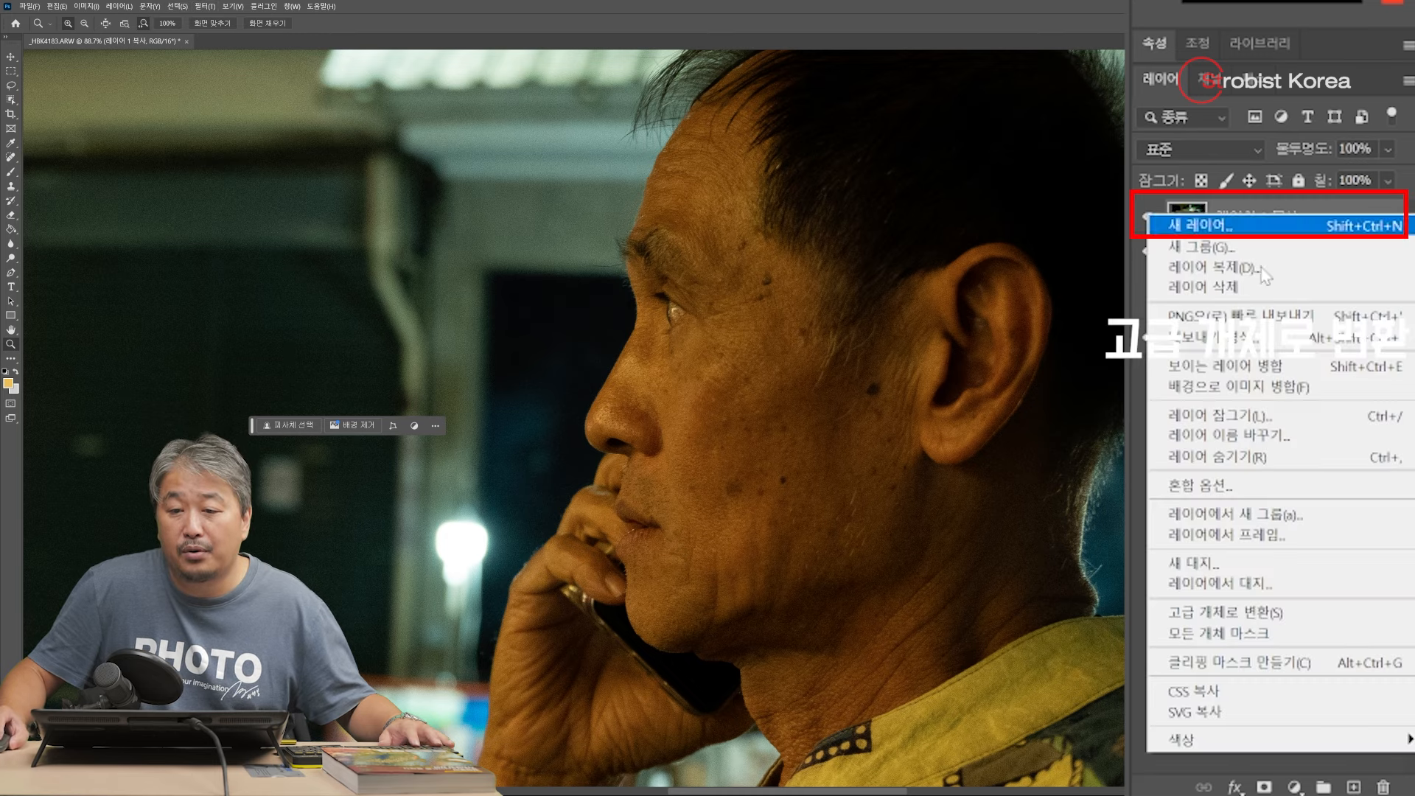
{"action": "left_click", "coordinate": [1321, 612]}
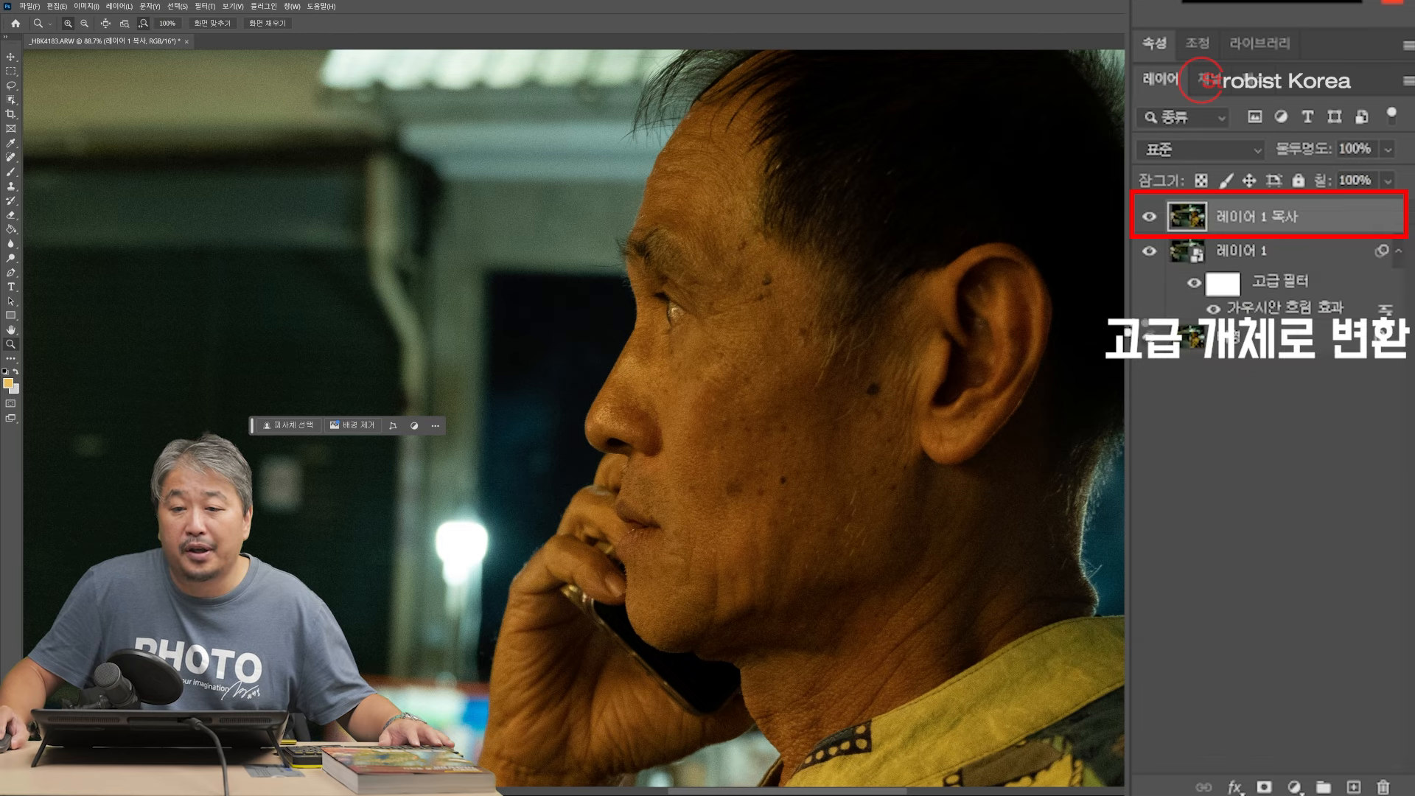
Step: Apply a High Pass filter with a radius of 4.6 pixels to the upper layer copy
{"action": "left_click", "coordinate": [205, 7]}
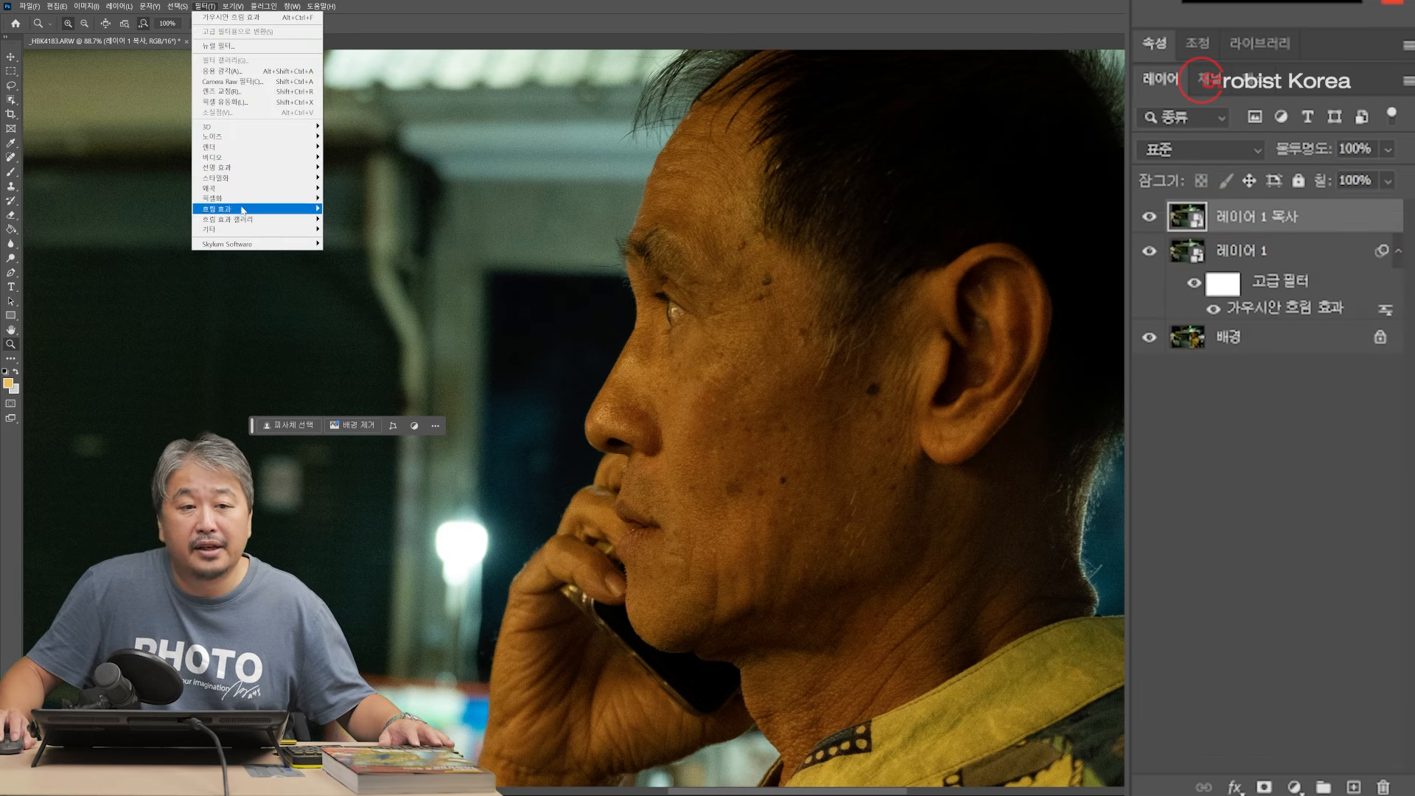
{"action": "mouse_move", "coordinate": [250, 235]}
{"action": "left_click", "coordinate": [357, 285]}
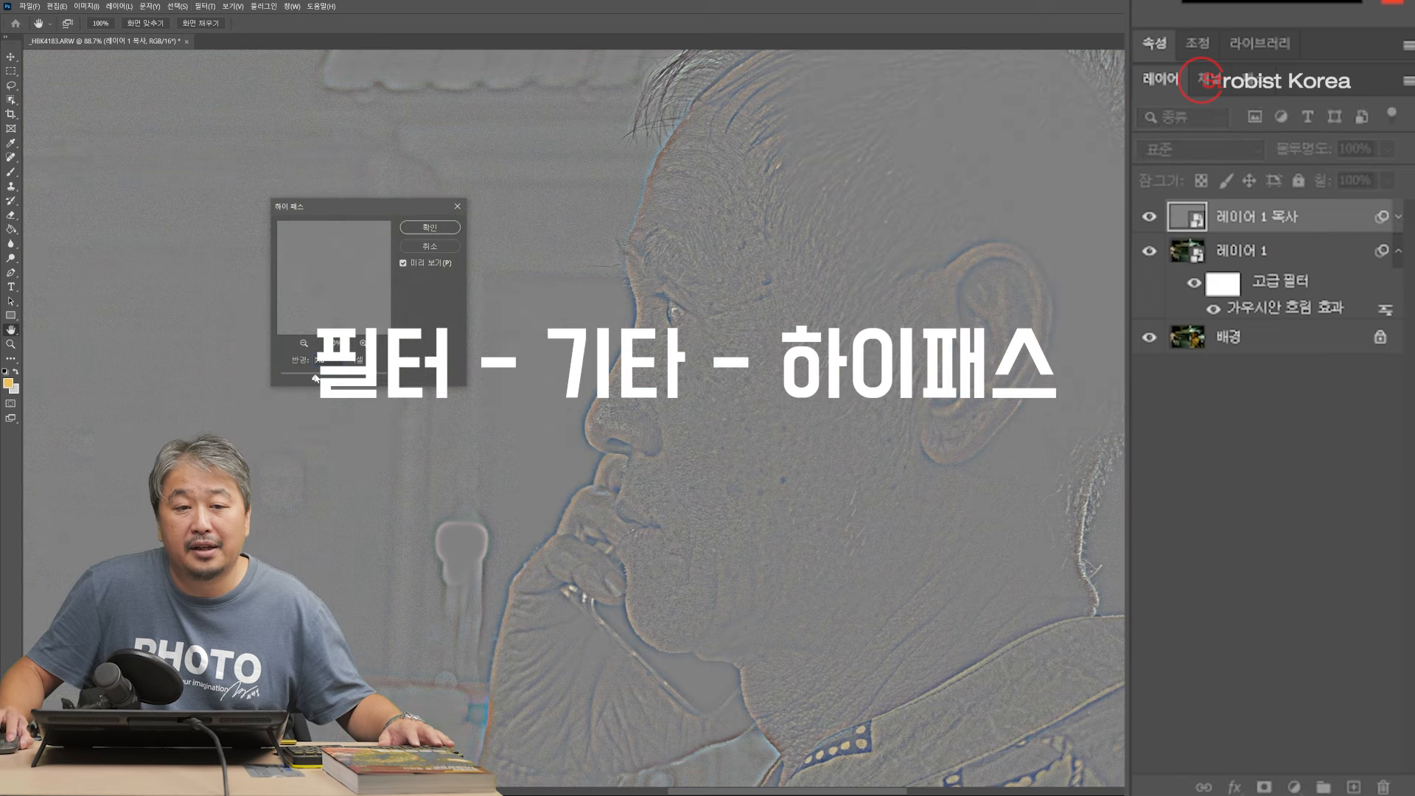
{"action": "left_click_drag", "start_coordinate": [316, 378], "coordinate": [294, 379]}
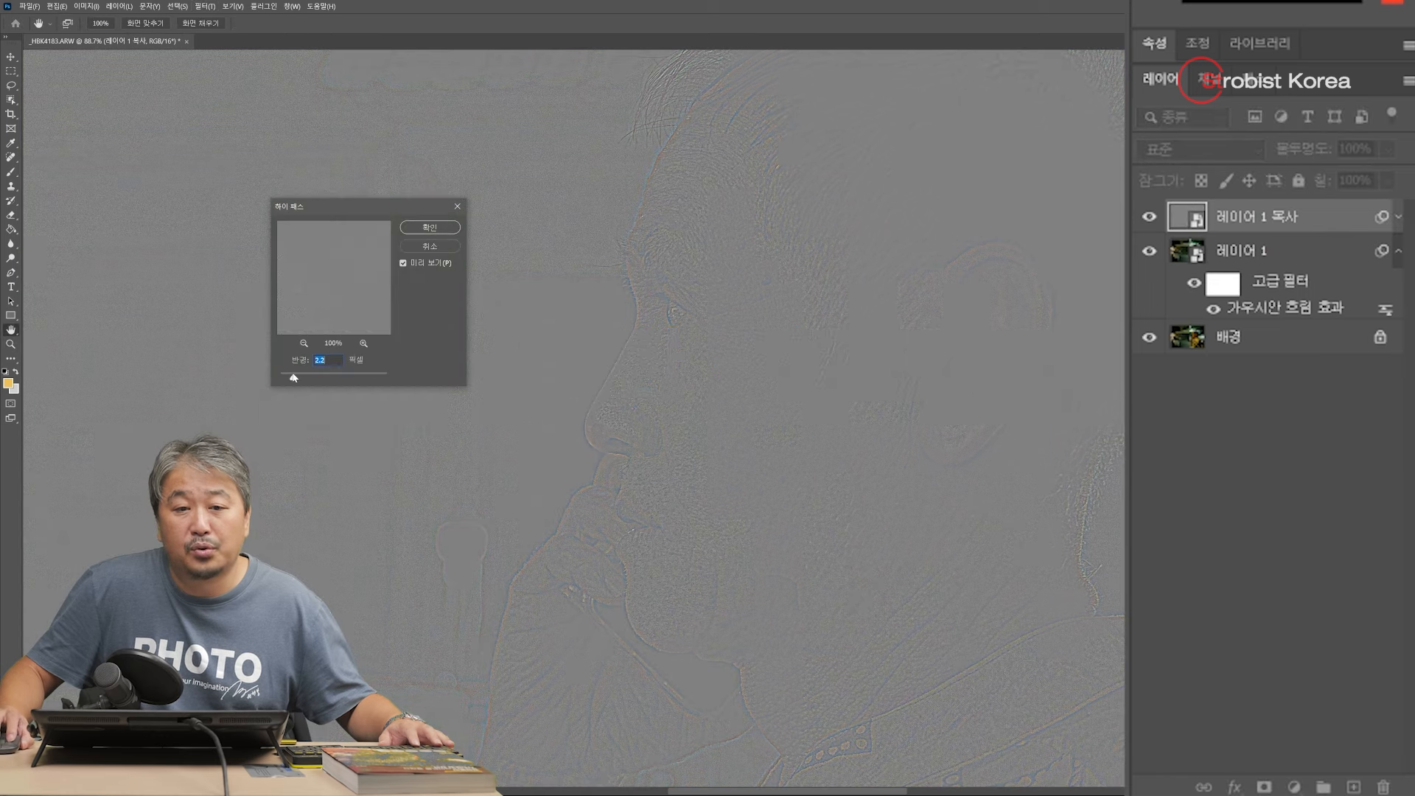
{"action": "left_click", "coordinate": [300, 378]}
{"action": "left_click_drag", "start_coordinate": [299, 378], "coordinate": [308, 379]}
{"action": "left_click", "coordinate": [422, 228]}
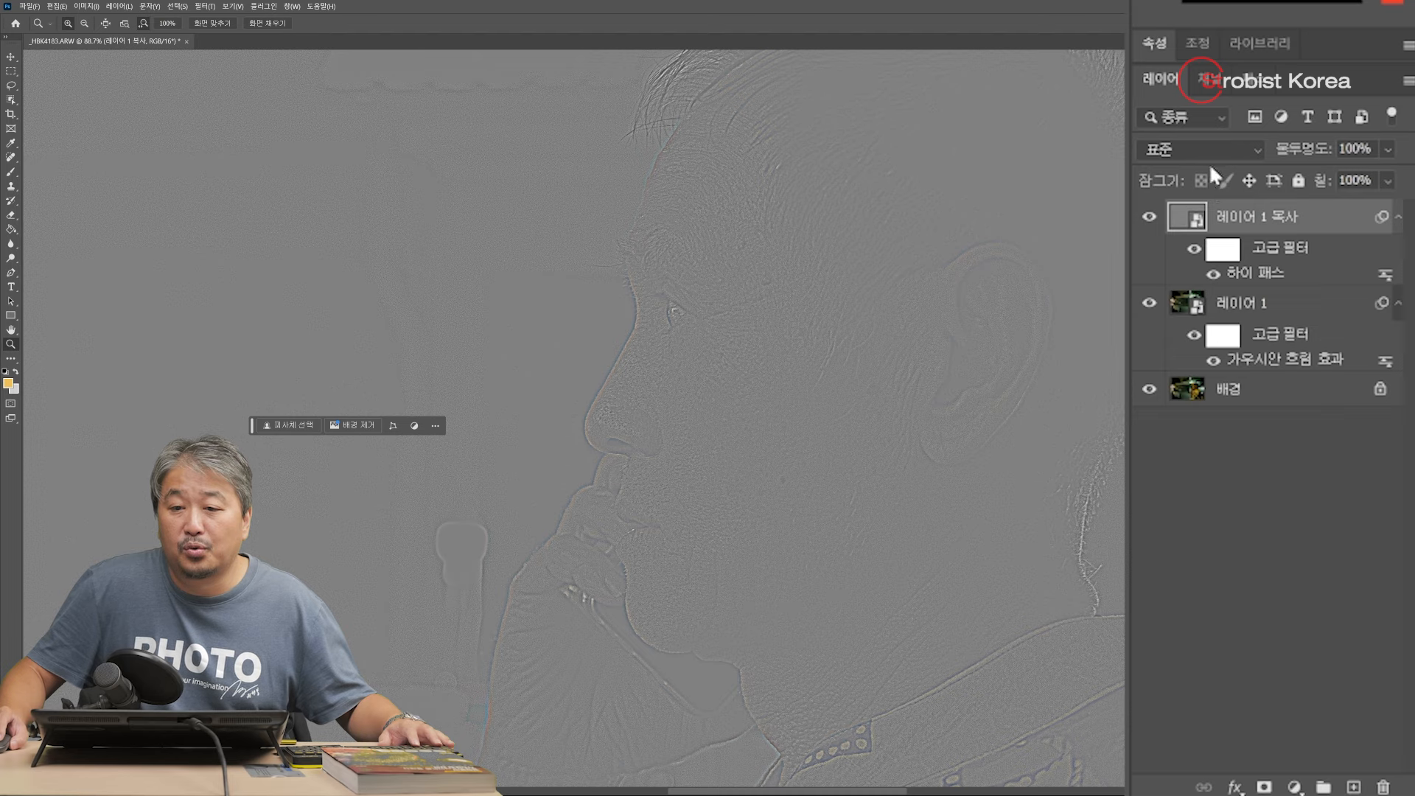
Step: Set the blend mode of the High Pass layer to Soft Light
{"action": "left_click", "coordinate": [1232, 149]}
{"action": "scroll", "coordinate": [1209, 221], "scroll_direction": "down", "scroll_amount": 5}
{"action": "scroll", "coordinate": [1209, 192], "scroll_direction": "up", "scroll_amount": 5}
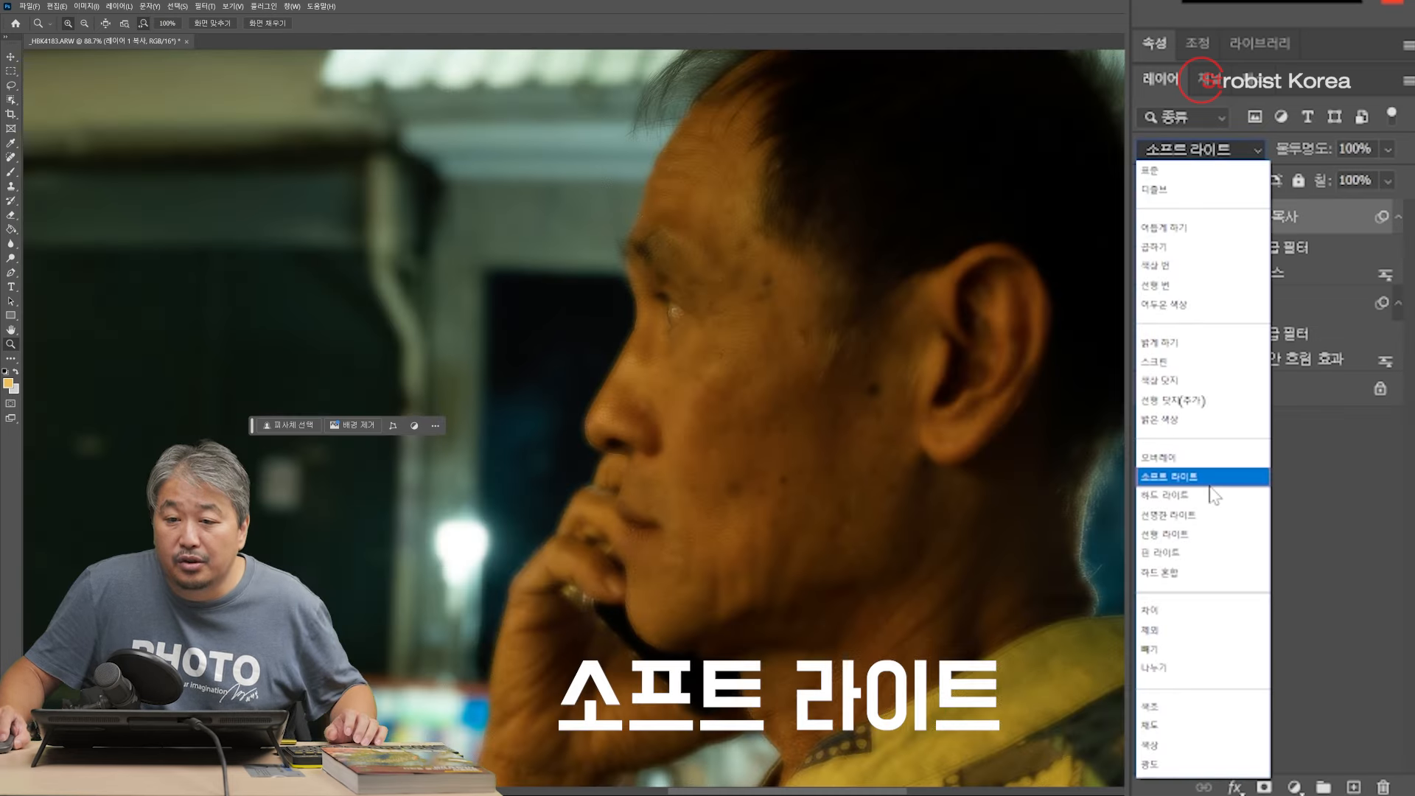
{"action": "left_click", "coordinate": [1210, 484]}
Step: Examine the softened effect on the whole portrait and on the man's skin, eye and nose in close-up
{"action": "left_click", "coordinate": [642, 426], "text": "alt"}
{"action": "left_click", "coordinate": [642, 425], "text": "alt"}
{"action": "left_click", "coordinate": [642, 426], "text": "alt"}
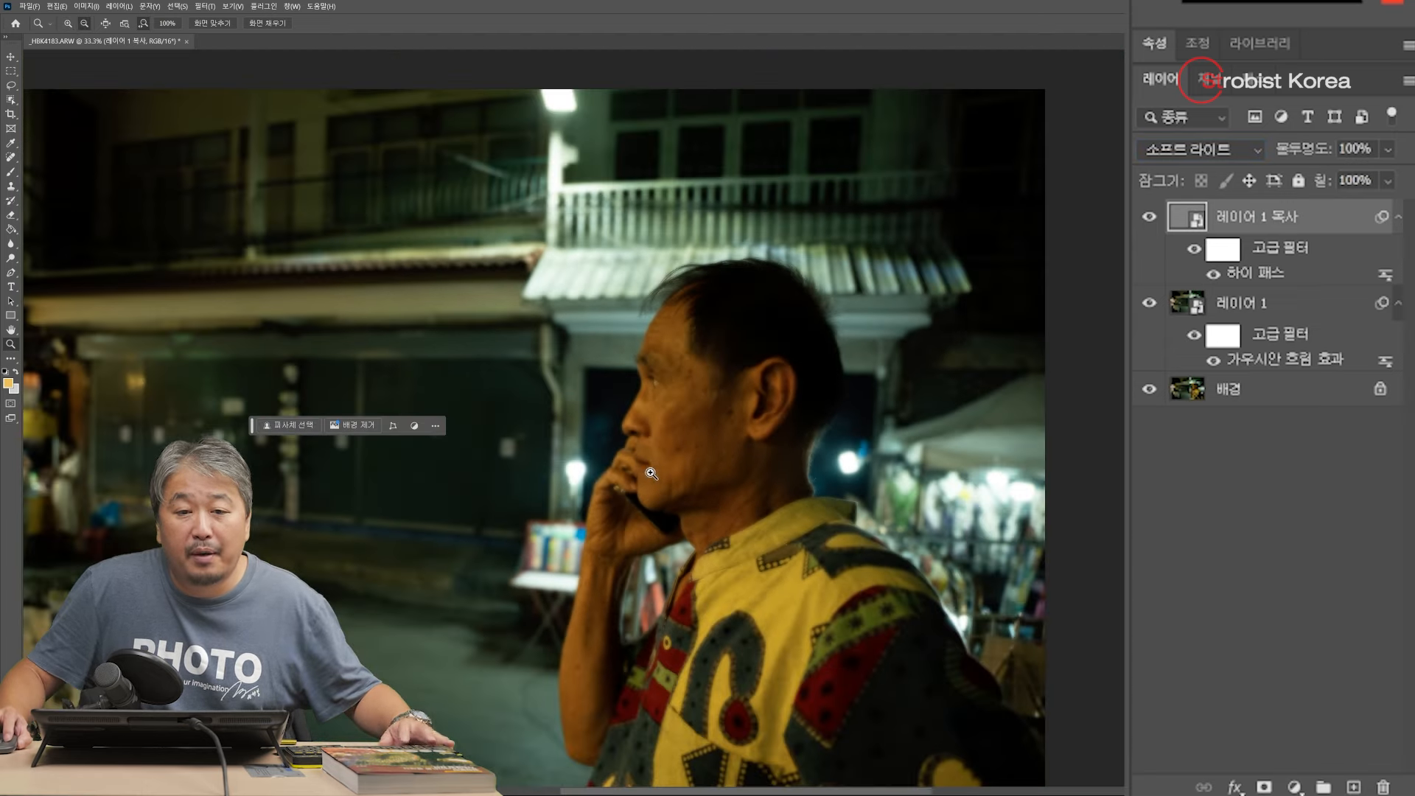
{"action": "left_click_drag", "start_coordinate": [663, 457], "coordinate": [740, 424]}
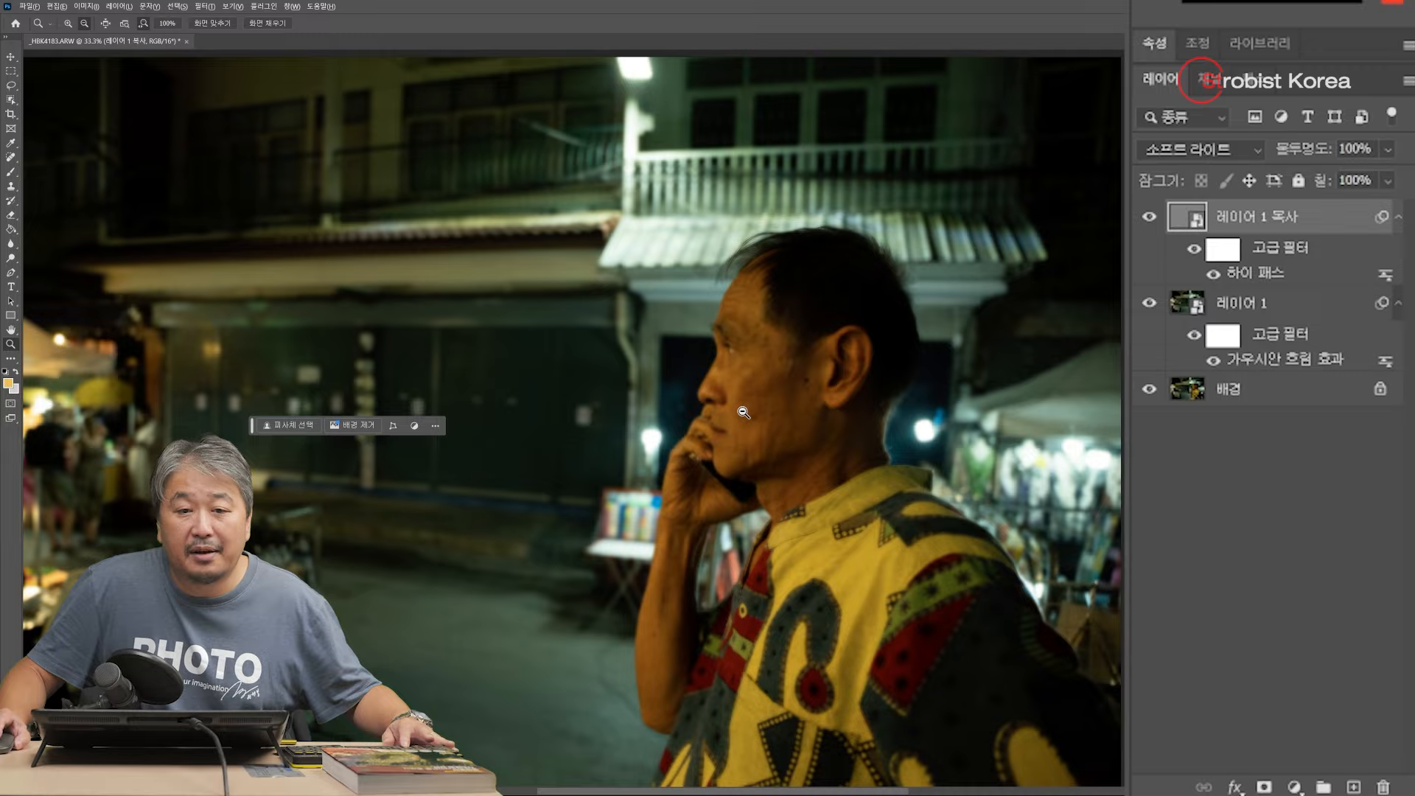
{"action": "scroll", "coordinate": [743, 413], "scroll_direction": "up", "scroll_amount": 3}
{"action": "left_click_drag", "start_coordinate": [743, 413], "coordinate": [731, 443]}
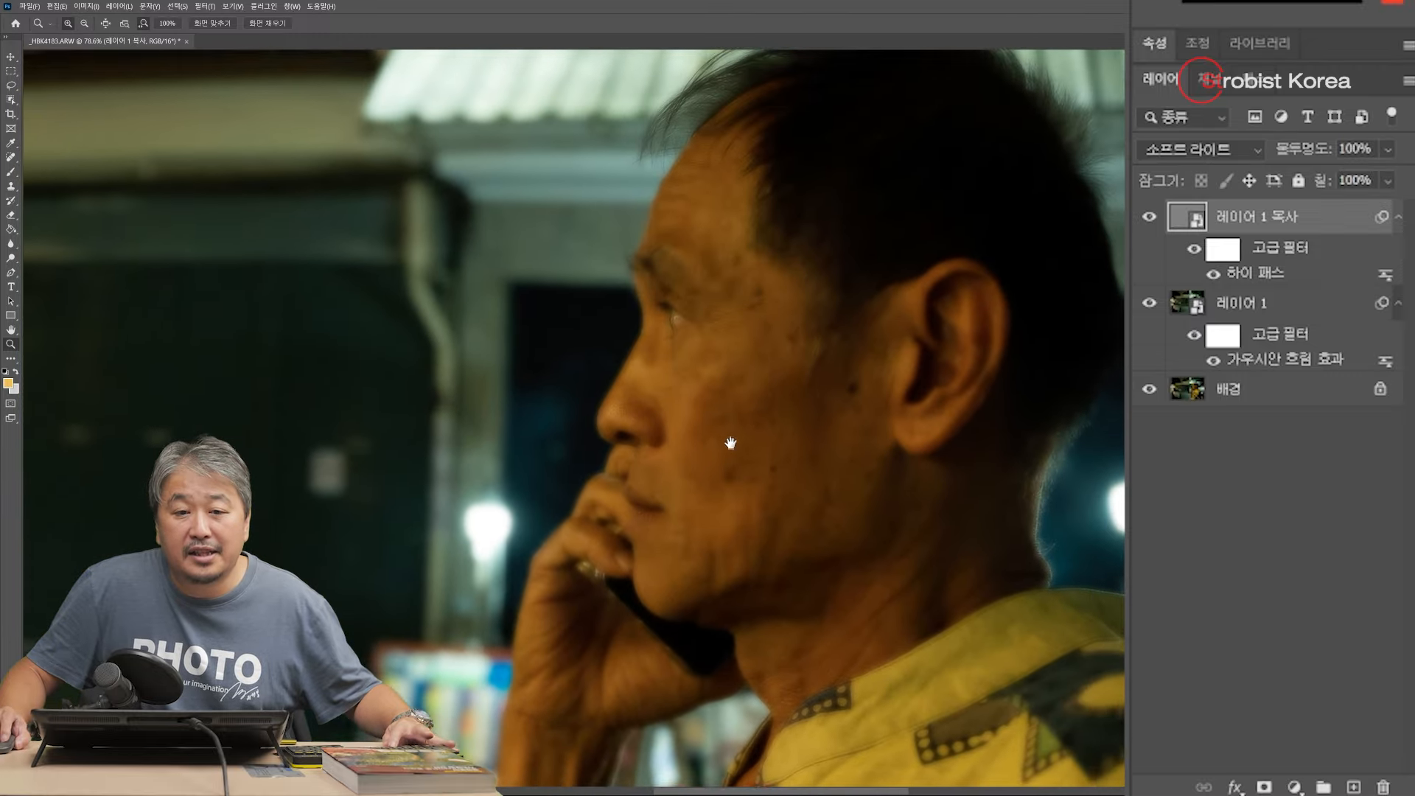
{"action": "scroll", "coordinate": [730, 442], "scroll_direction": "up", "scroll_amount": 5}
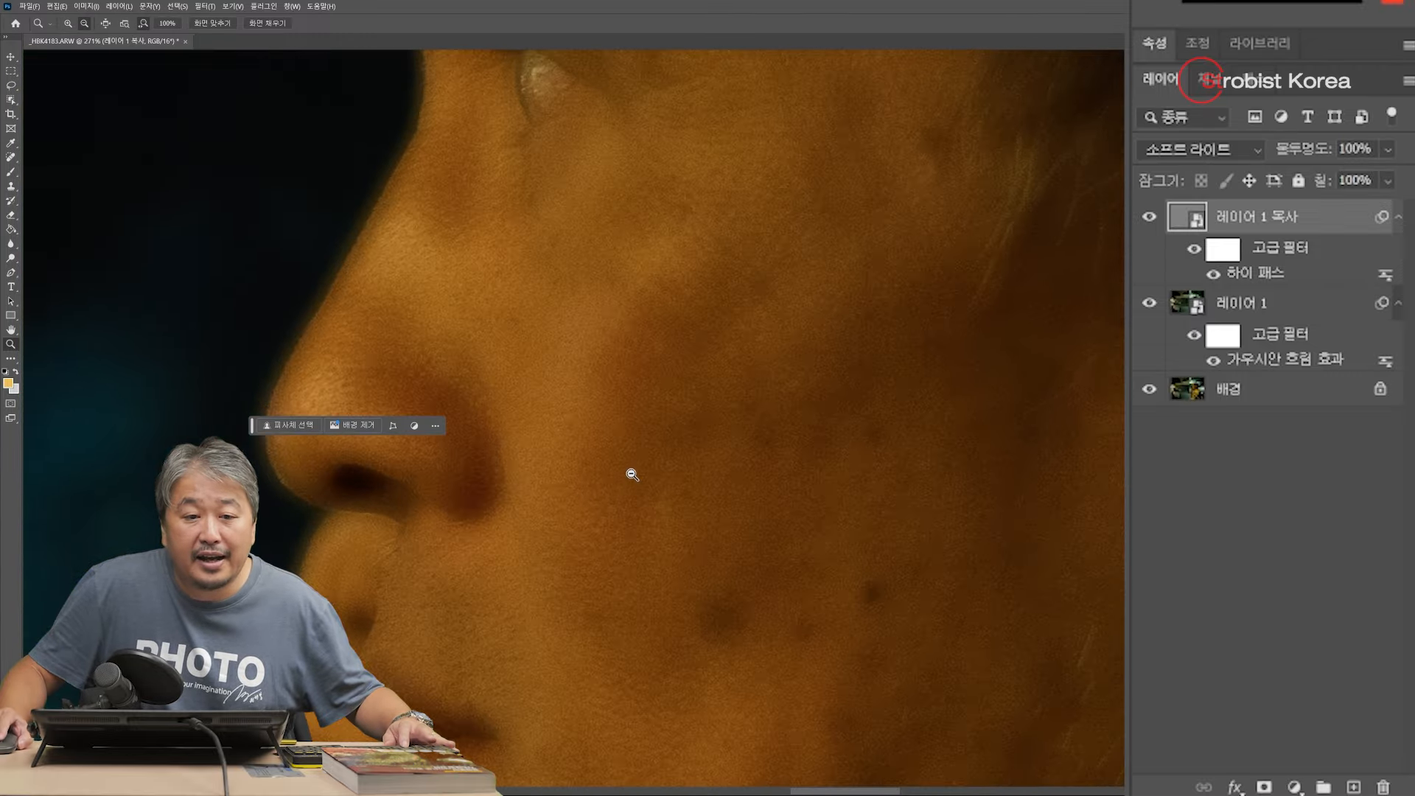
{"action": "scroll", "coordinate": [584, 488], "scroll_direction": "down", "scroll_amount": 2}
{"action": "left_click_drag", "start_coordinate": [613, 285], "coordinate": [634, 503]}
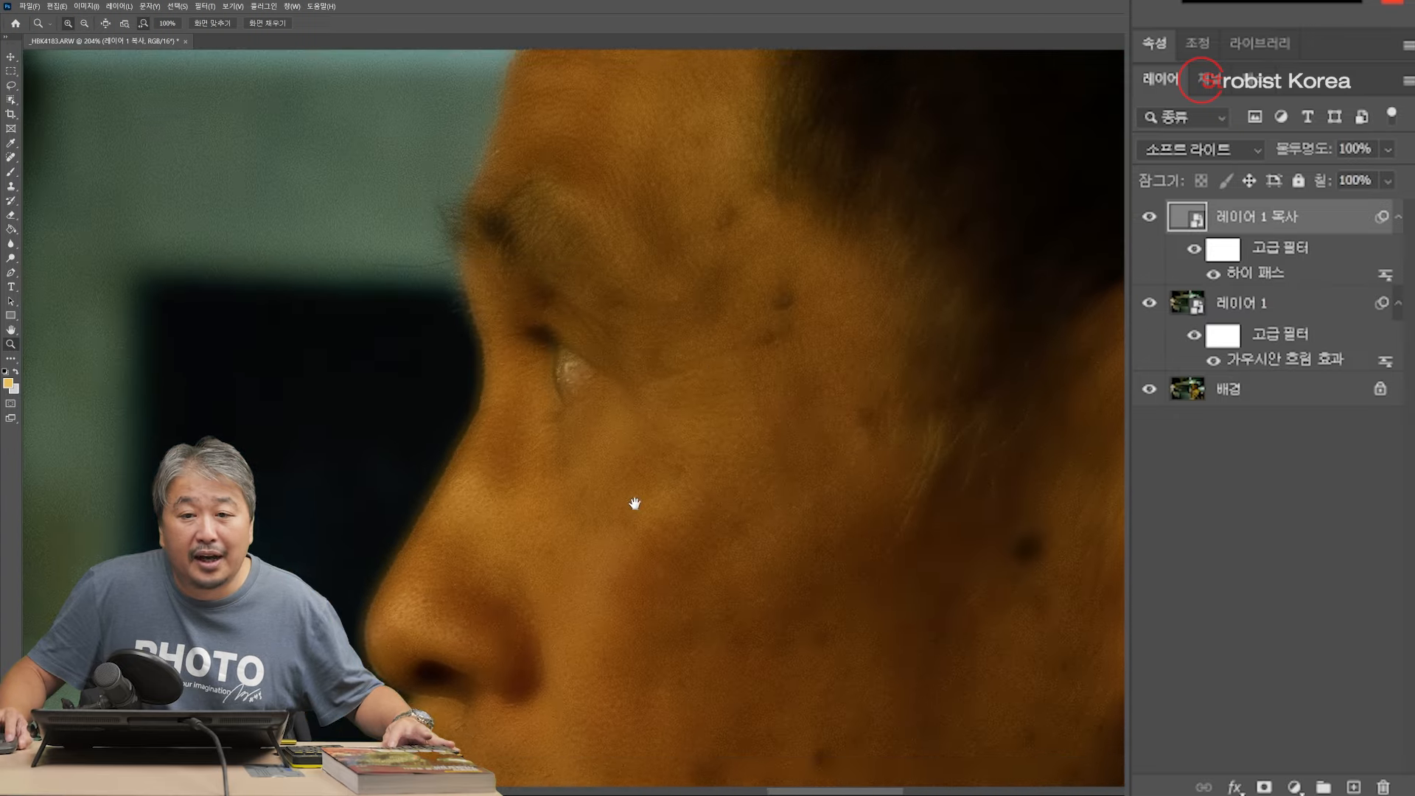
{"action": "left_click_drag", "start_coordinate": [855, 287], "coordinate": [686, 582]}
{"action": "left_click_drag", "start_coordinate": [674, 354], "coordinate": [774, 221]}
{"action": "key", "text": "ctrl+0"}
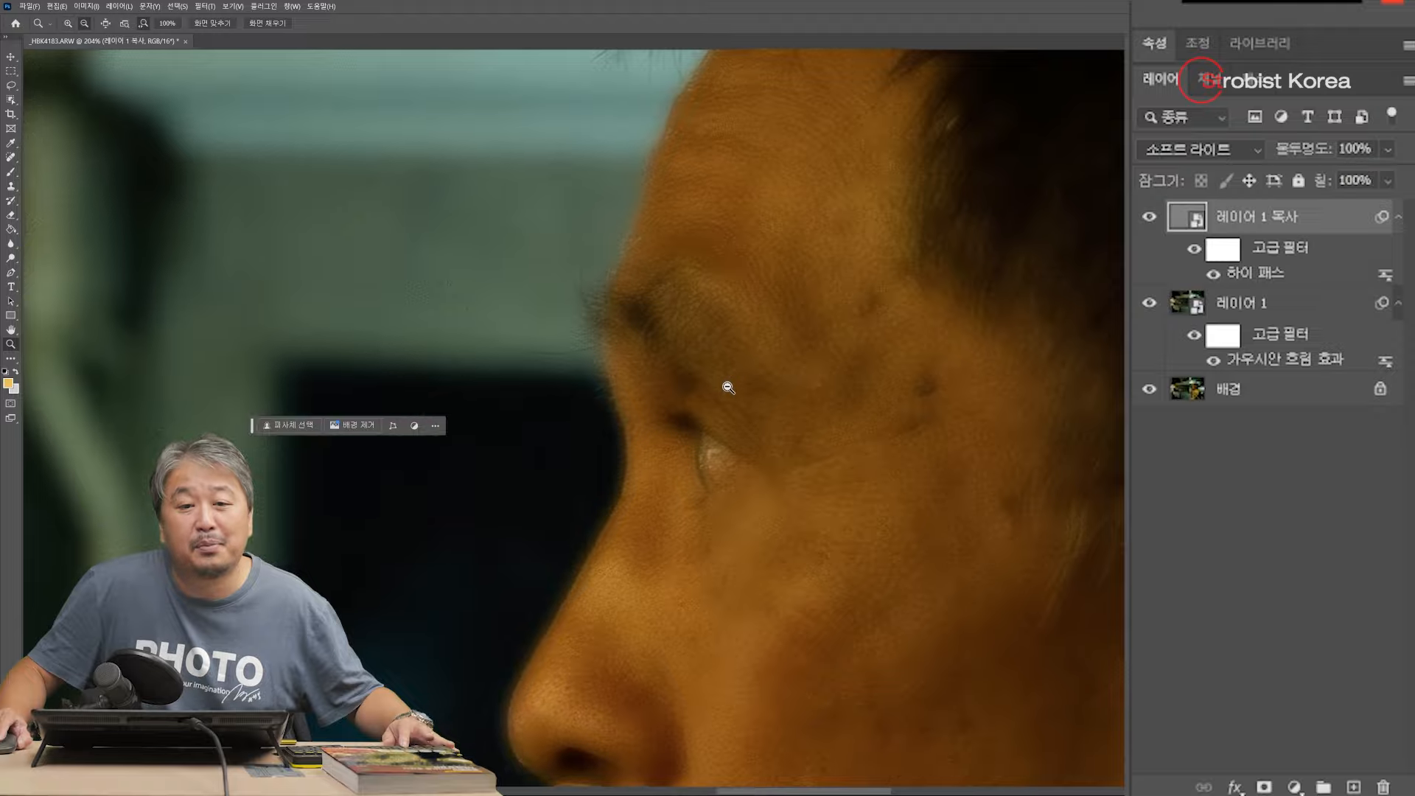
{"action": "left_click_drag", "start_coordinate": [766, 407], "coordinate": [735, 276]}
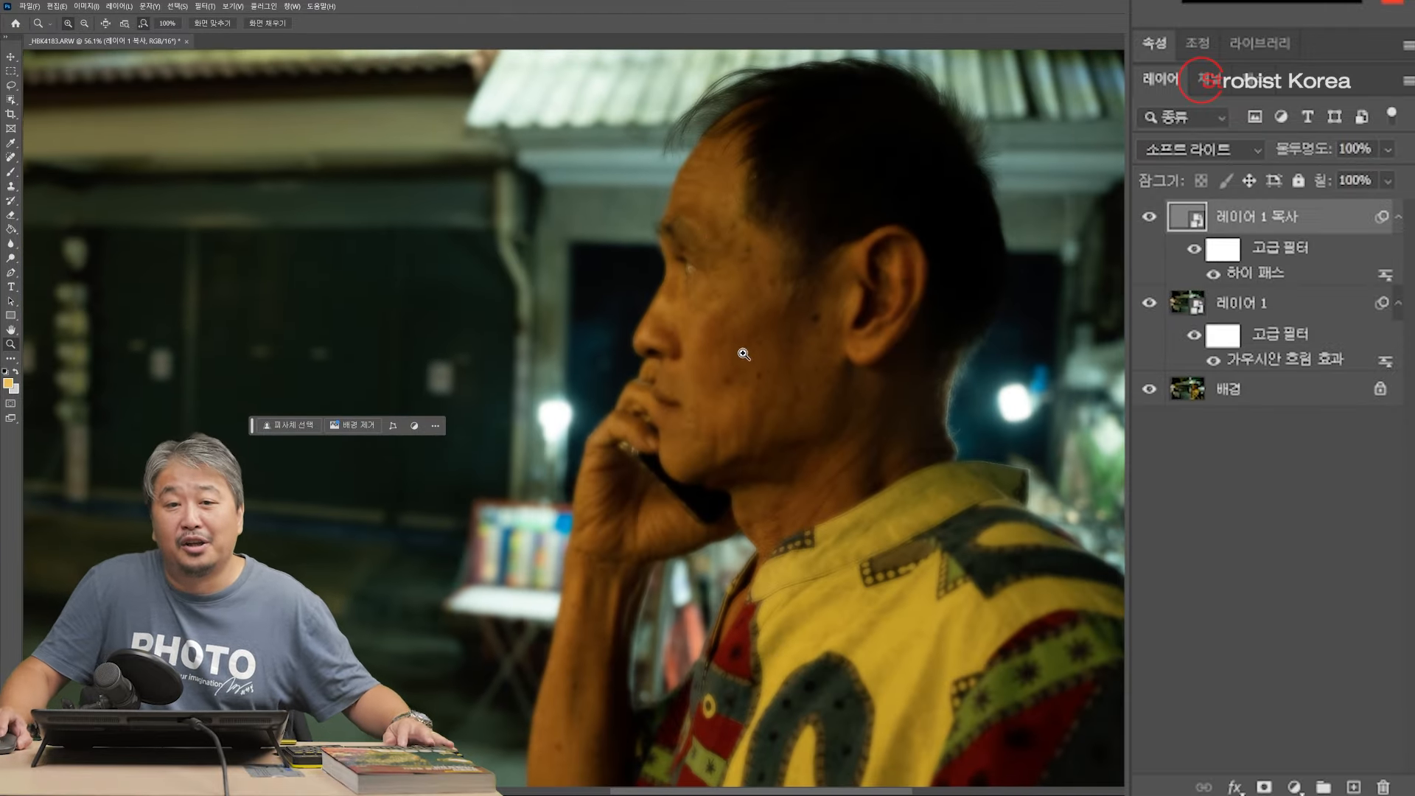
{"action": "scroll", "coordinate": [730, 343], "scroll_direction": "up", "scroll_amount": 5}
{"action": "left_click_drag", "start_coordinate": [744, 260], "coordinate": [740, 369]}
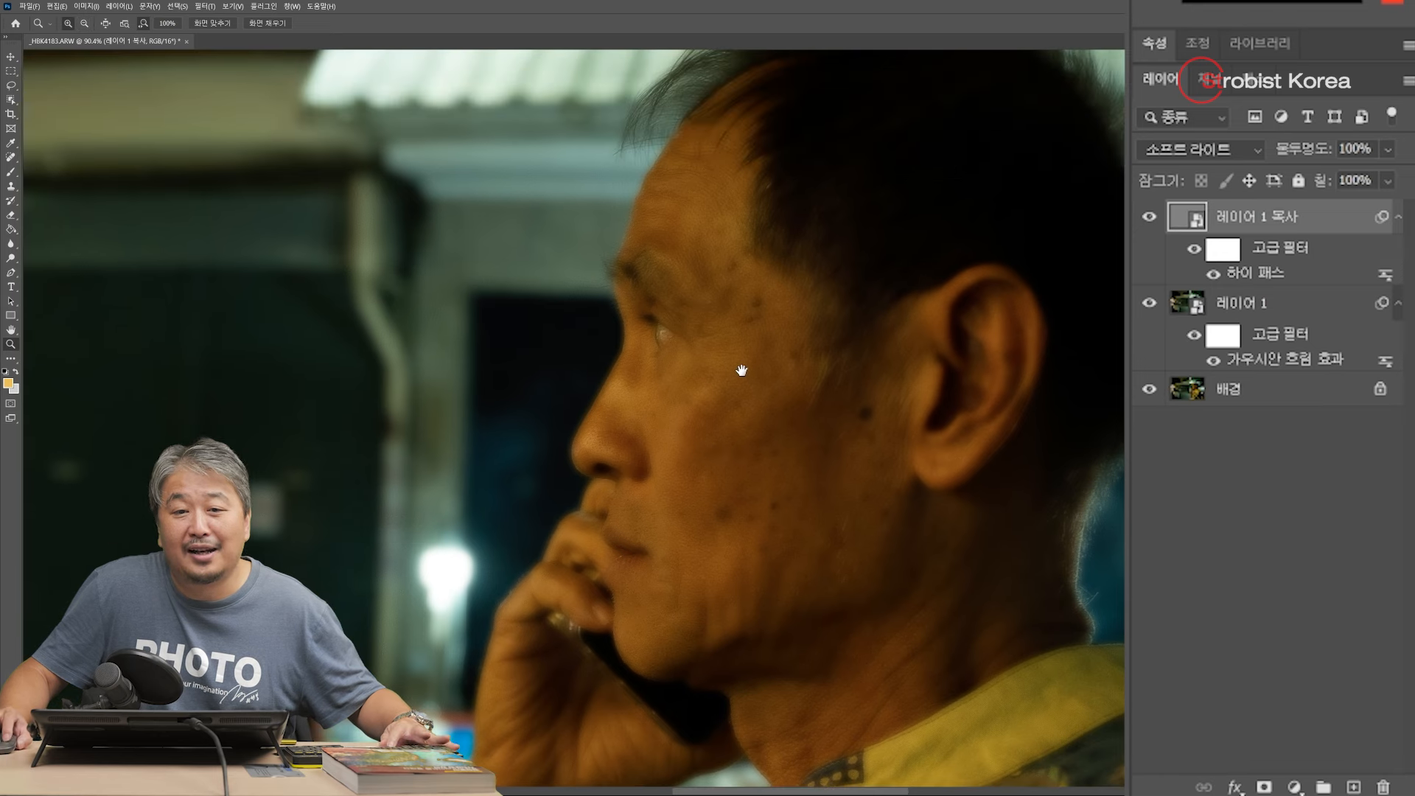
Step: Change the High Pass smart filter's radius on the upper layer copy to 6.0 pixels
{"action": "double_click", "coordinate": [1269, 279]}
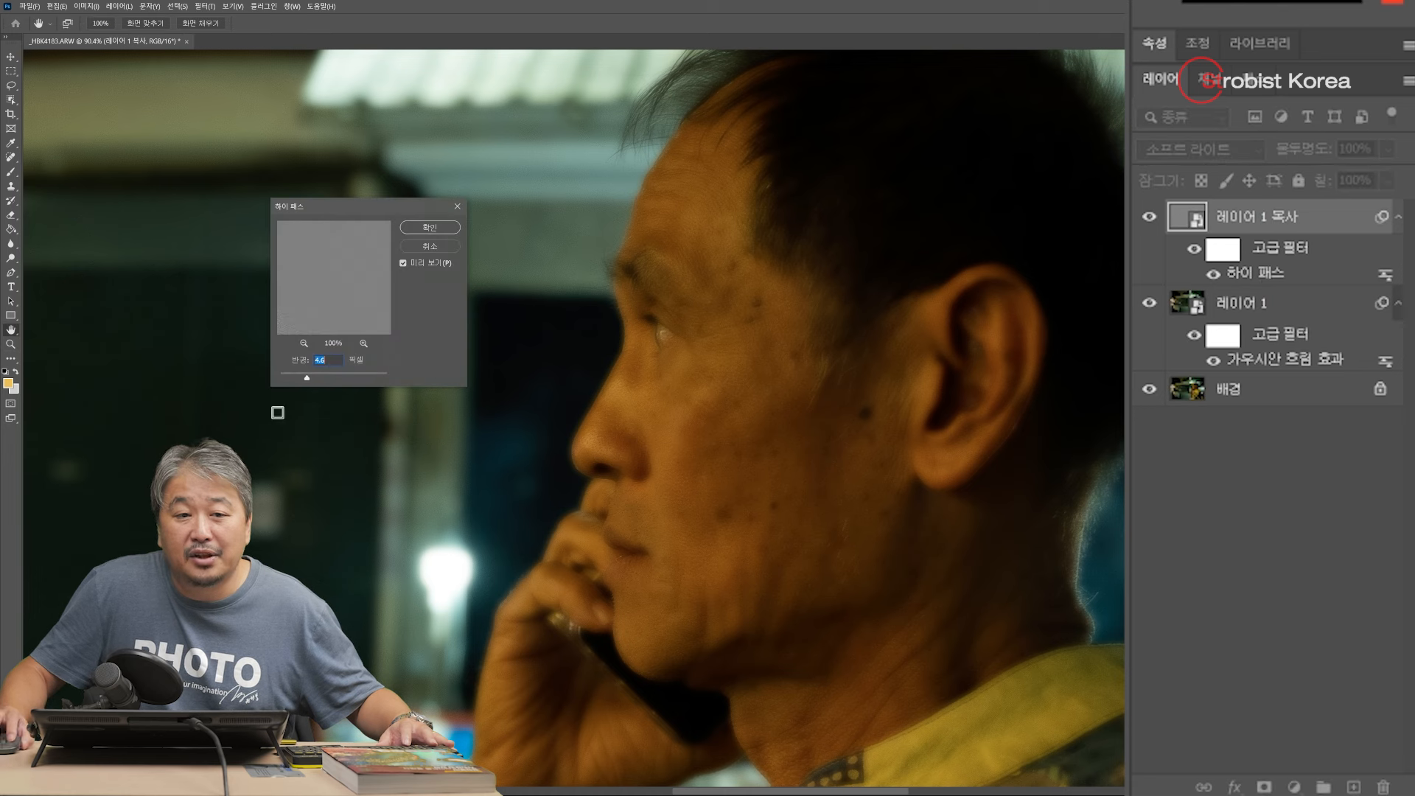
{"action": "left_click_drag", "start_coordinate": [307, 377], "coordinate": [295, 379]}
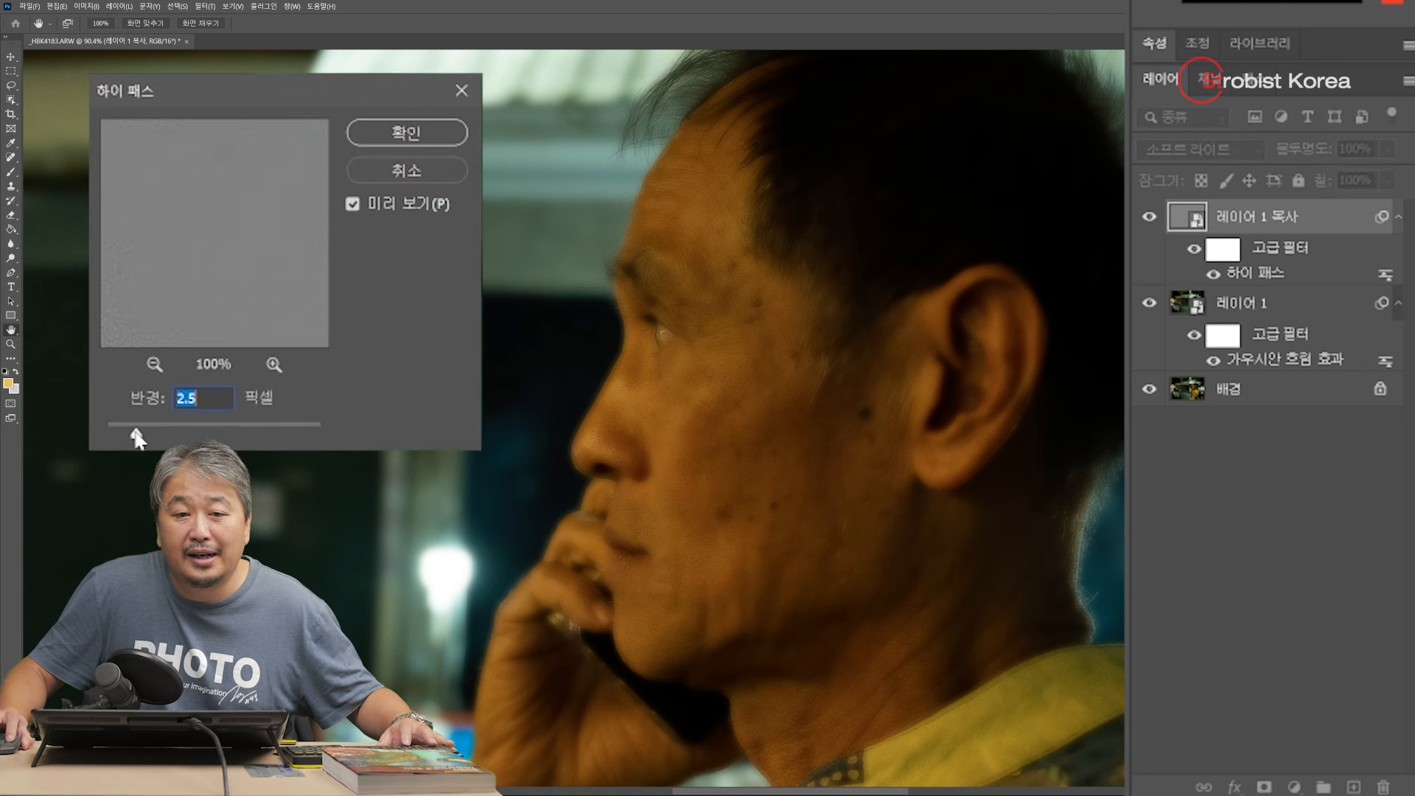
{"action": "mouse_move", "coordinate": [138, 437]}
{"action": "left_mouse_down"}
{"action": "mouse_move", "coordinate": [273, 436]}
{"action": "mouse_move", "coordinate": [129, 433]}
{"action": "mouse_move", "coordinate": [148, 435]}
{"action": "left_mouse_up"}
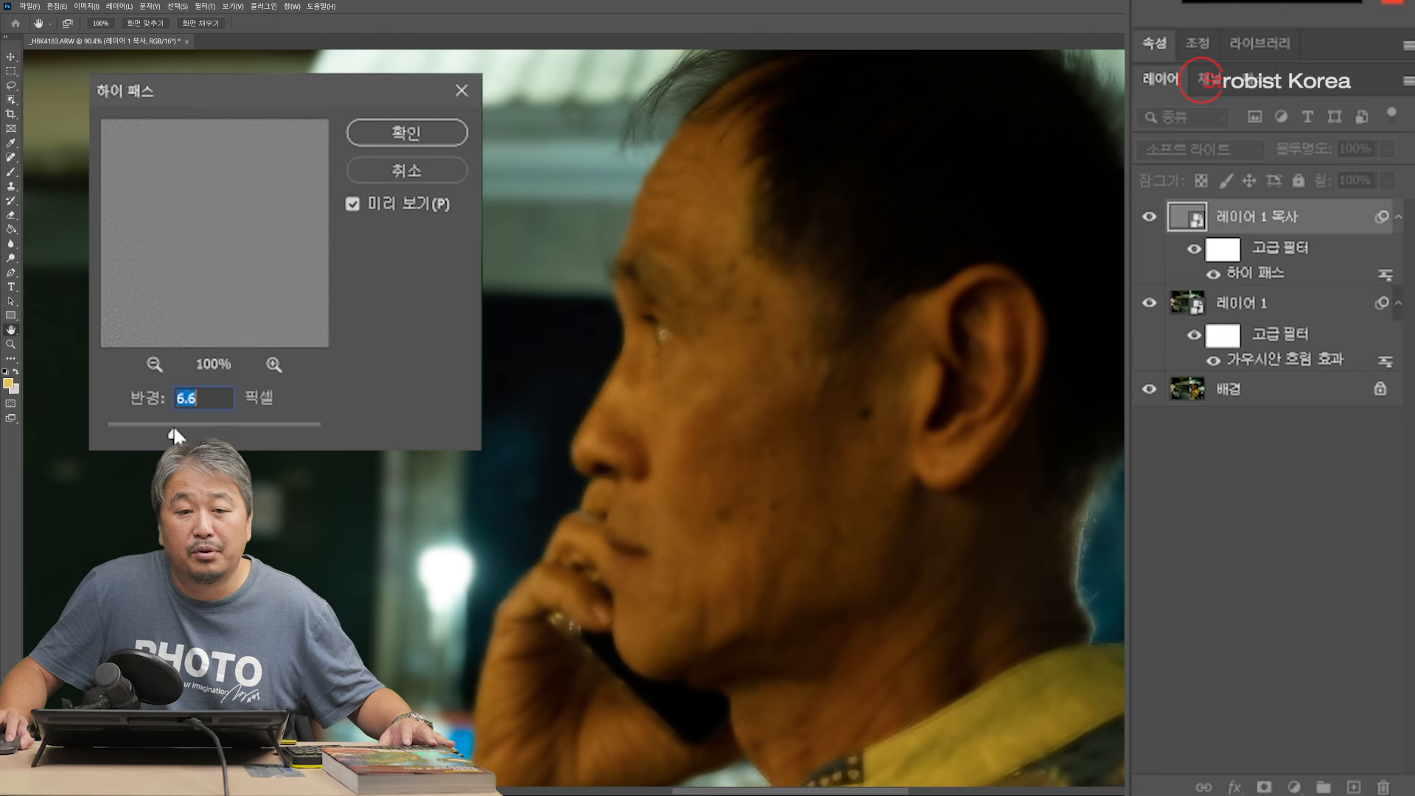
{"action": "left_click_drag", "start_coordinate": [175, 432], "coordinate": [172, 433]}
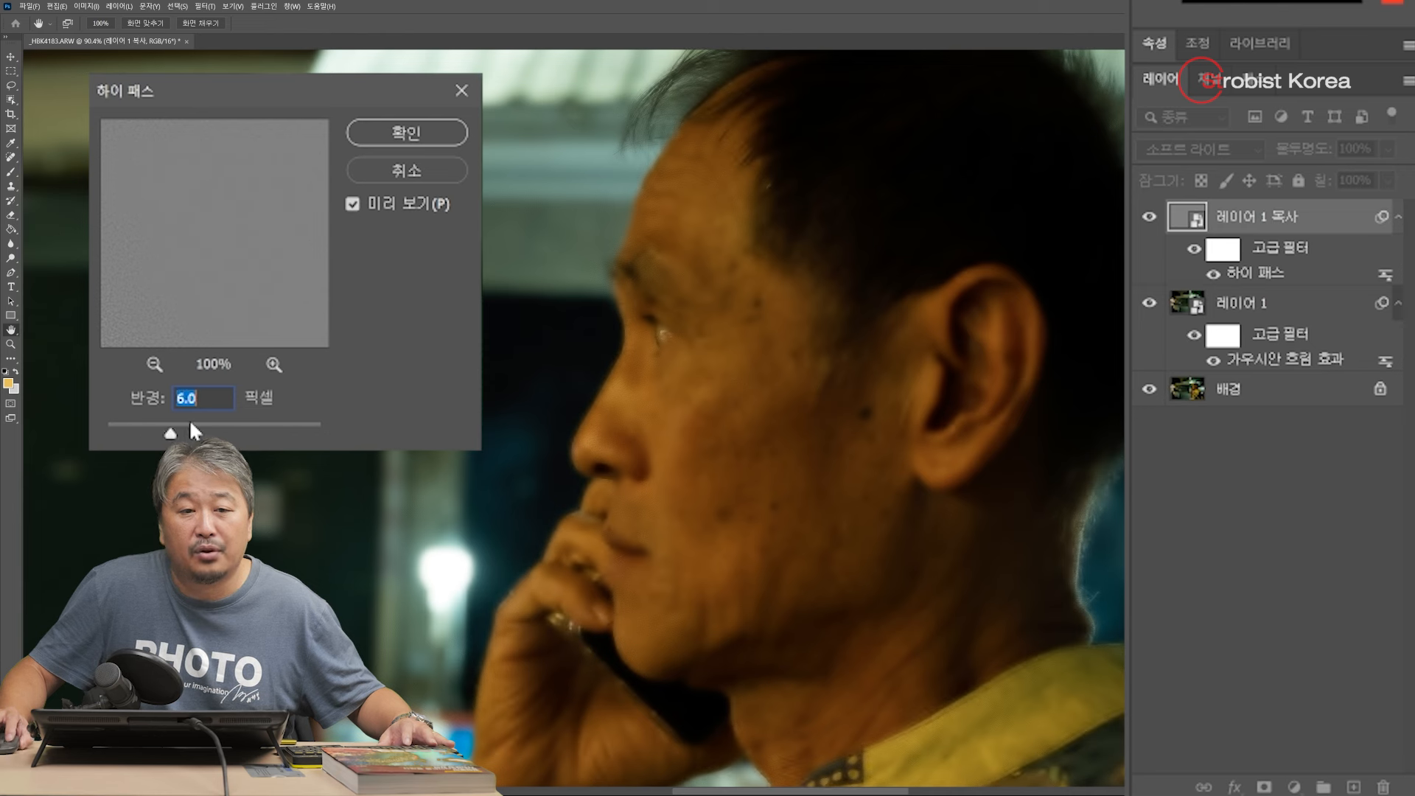
{"action": "left_click", "coordinate": [431, 234]}
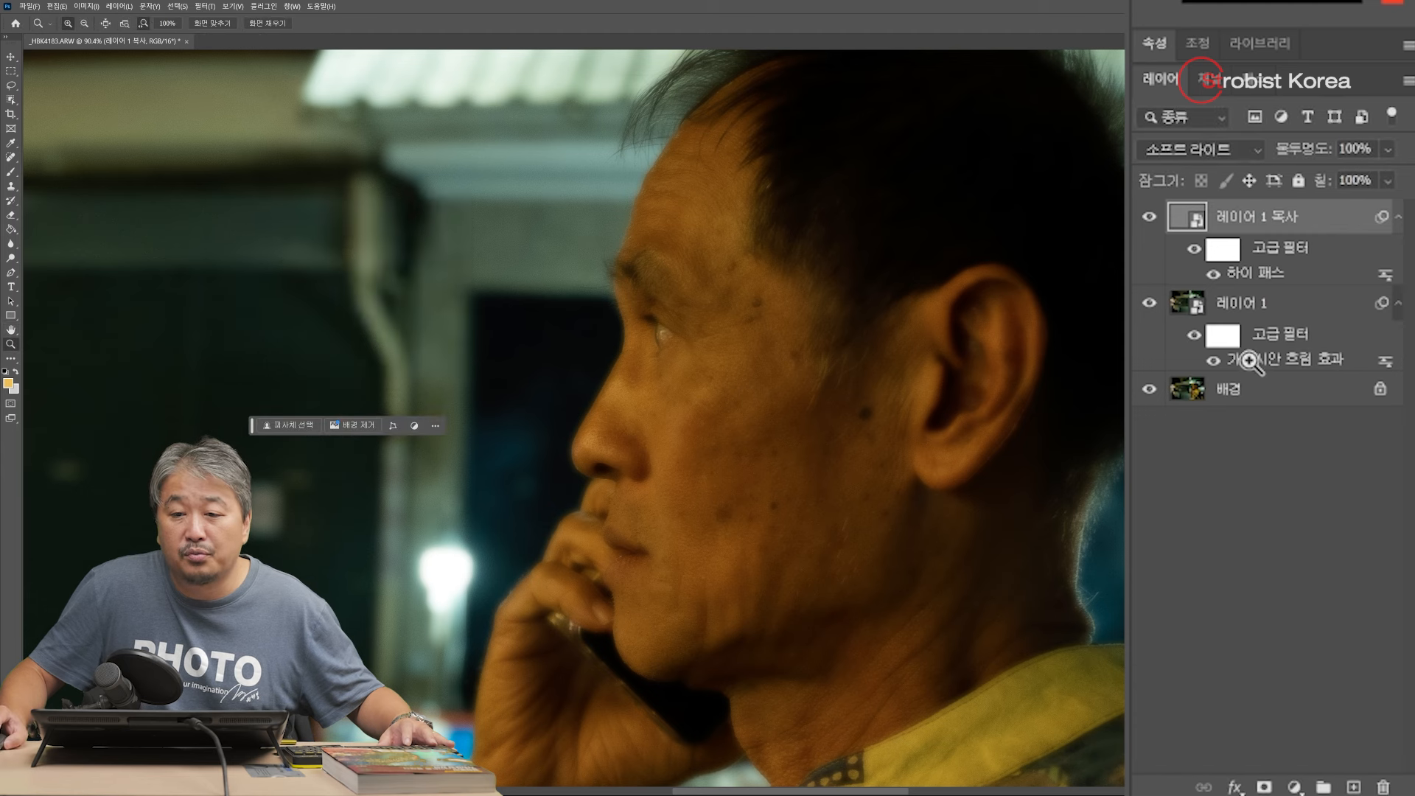
Step: Adjust the Gaussian Blur smart filter on the lower smart object layer to a radius of about 7.6 pixels
{"action": "left_click", "coordinate": [1297, 365]}
{"action": "double_click", "coordinate": [1297, 364]}
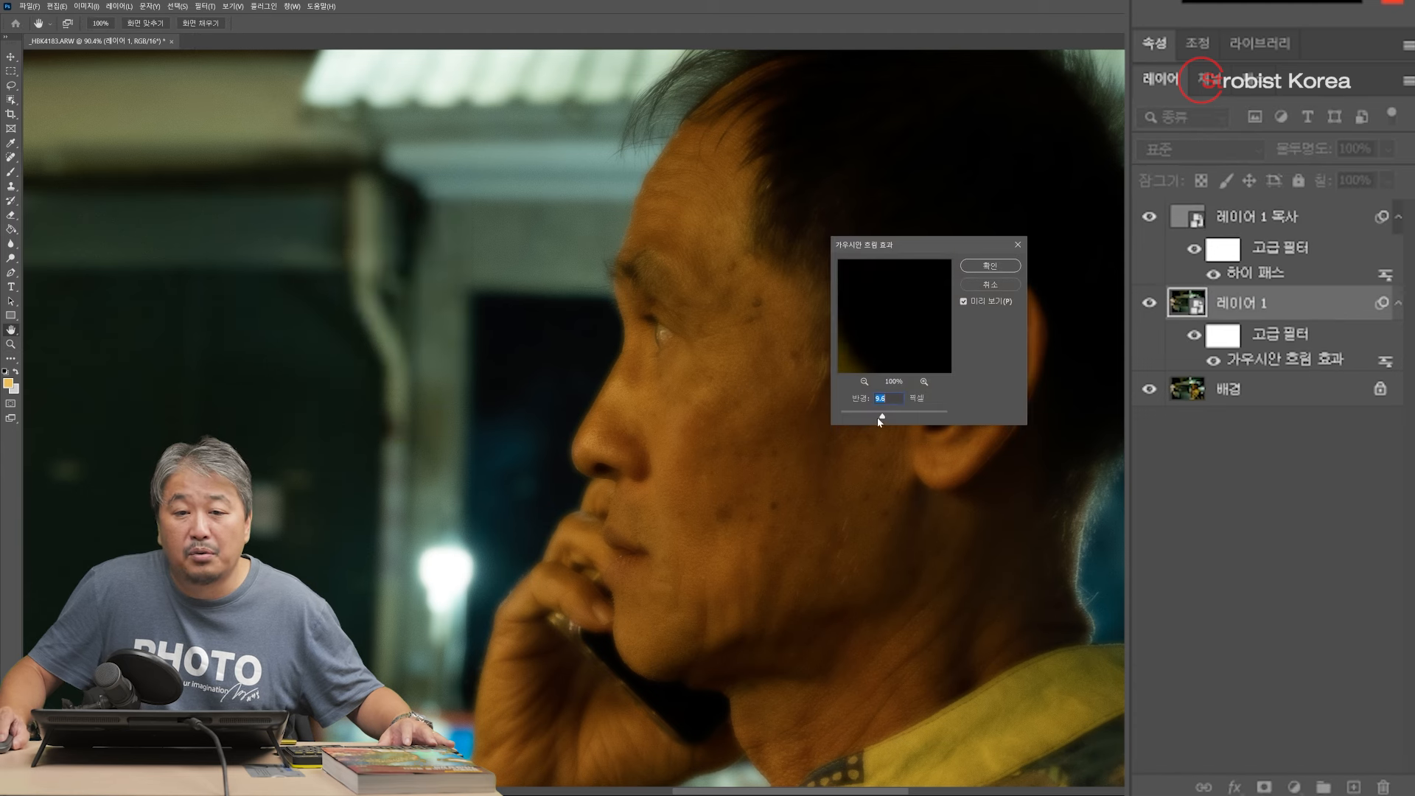
{"action": "left_click_drag", "start_coordinate": [895, 418], "coordinate": [869, 417]}
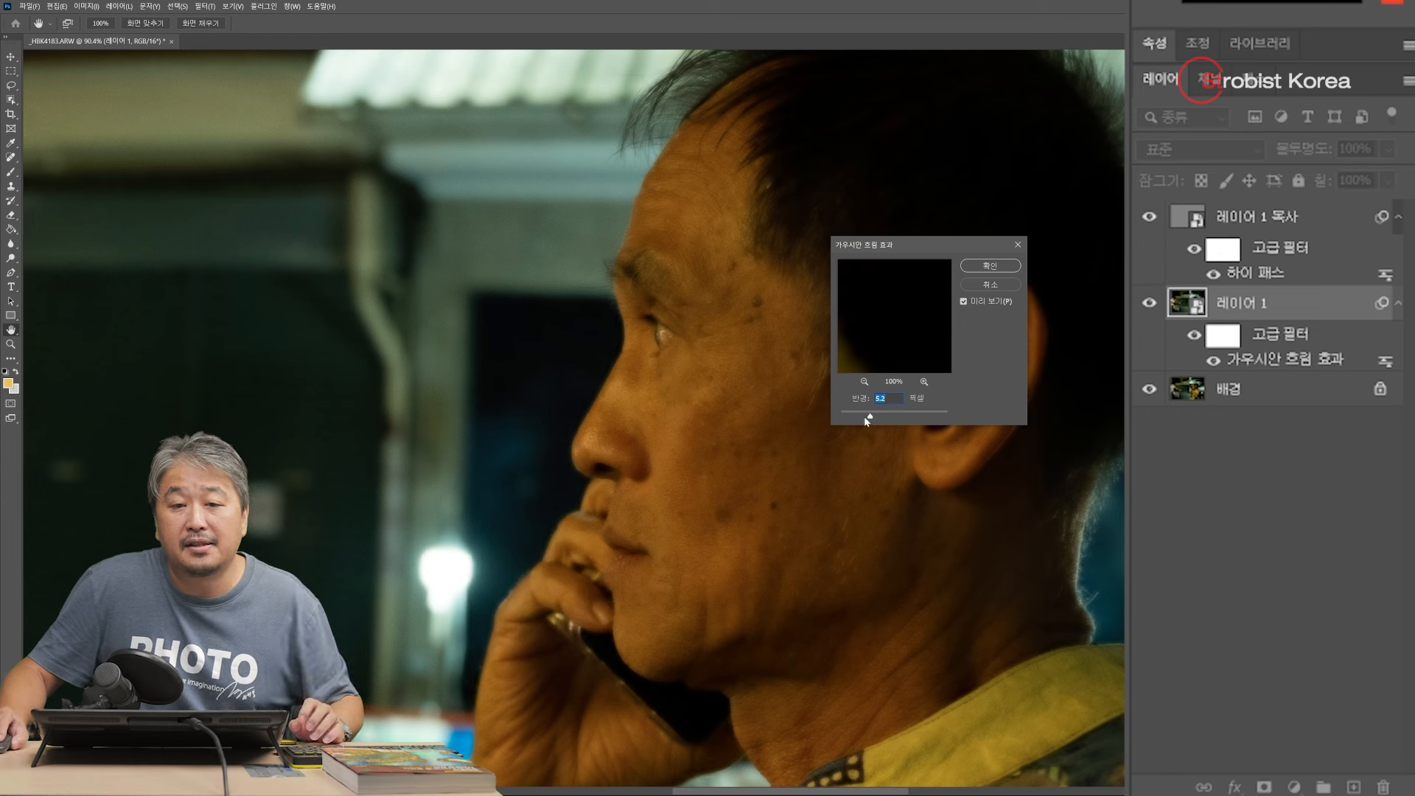
{"action": "left_click_drag", "start_coordinate": [870, 417], "coordinate": [884, 417]}
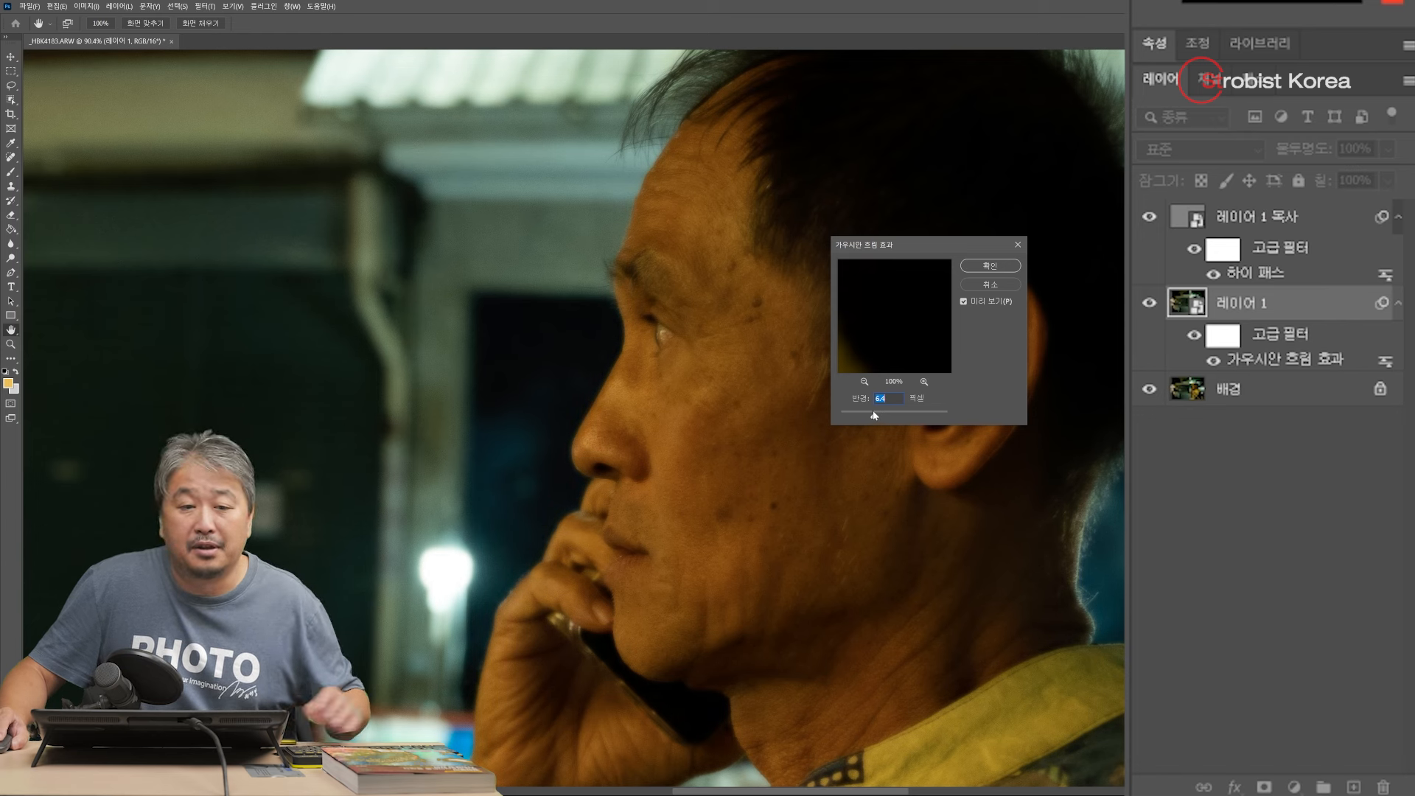
{"action": "key", "text": "alt"}
{"action": "left_click", "coordinate": [583, 450], "text": "alt"}
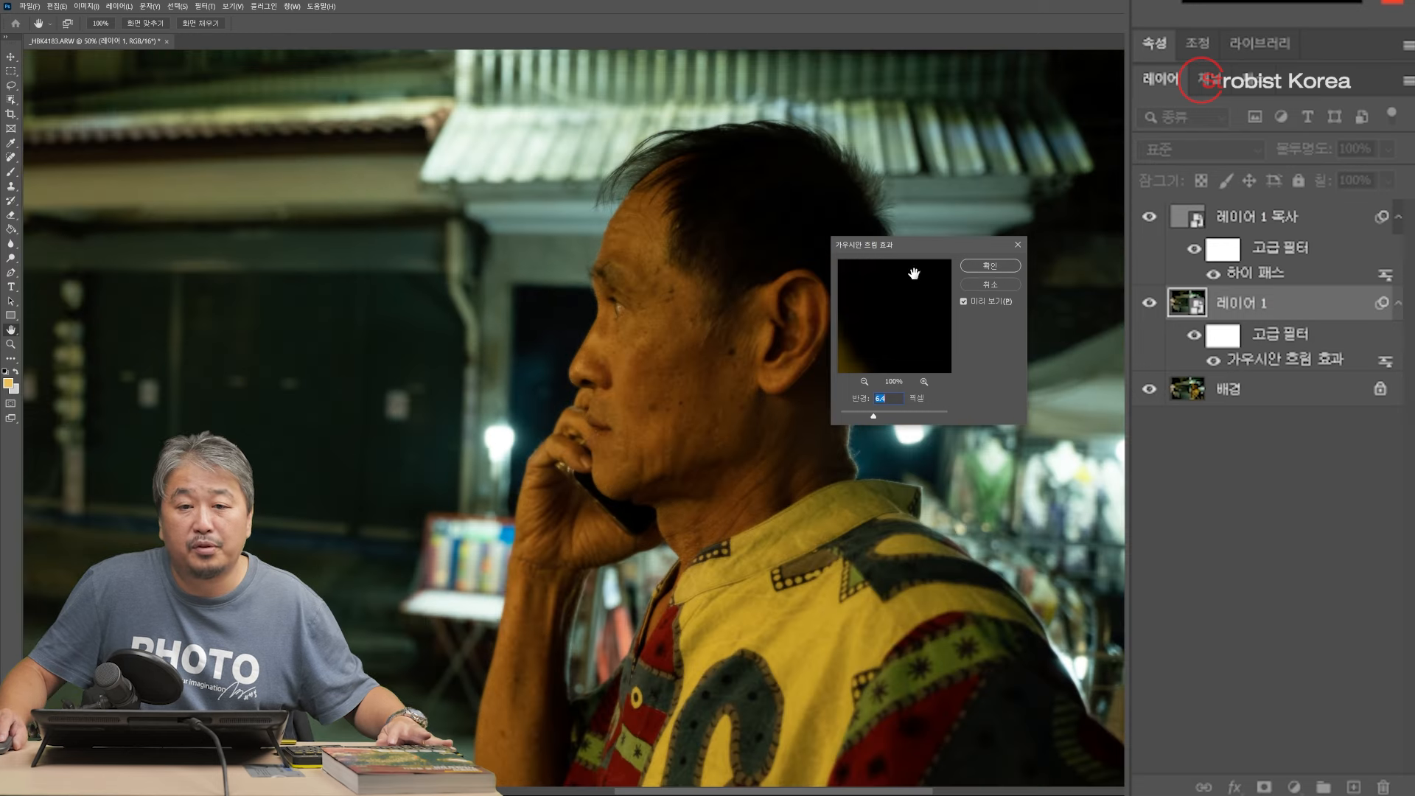
{"action": "left_click_drag", "start_coordinate": [918, 245], "coordinate": [1067, 378]}
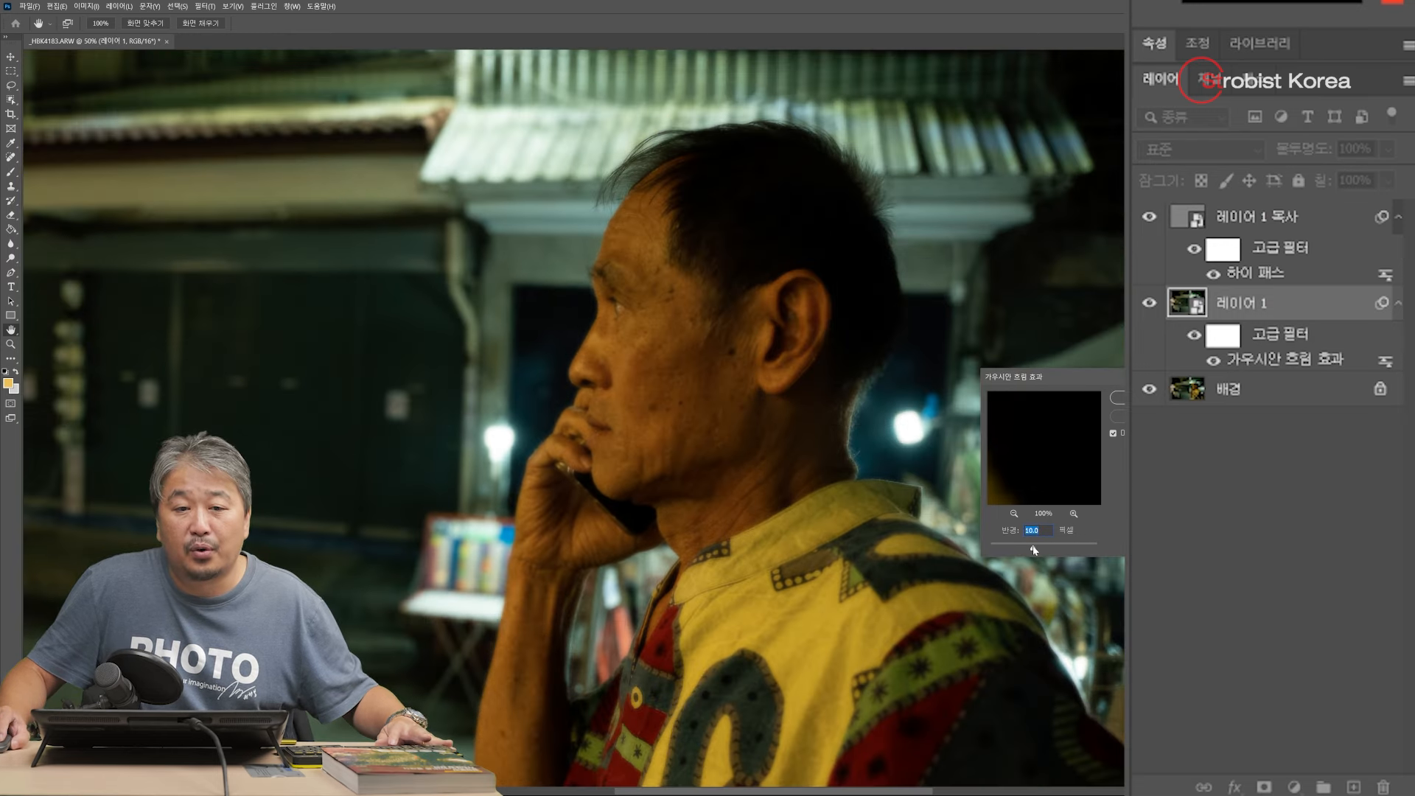
{"action": "left_click_drag", "start_coordinate": [1040, 549], "coordinate": [1026, 549]}
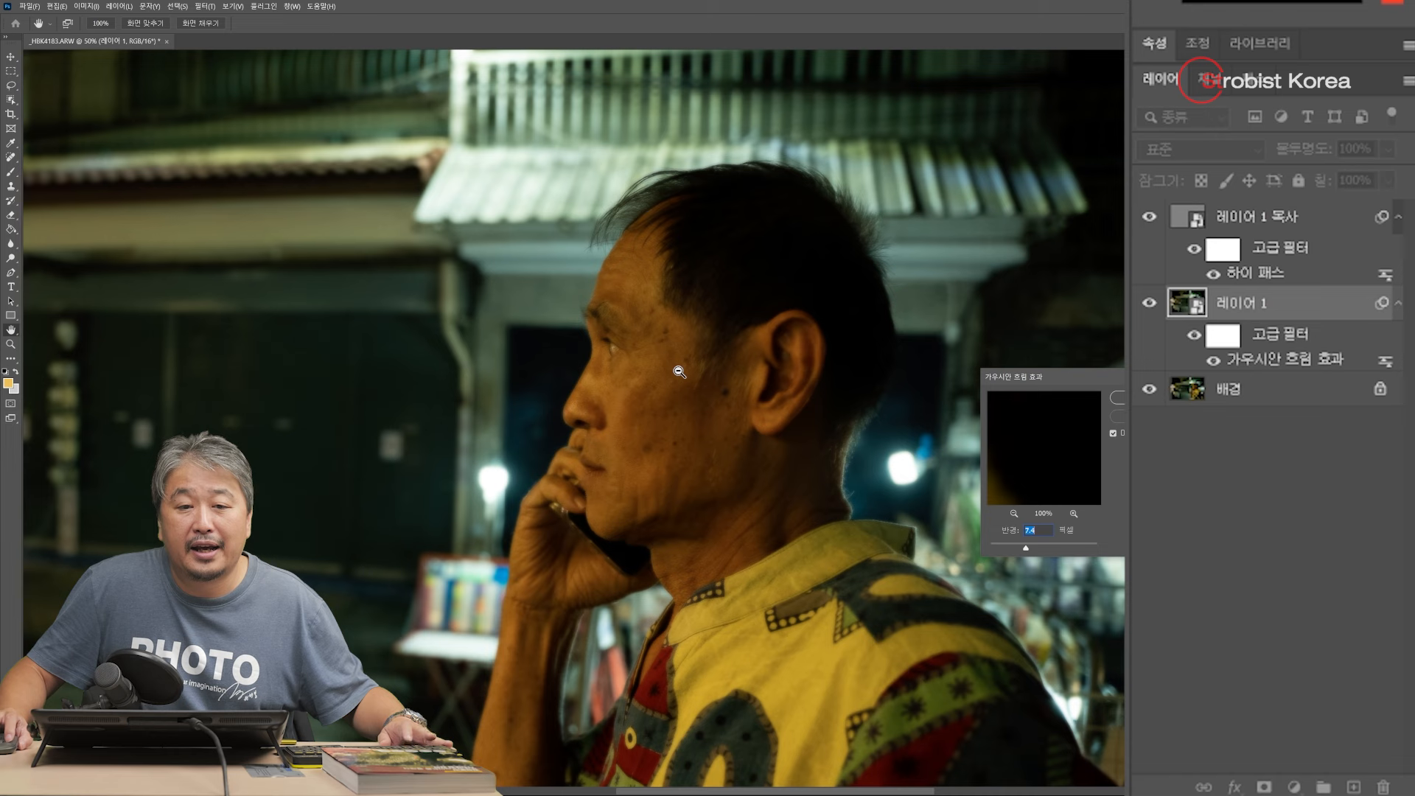
{"action": "left_click", "coordinate": [679, 371]}
{"action": "left_click", "coordinate": [675, 373], "text": "ctrl"}
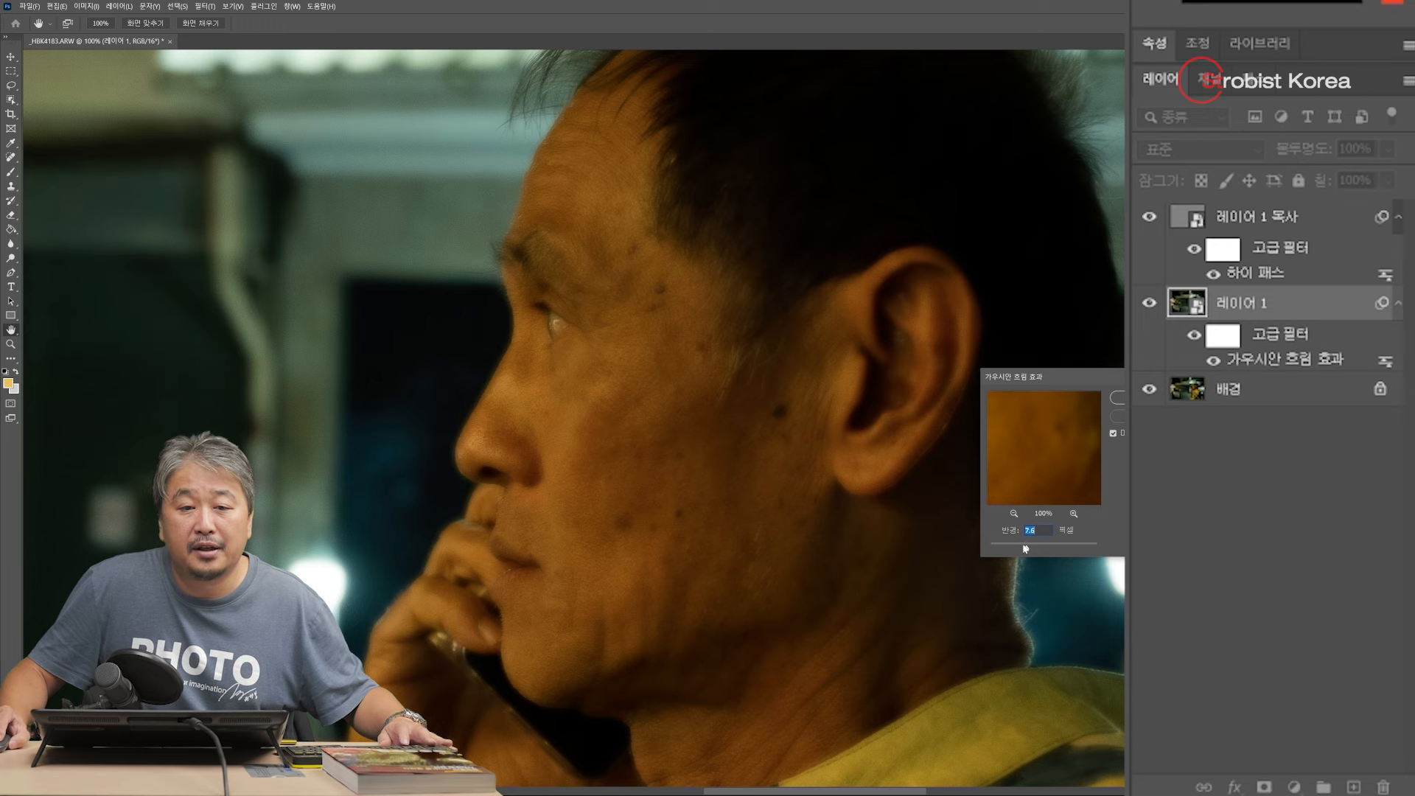
{"action": "key", "text": "Return"}
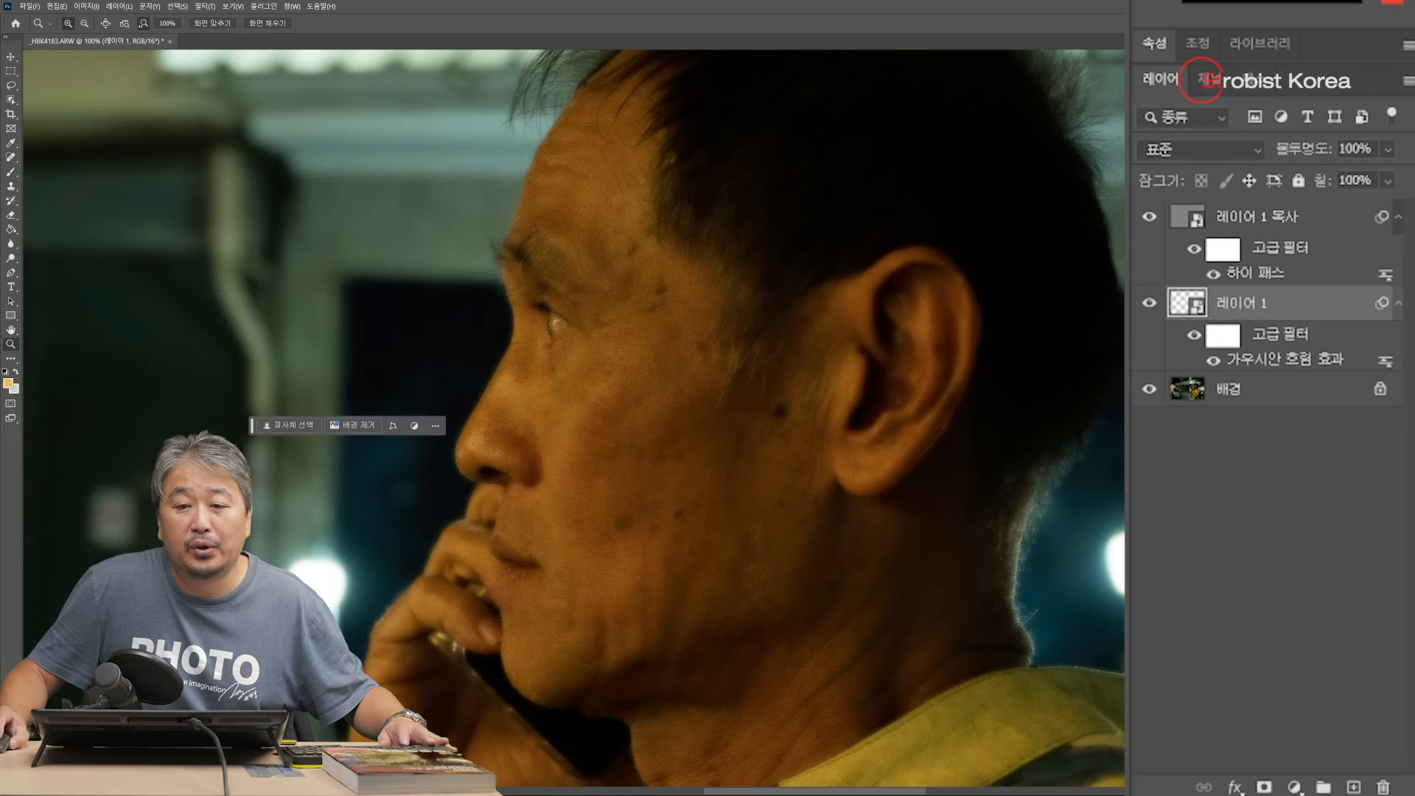
Step: Stamp all visible layers onto a new layer above the High Pass layer and add an empty layer on top
{"action": "left_click", "coordinate": [684, 435], "text": "alt"}
{"action": "left_click", "coordinate": [684, 436], "text": "alt"}
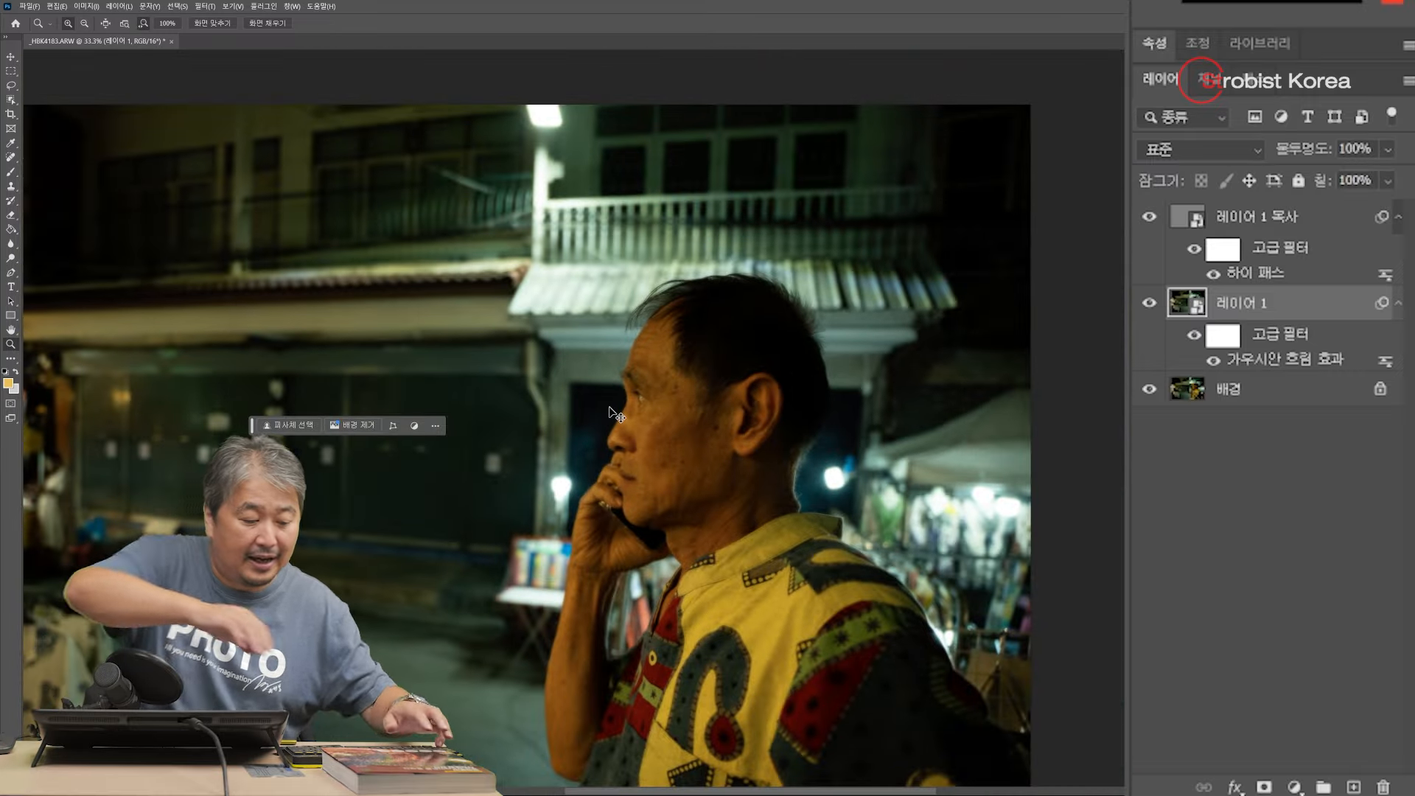
{"action": "key", "text": "ctrl+0"}
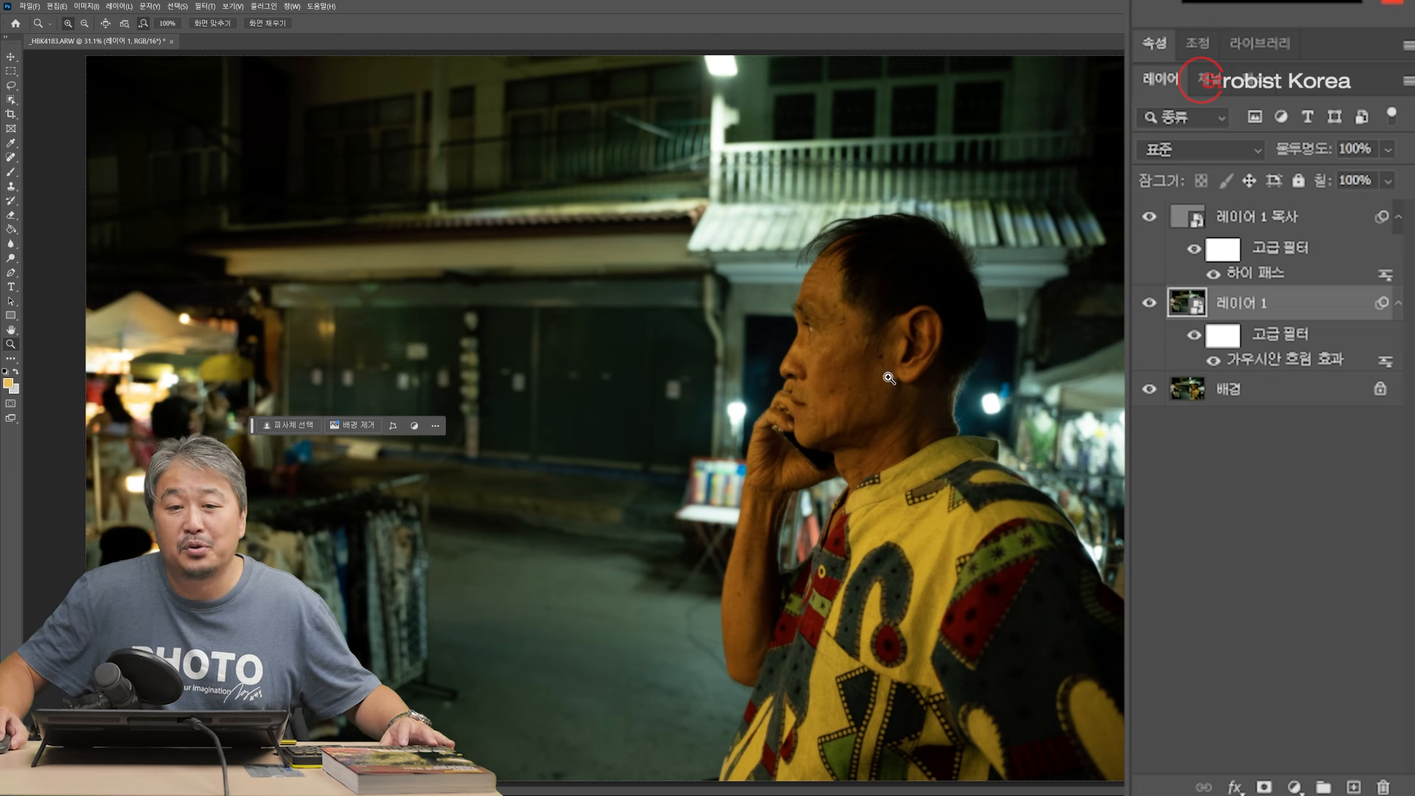
{"action": "left_click", "coordinate": [1306, 217]}
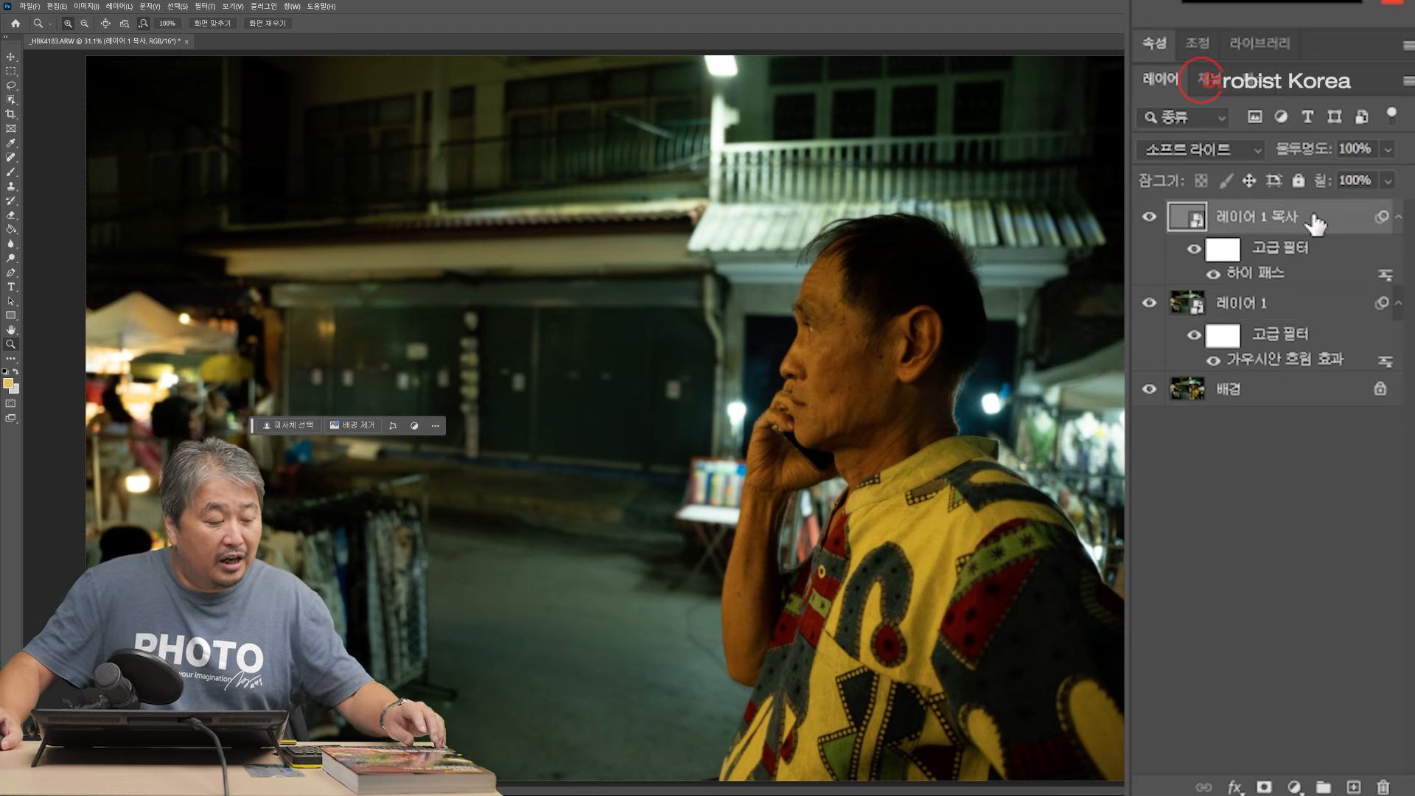
{"action": "key", "text": "ctrl+alt+shift+e"}
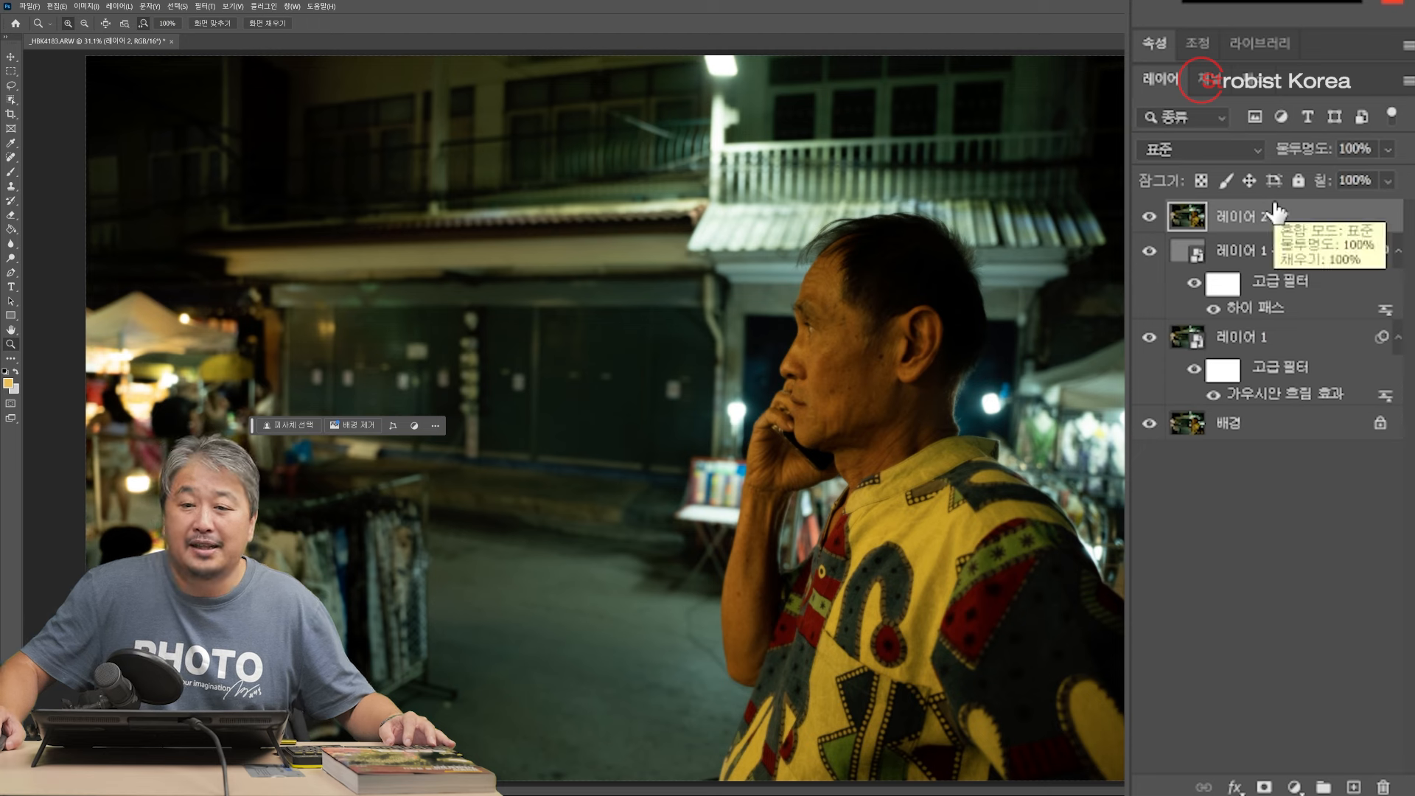
{"action": "left_click", "coordinate": [1354, 786]}
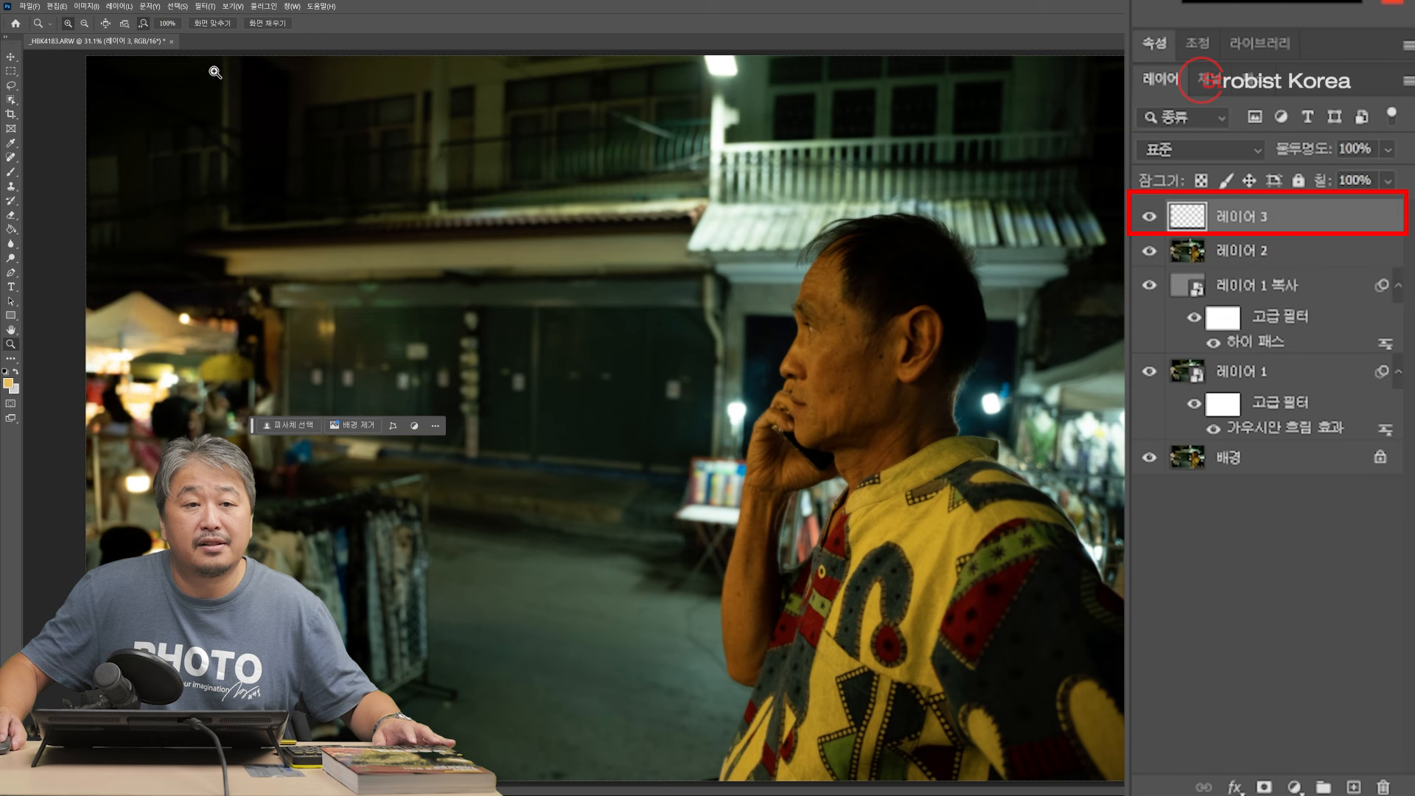
Step: Set the background color to a neutral gray with 50% brightness and fill the empty top layer with it
{"action": "key", "text": "i"}
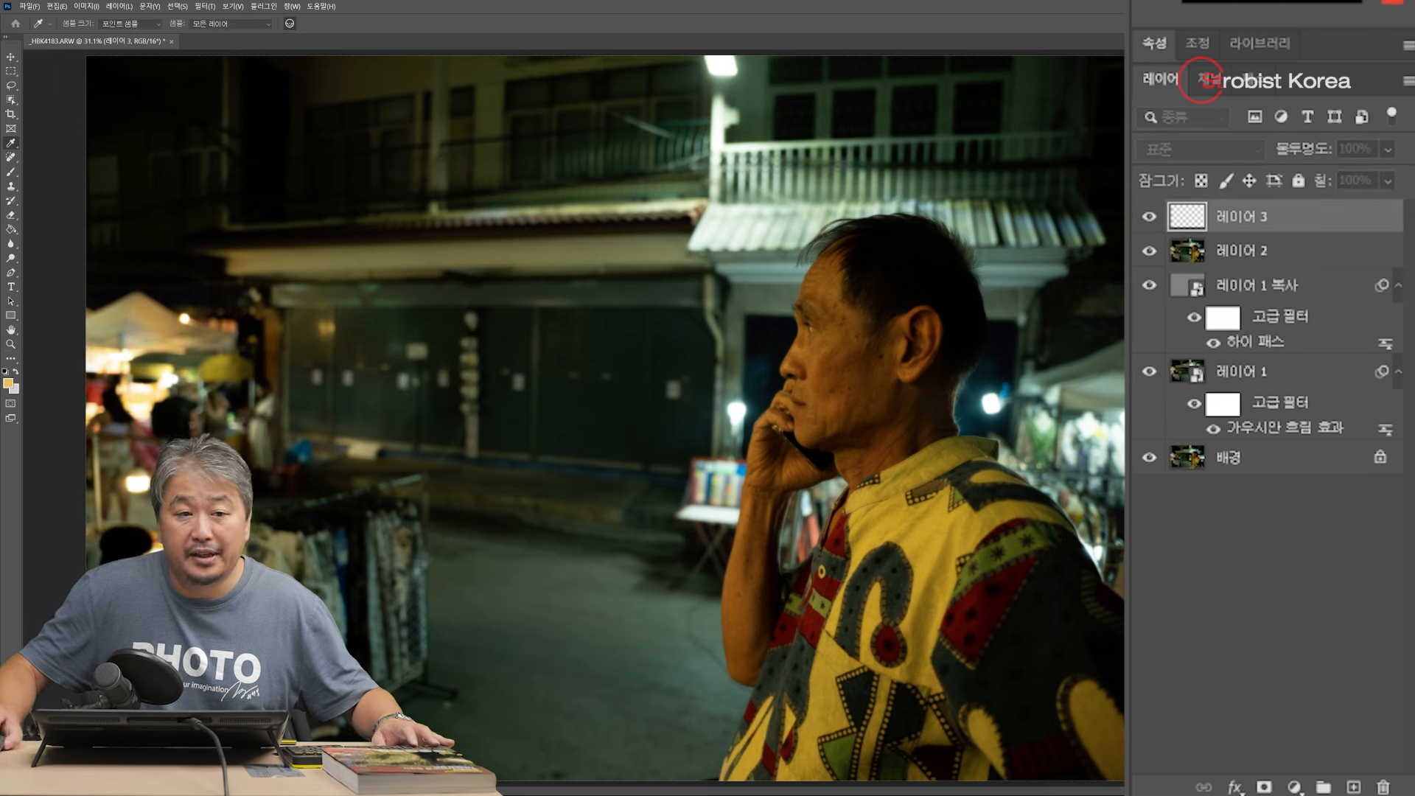
{"action": "left_click", "coordinate": [13, 388]}
{"action": "left_click_drag", "start_coordinate": [161, 50], "coordinate": [436, 171]}
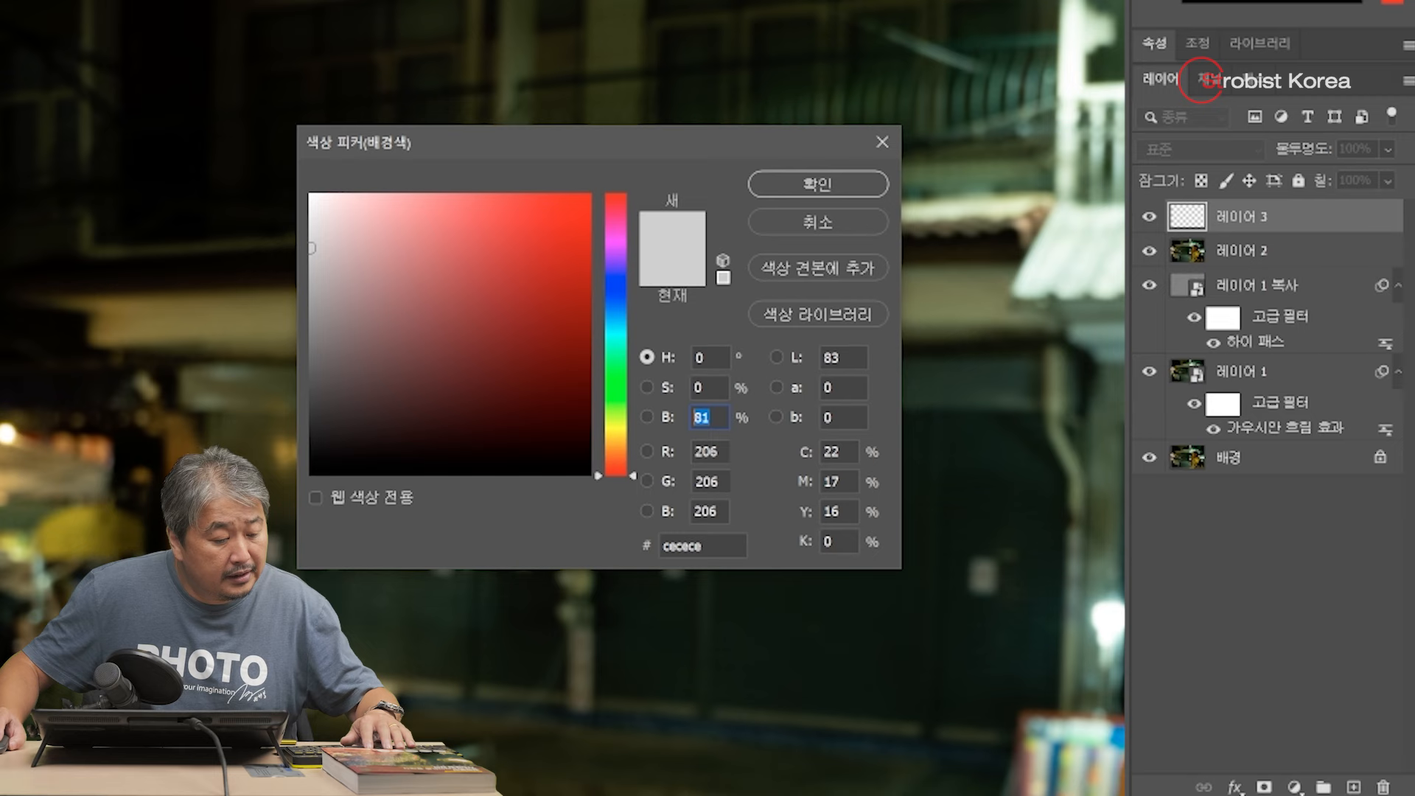
{"action": "type", "text": "50"}
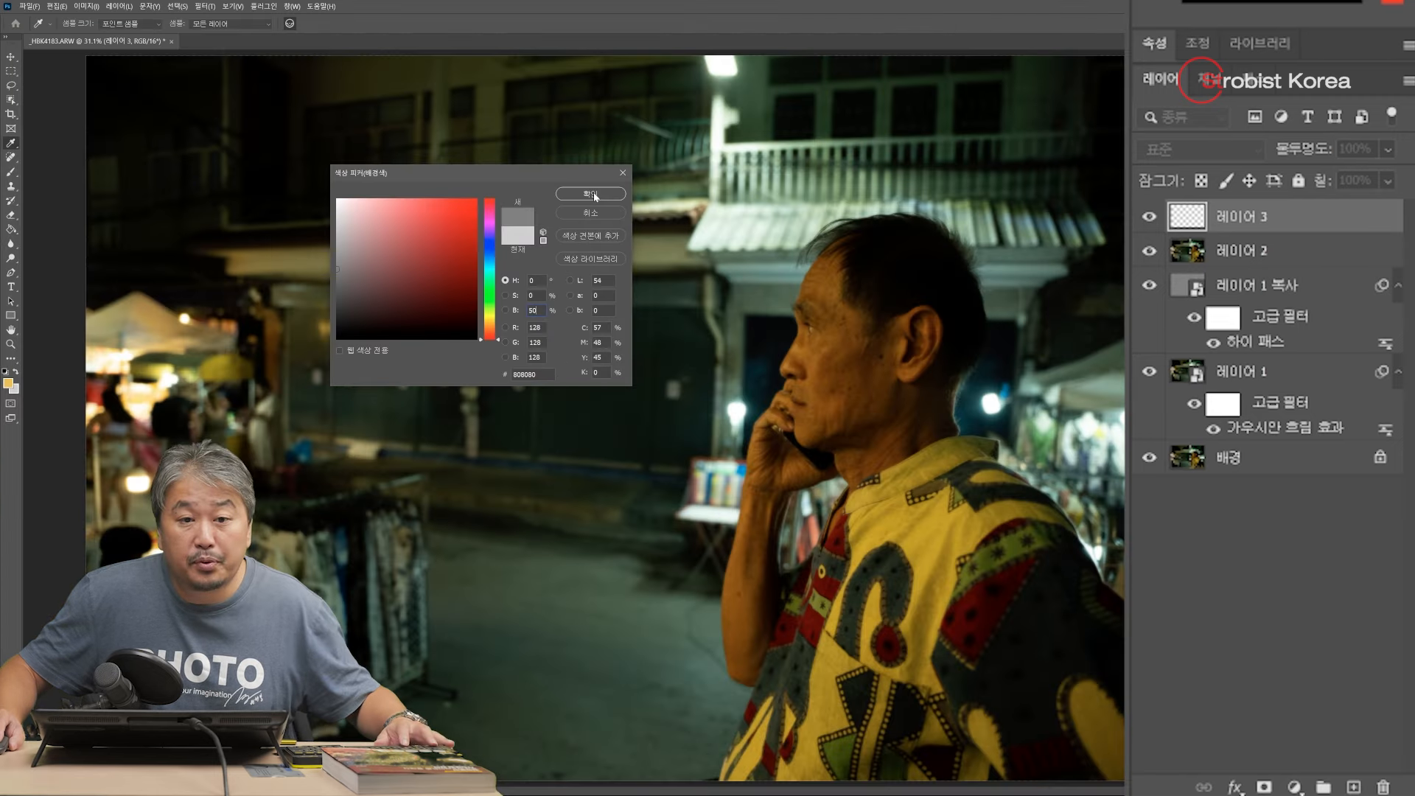
{"action": "left_click", "coordinate": [819, 184]}
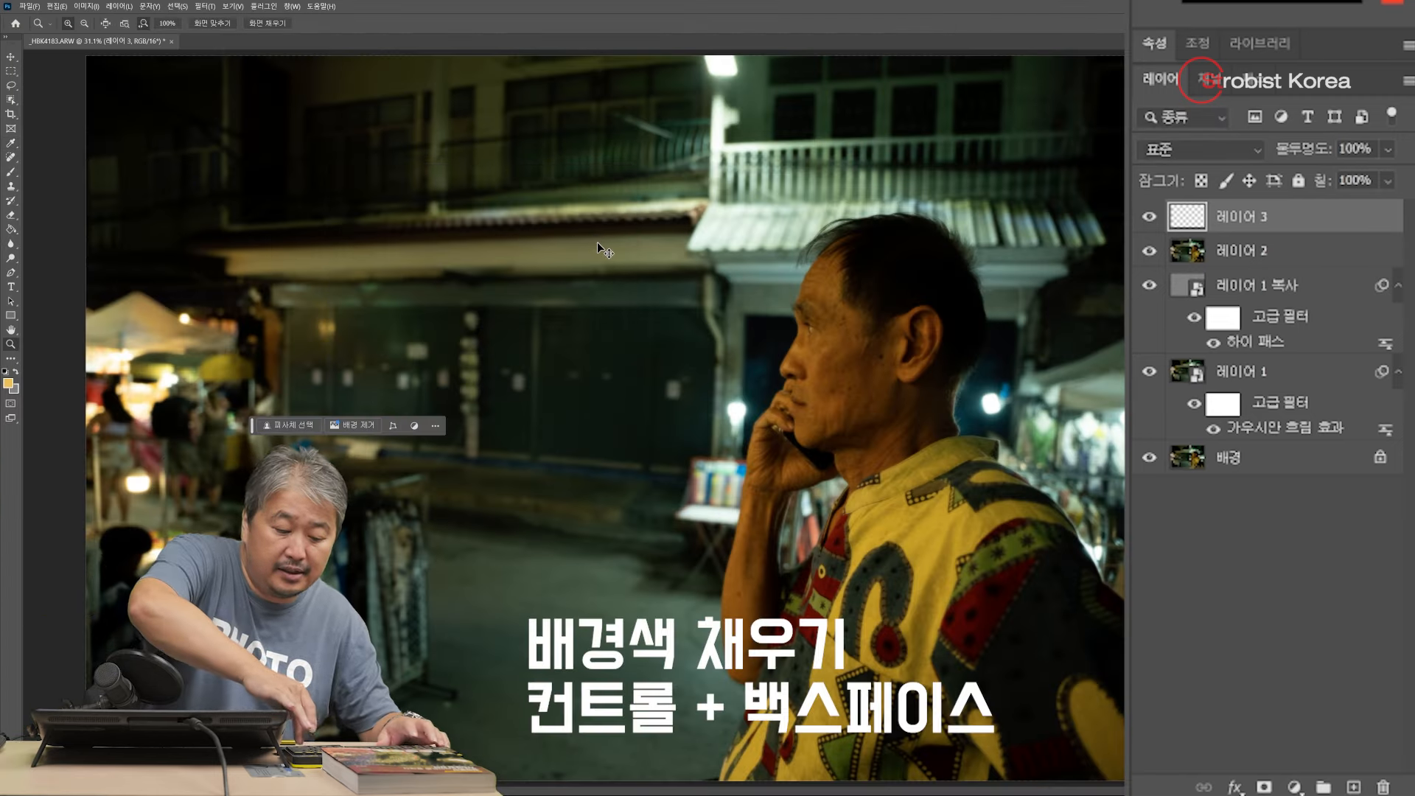
{"action": "key", "text": "ctrl+BackSpace"}
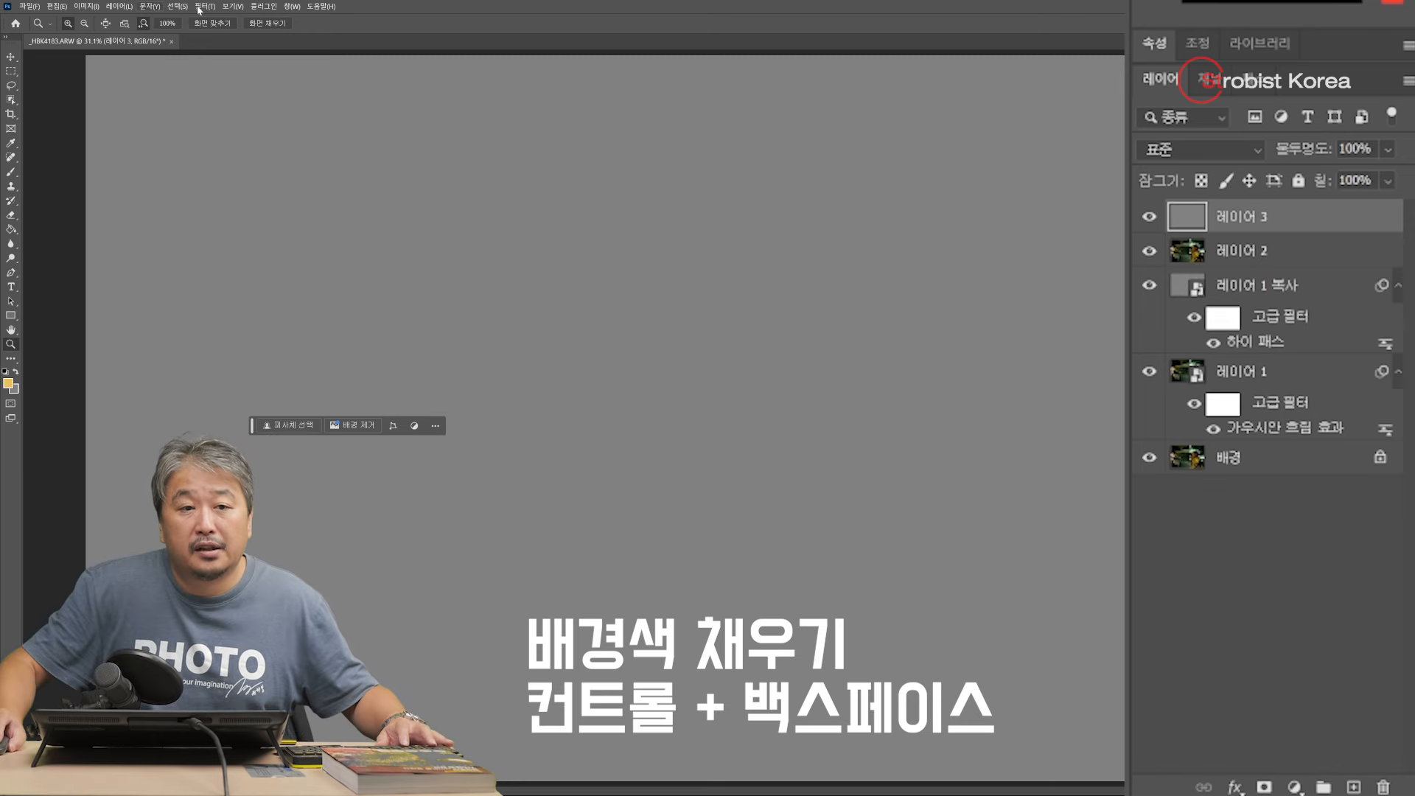
Step: Add 39.17% monochromatic noise with Gaussian distribution to the gray layer and set its blend mode to Overlay
{"action": "left_click", "coordinate": [206, 7]}
{"action": "mouse_move", "coordinate": [221, 146]}
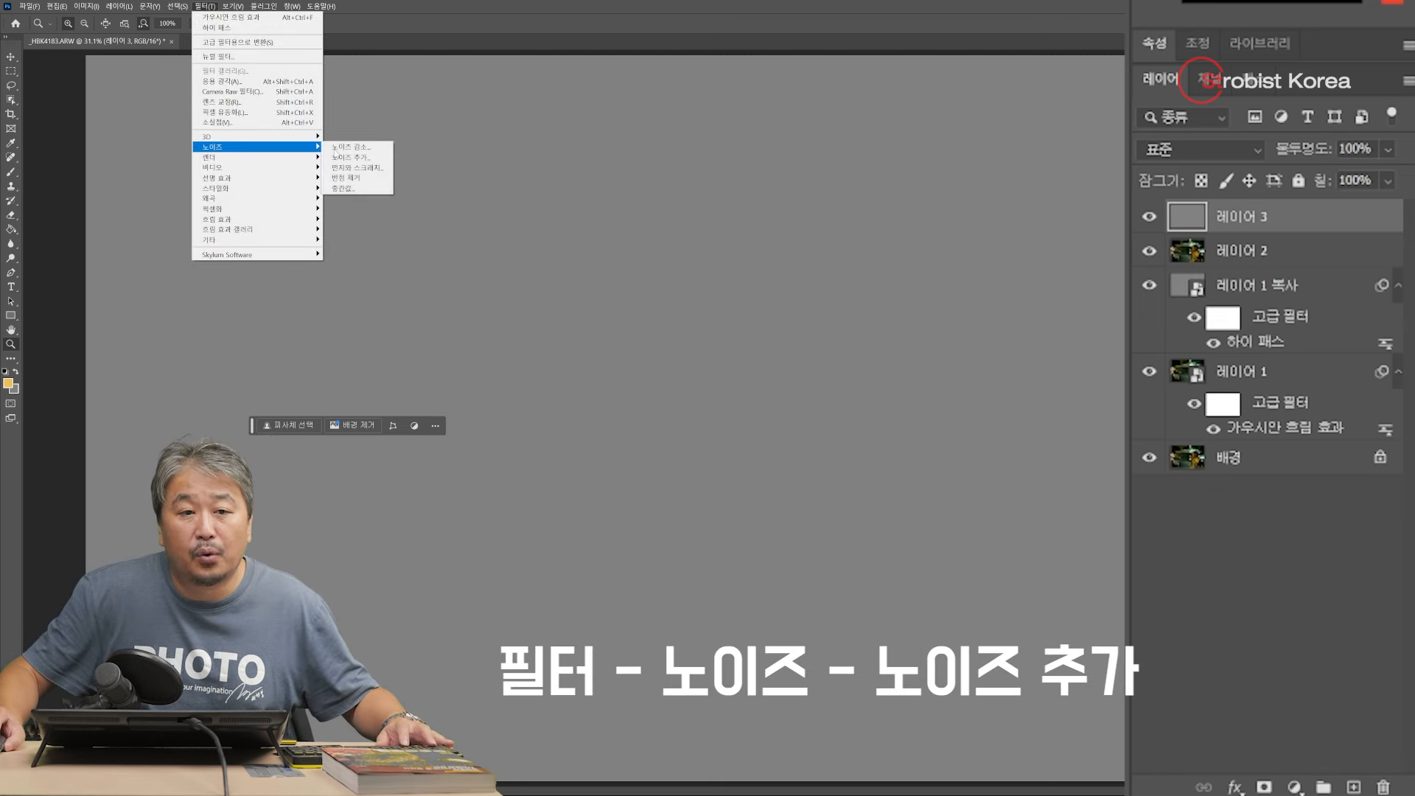
{"action": "left_click", "coordinate": [357, 158]}
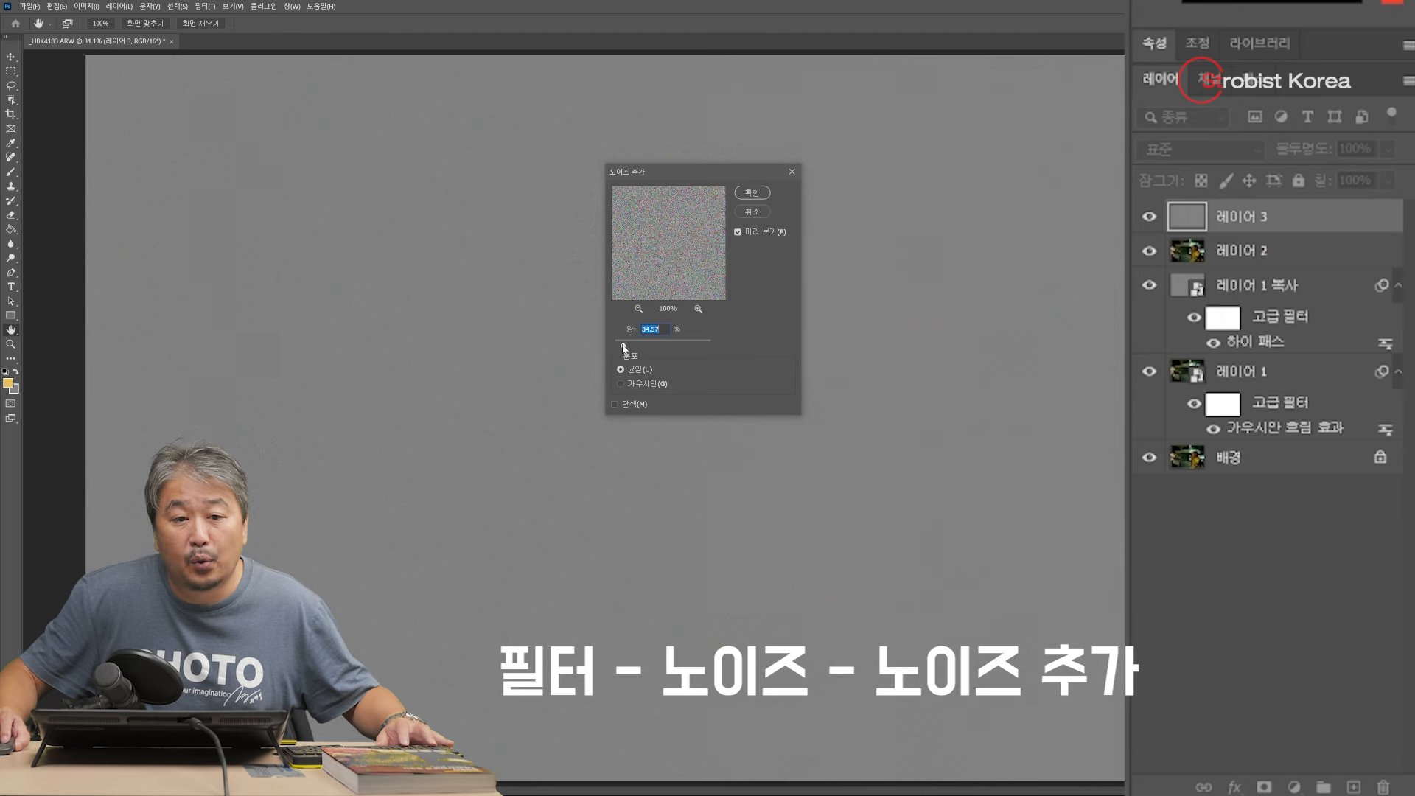
{"action": "left_click_drag", "start_coordinate": [623, 348], "coordinate": [623, 348]}
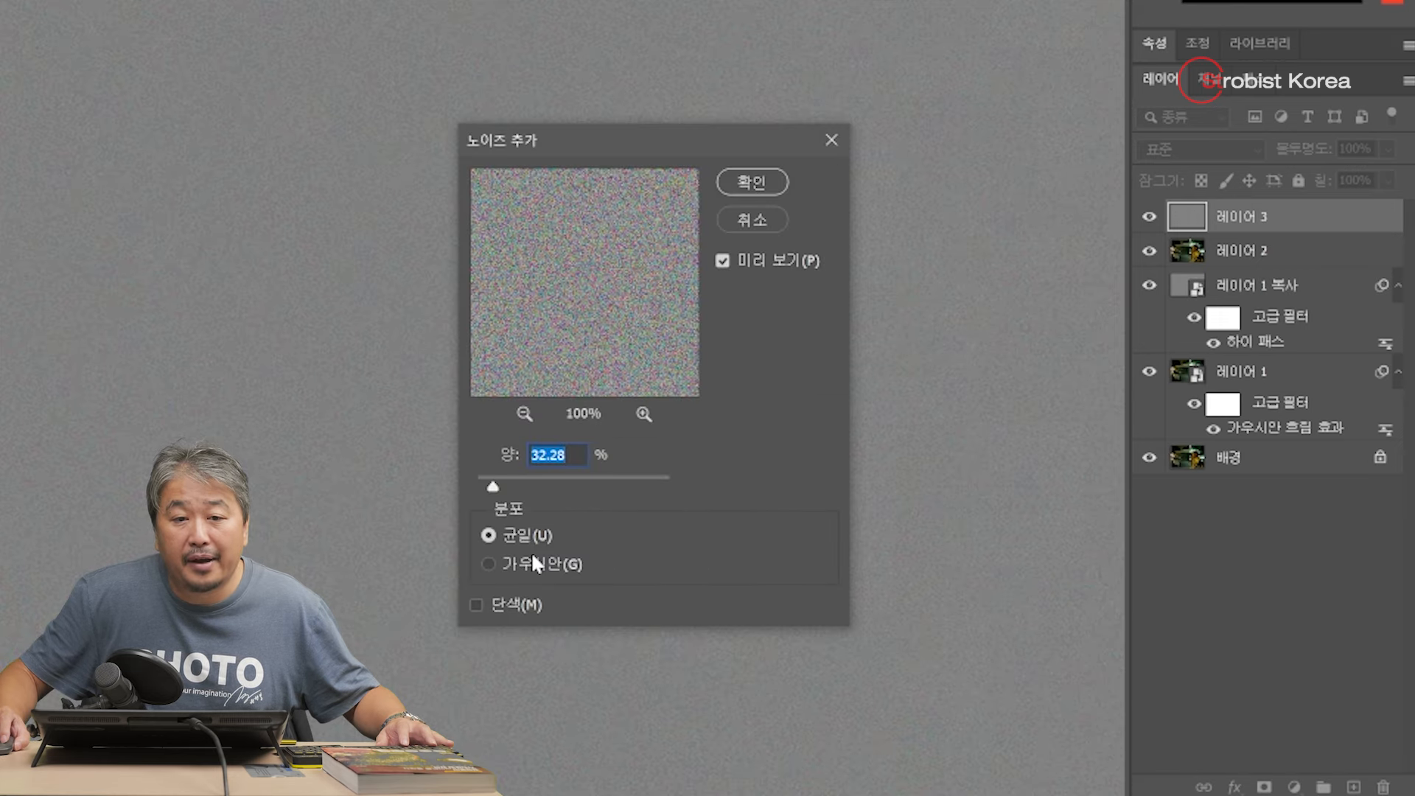
{"action": "left_click", "coordinate": [533, 558]}
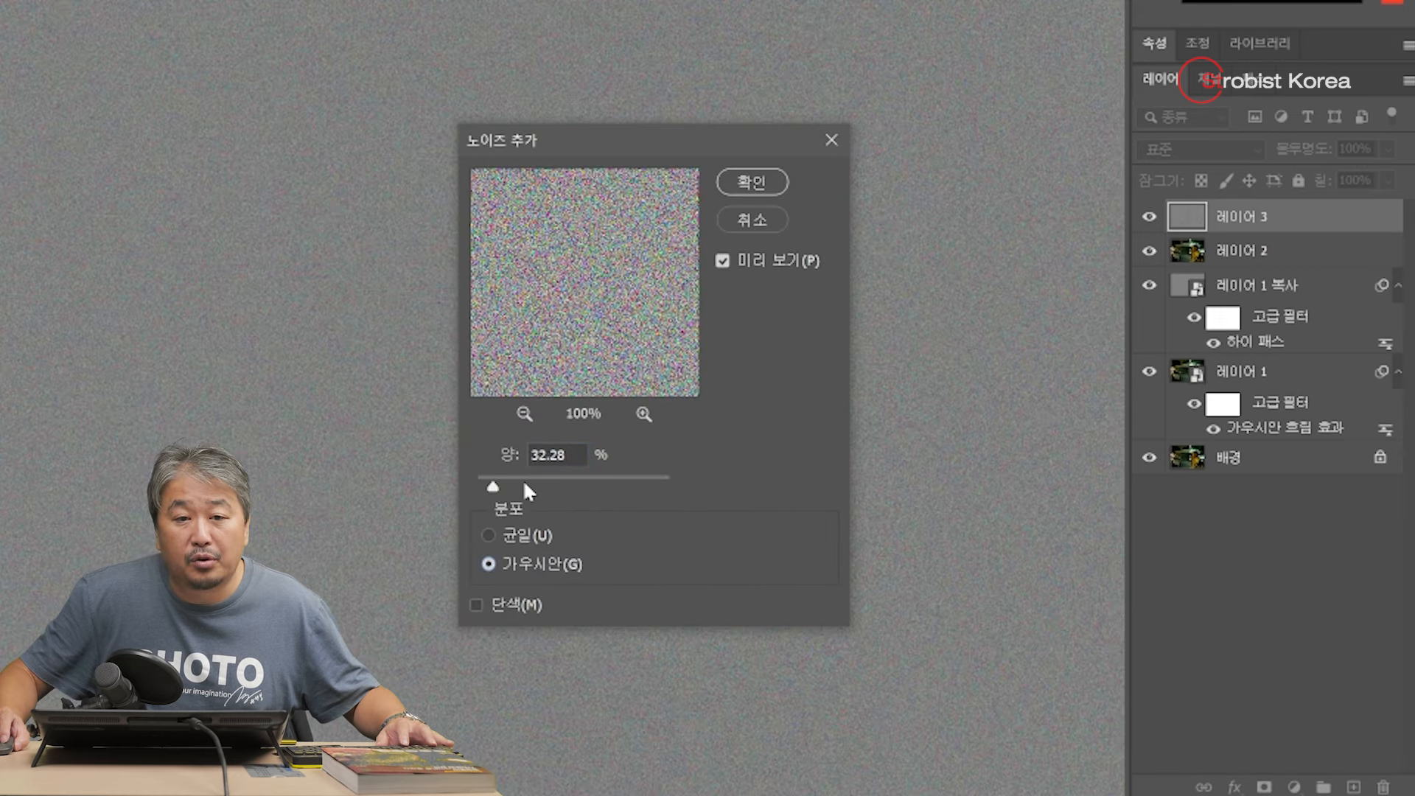
{"action": "left_click_drag", "start_coordinate": [507, 495], "coordinate": [511, 495]}
{"action": "left_click", "coordinate": [510, 602]}
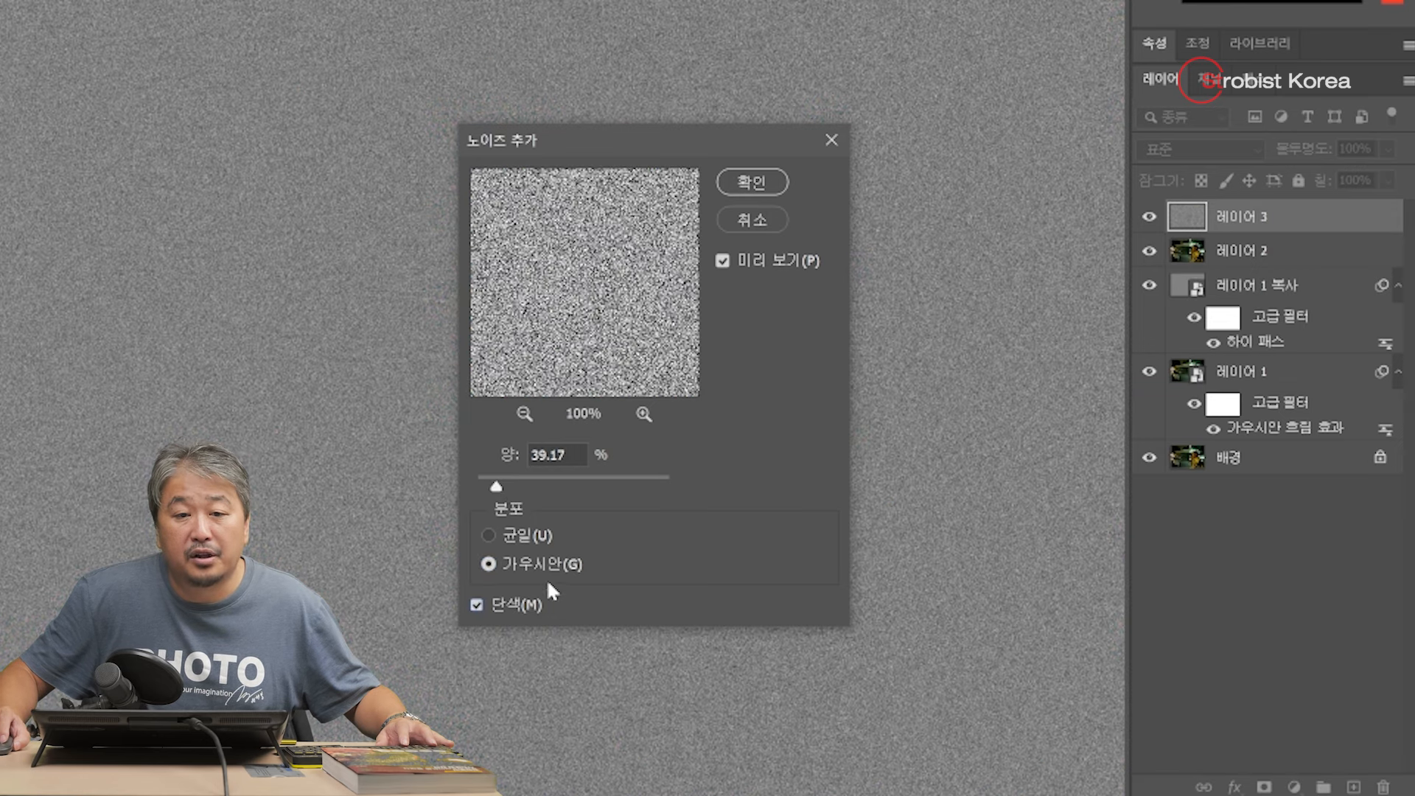
{"action": "left_click", "coordinate": [759, 183]}
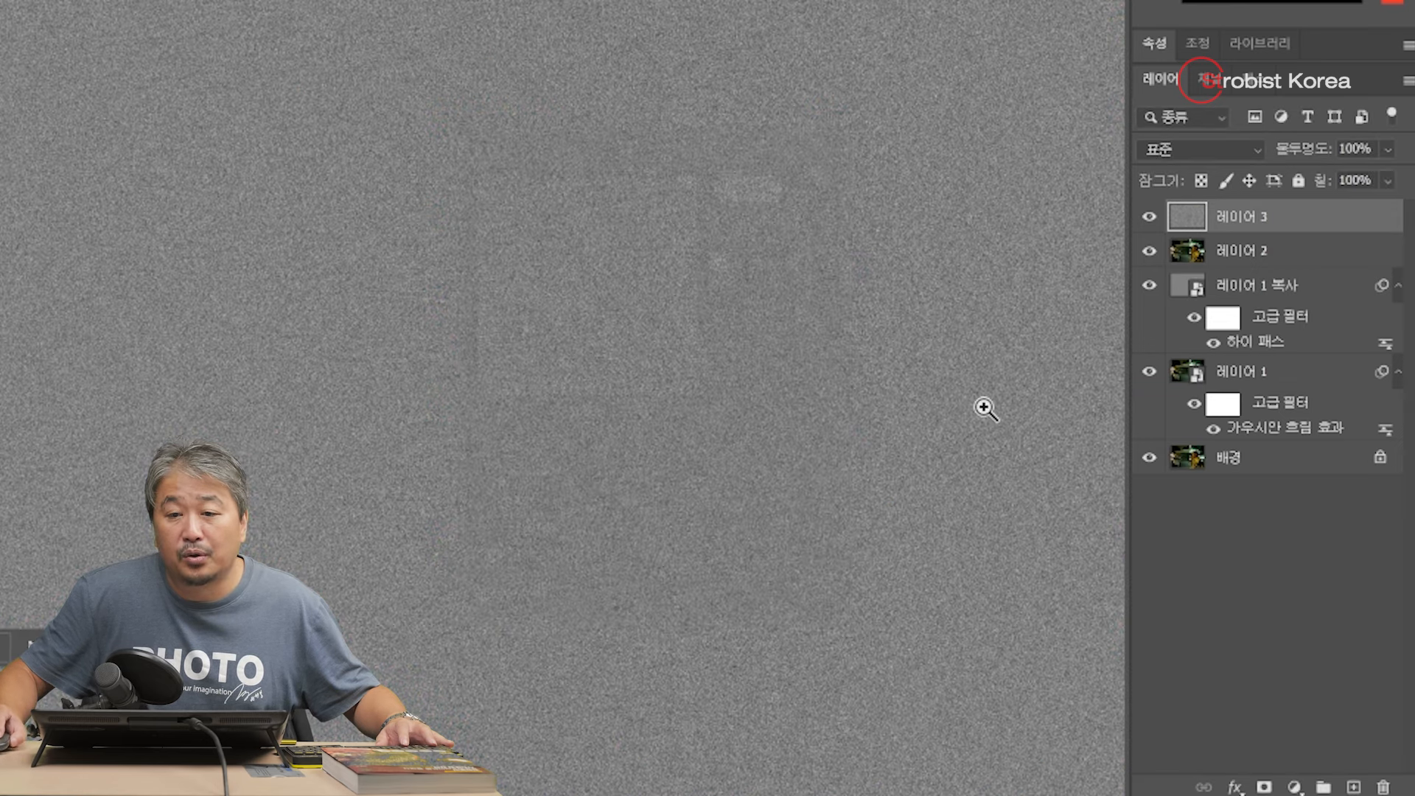
{"action": "left_click", "coordinate": [1209, 153]}
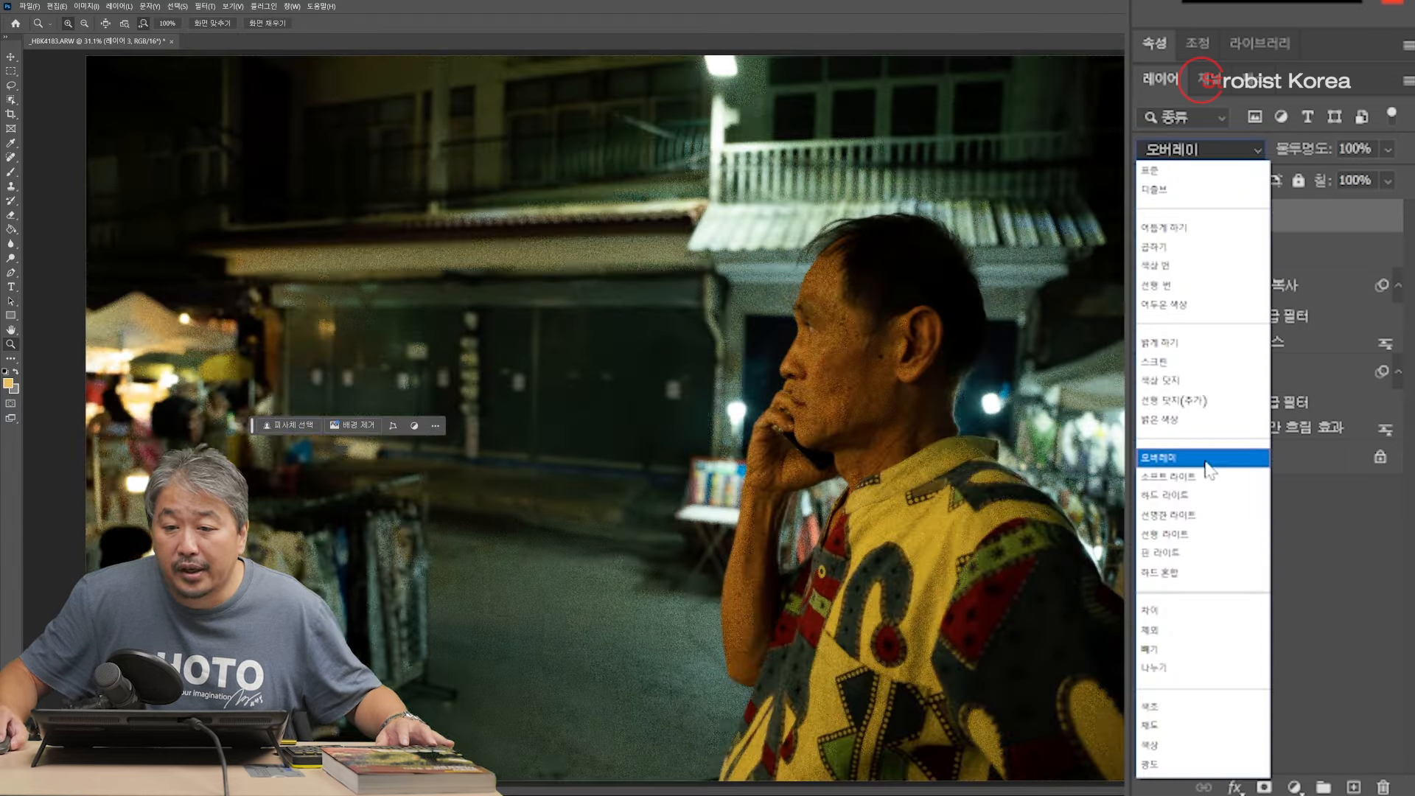
{"action": "left_click", "coordinate": [1208, 464]}
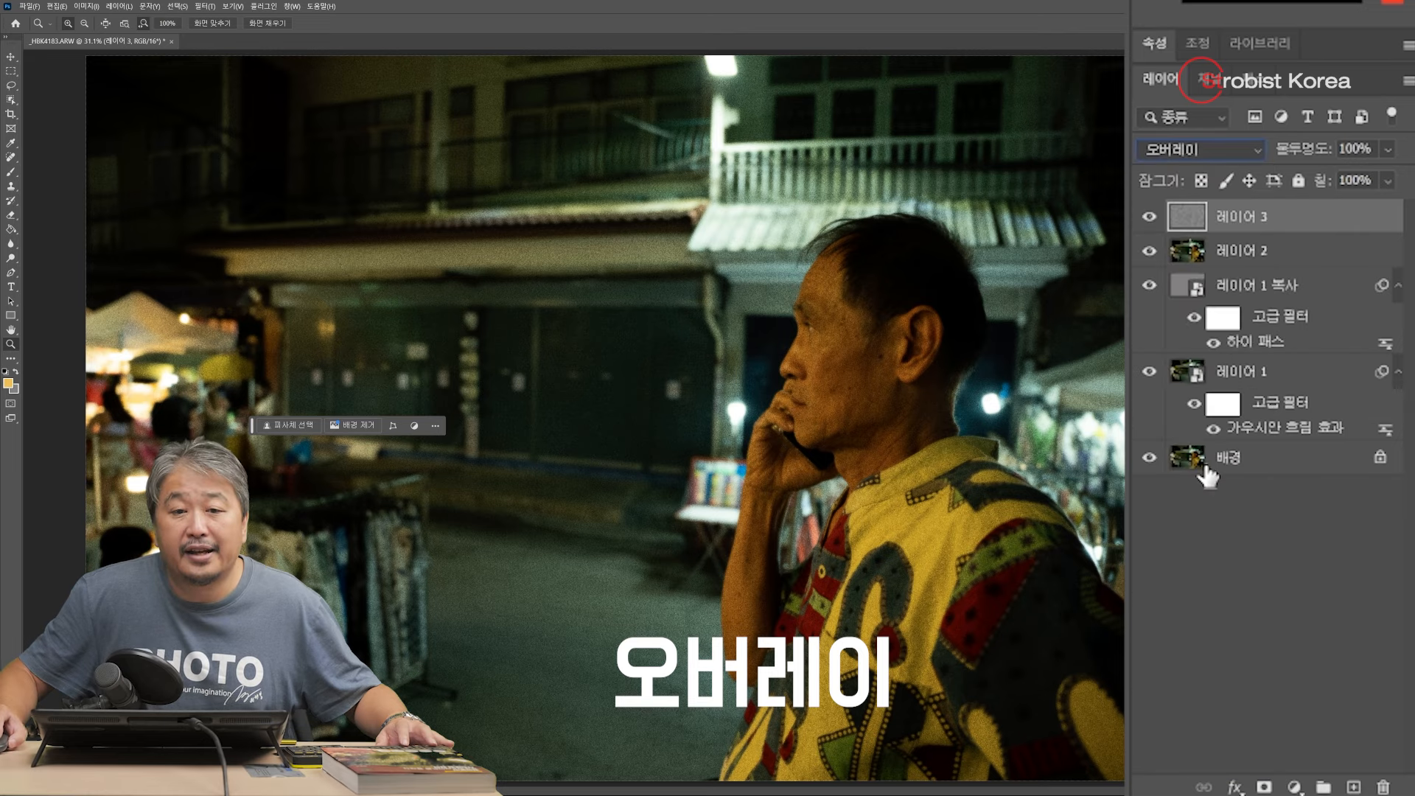
Step: Examine the grain on the man's face in close-up and compare the portrait with the noise layer hidden and shown
{"action": "left_click", "coordinate": [870, 379]}
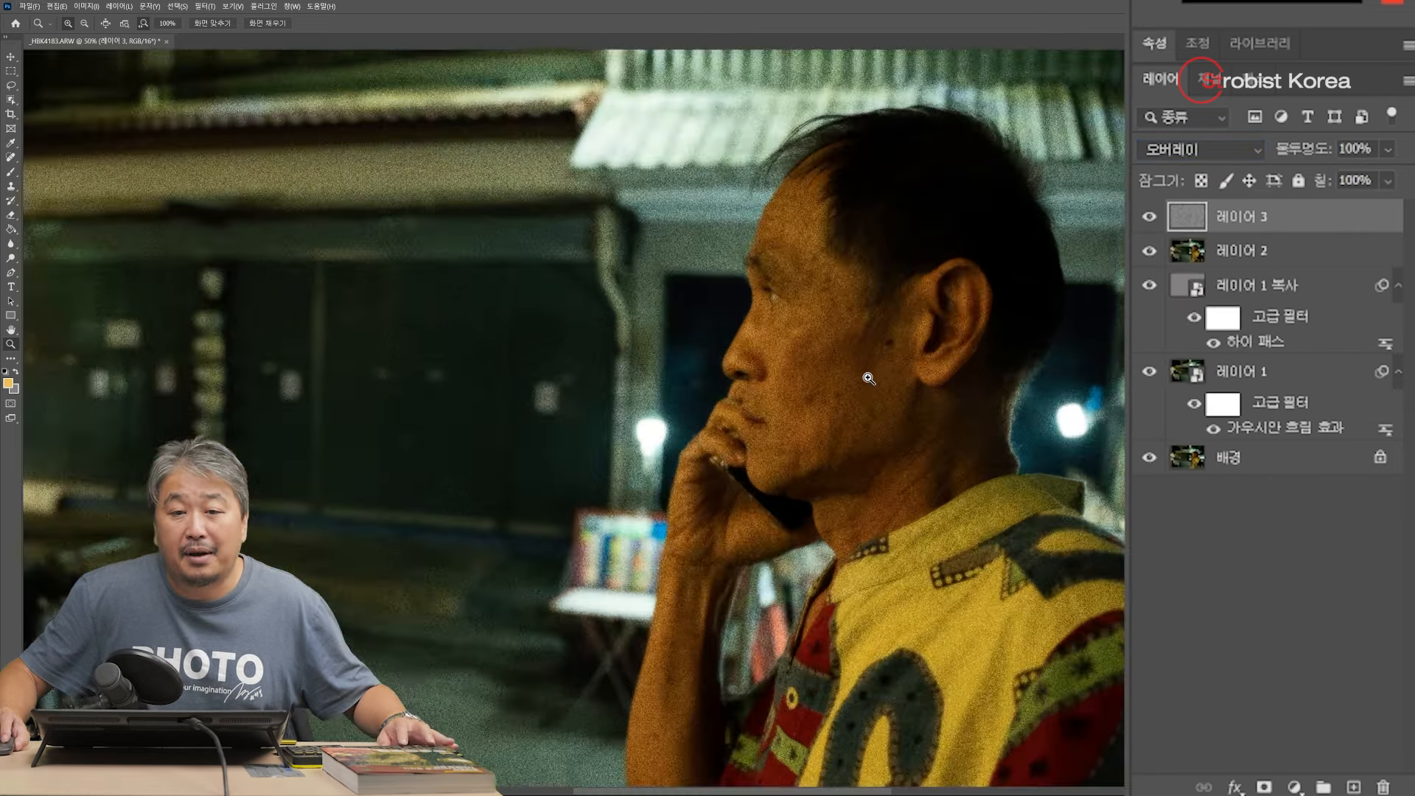
{"action": "left_click", "coordinate": [869, 378]}
{"action": "left_click", "coordinate": [856, 382]}
{"action": "left_click", "coordinate": [836, 385]}
{"action": "left_click_drag", "start_coordinate": [861, 334], "coordinate": [739, 451]}
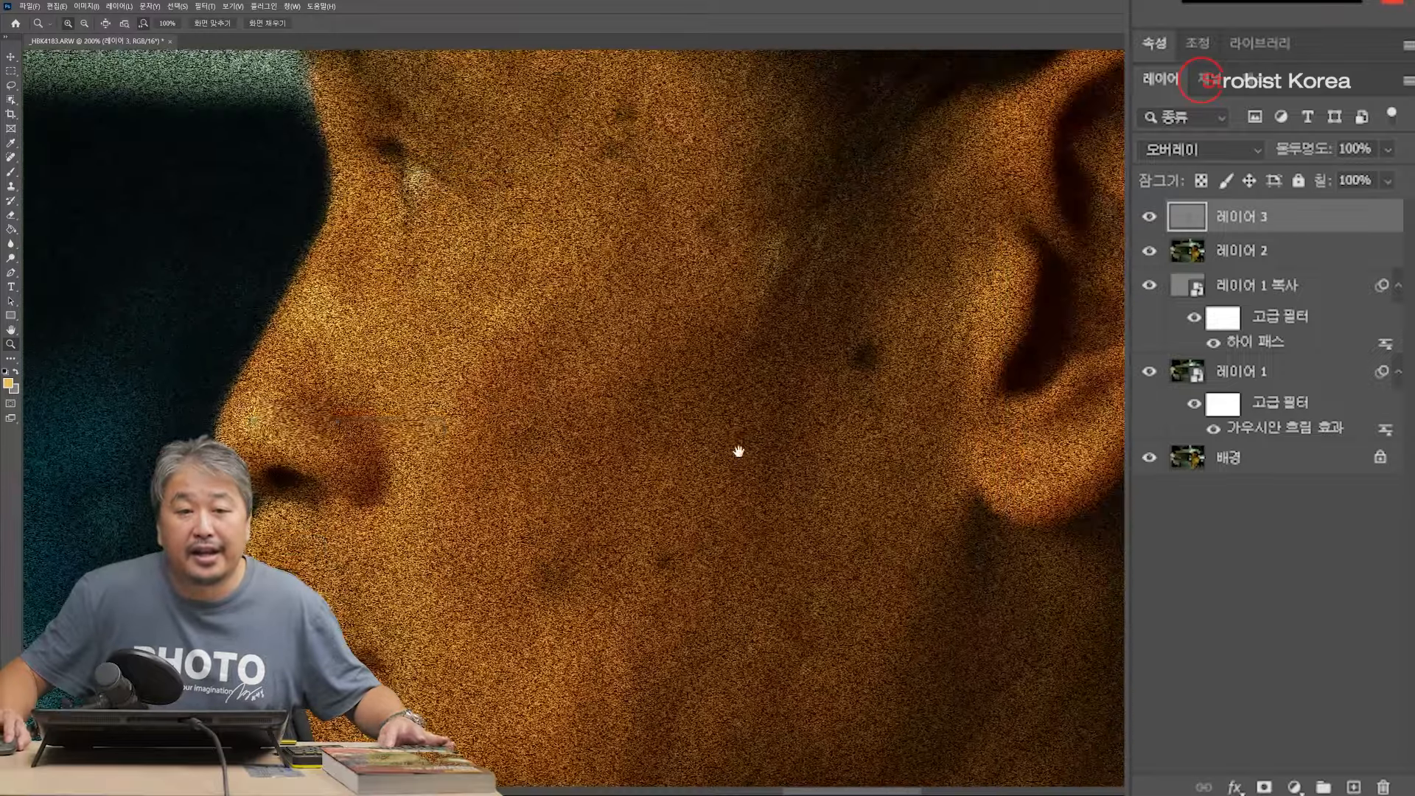
{"action": "left_click", "coordinate": [788, 431], "text": "alt"}
{"action": "left_click", "coordinate": [788, 430], "text": "alt"}
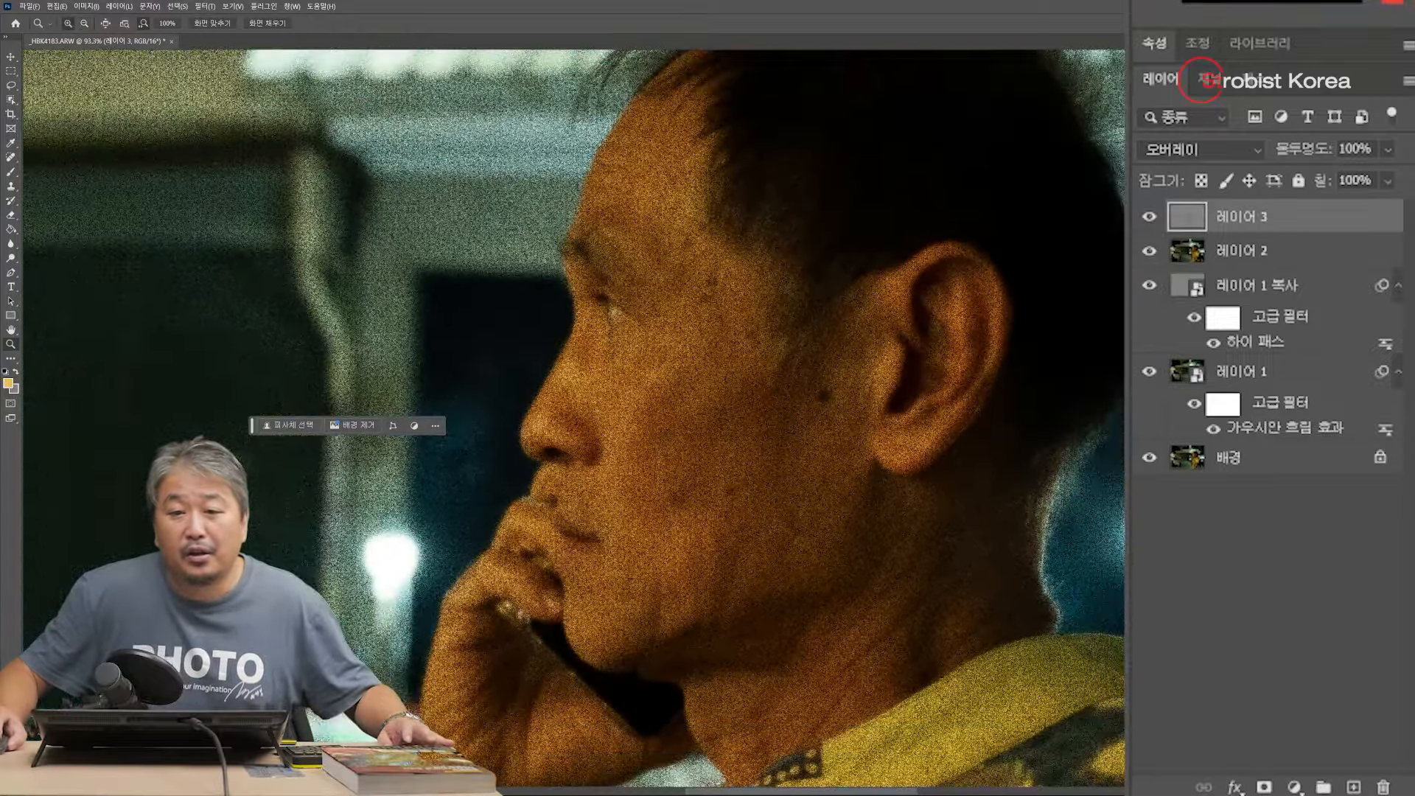
{"action": "left_click", "coordinate": [1150, 217]}
{"action": "left_click", "coordinate": [1150, 218]}
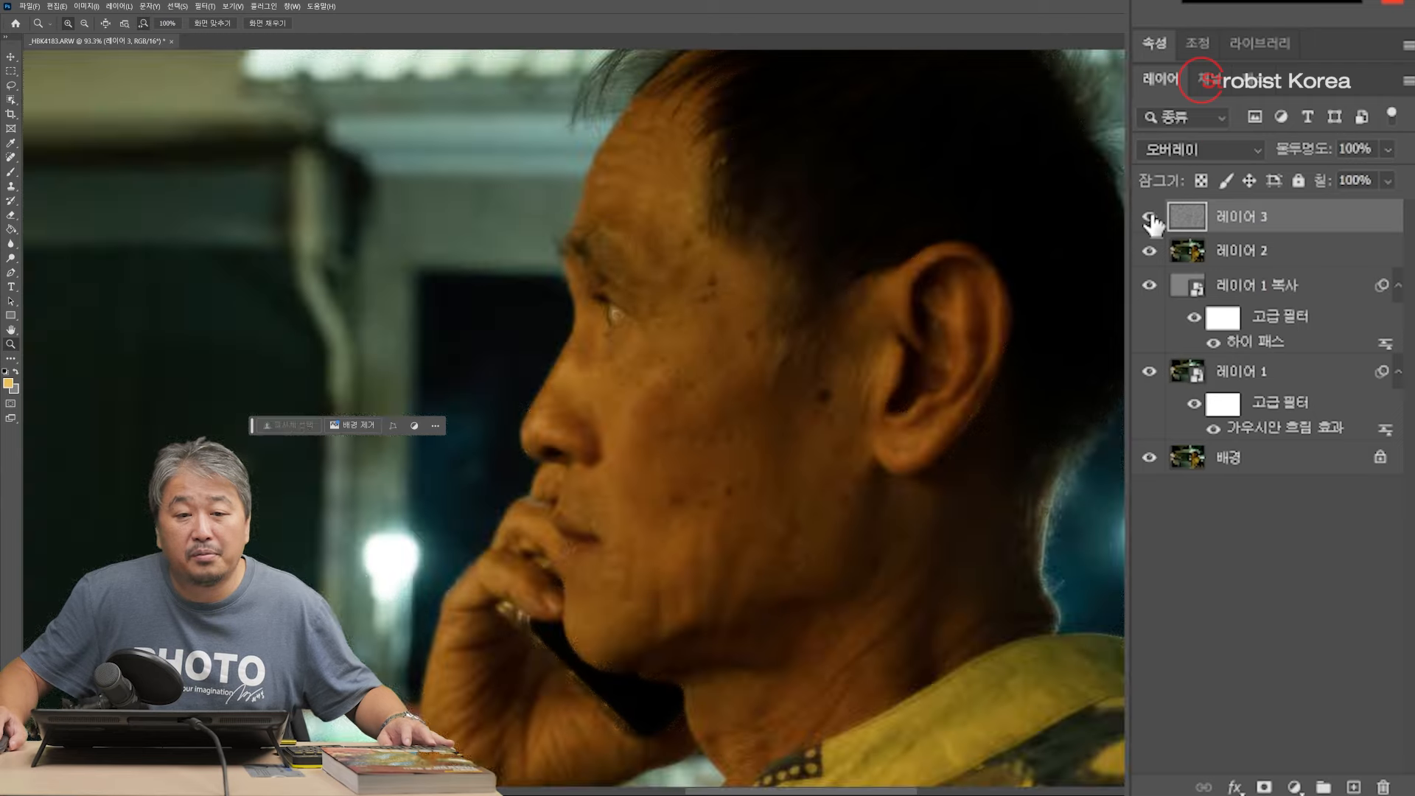
Step: Compare the portrait with the noise layer hidden and shown, leaving the noise layer hidden
{"action": "left_click", "coordinate": [1150, 217]}
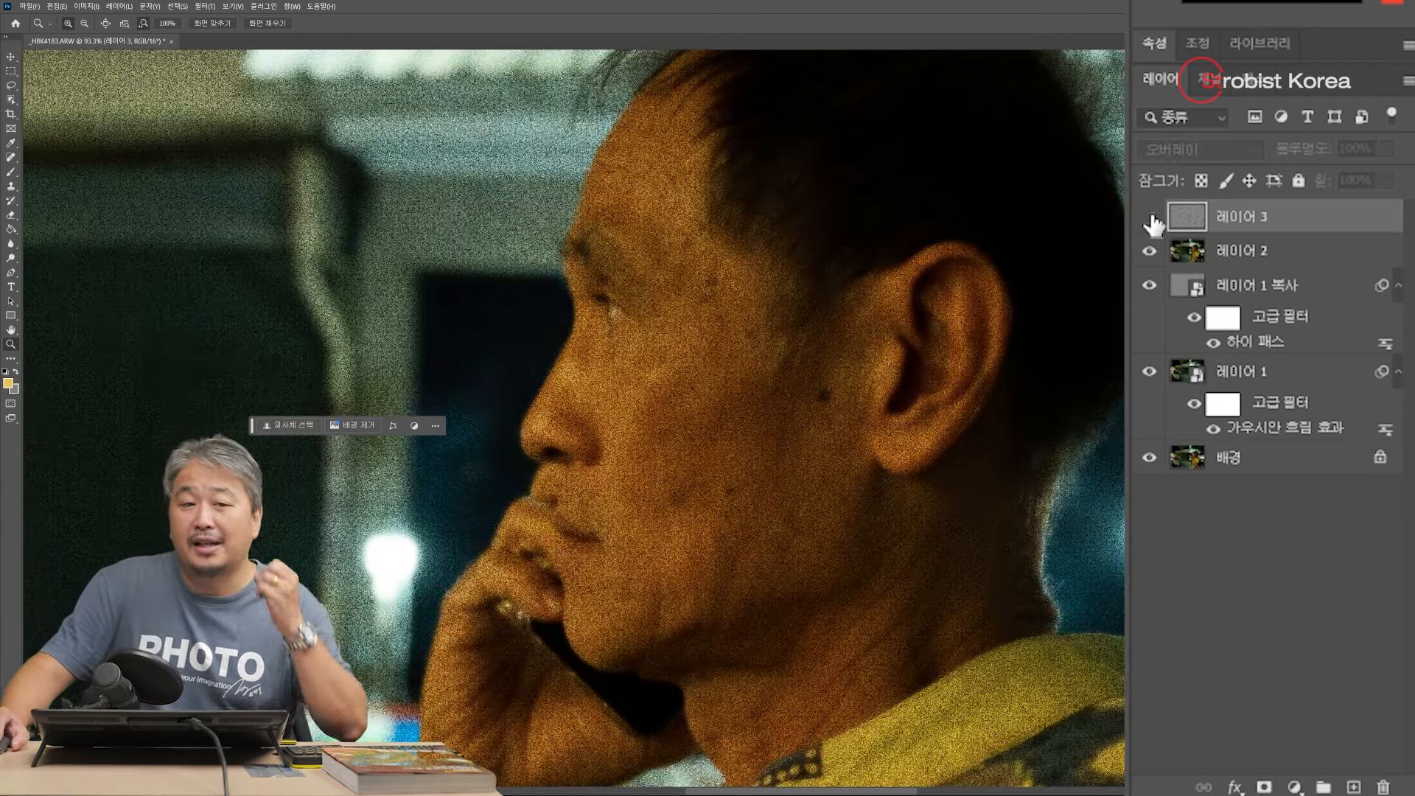
{"action": "left_click", "coordinate": [1150, 217]}
{"action": "left_click", "coordinate": [1151, 219]}
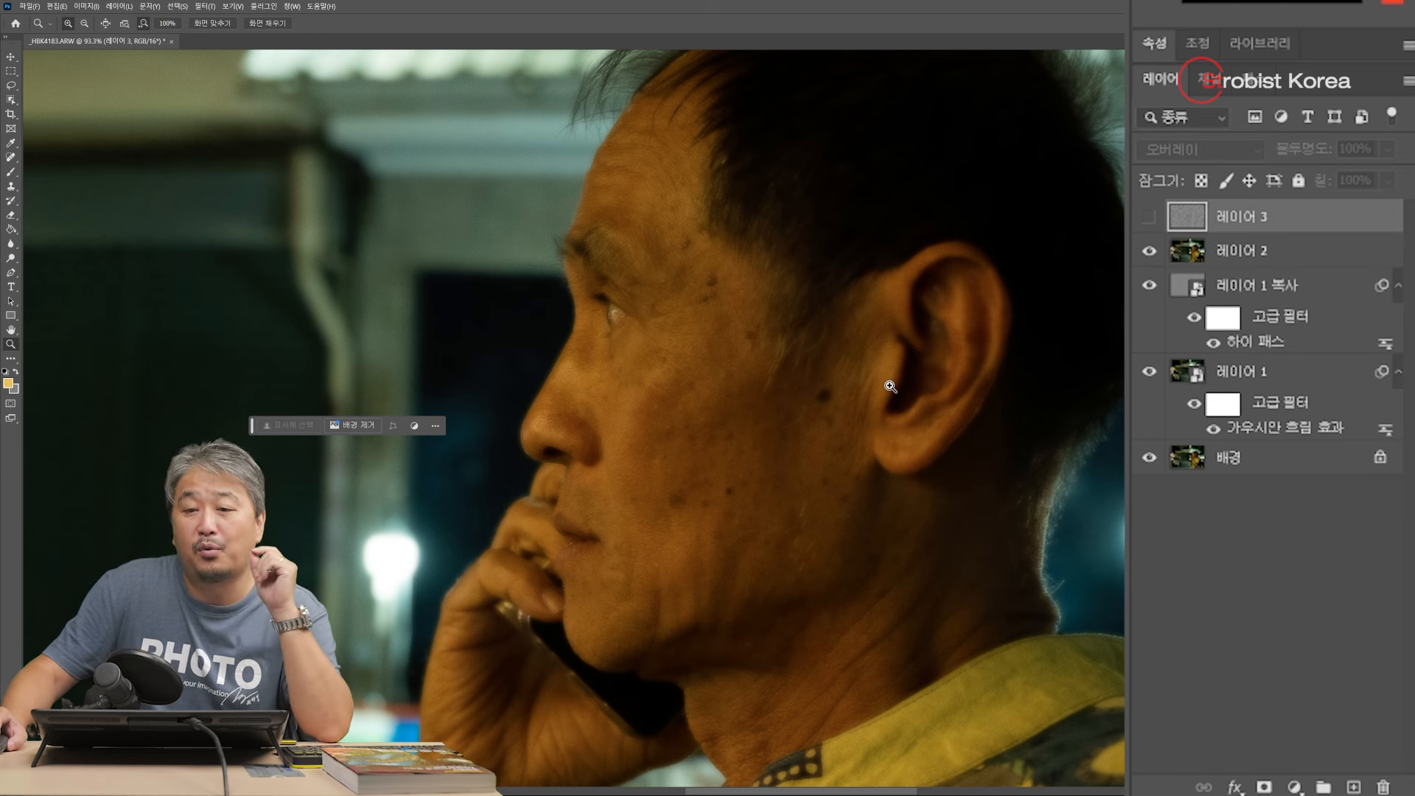
Step: Open the natural-and-realistic-dust-and-scratches and scratches-on-old-damaged-film images together from the 필름효과 folder on the GSSD (E:) drive
{"action": "key", "text": "ctrl+o"}
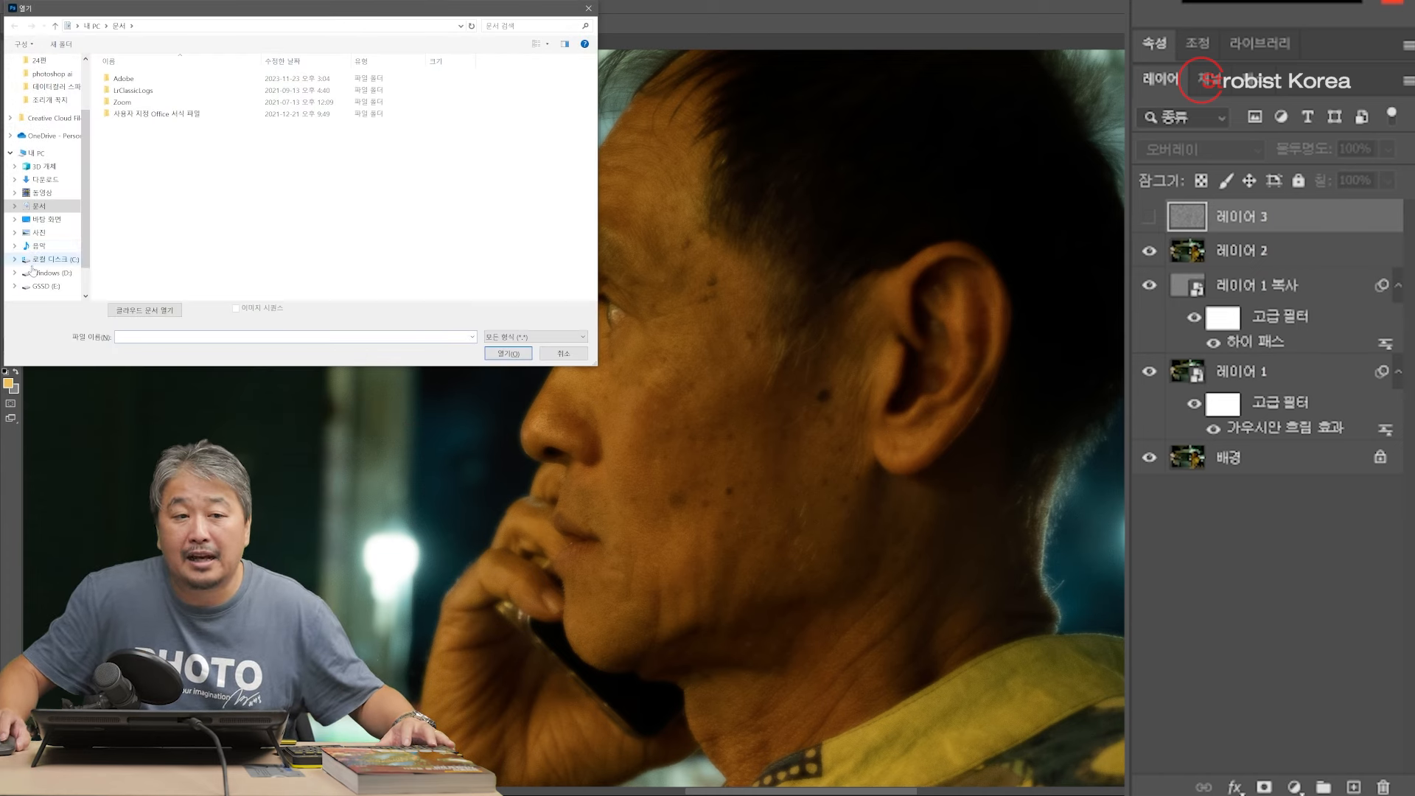
{"action": "scroll", "coordinate": [51, 255], "scroll_direction": "down", "scroll_amount": 1}
{"action": "left_click", "coordinate": [51, 253]}
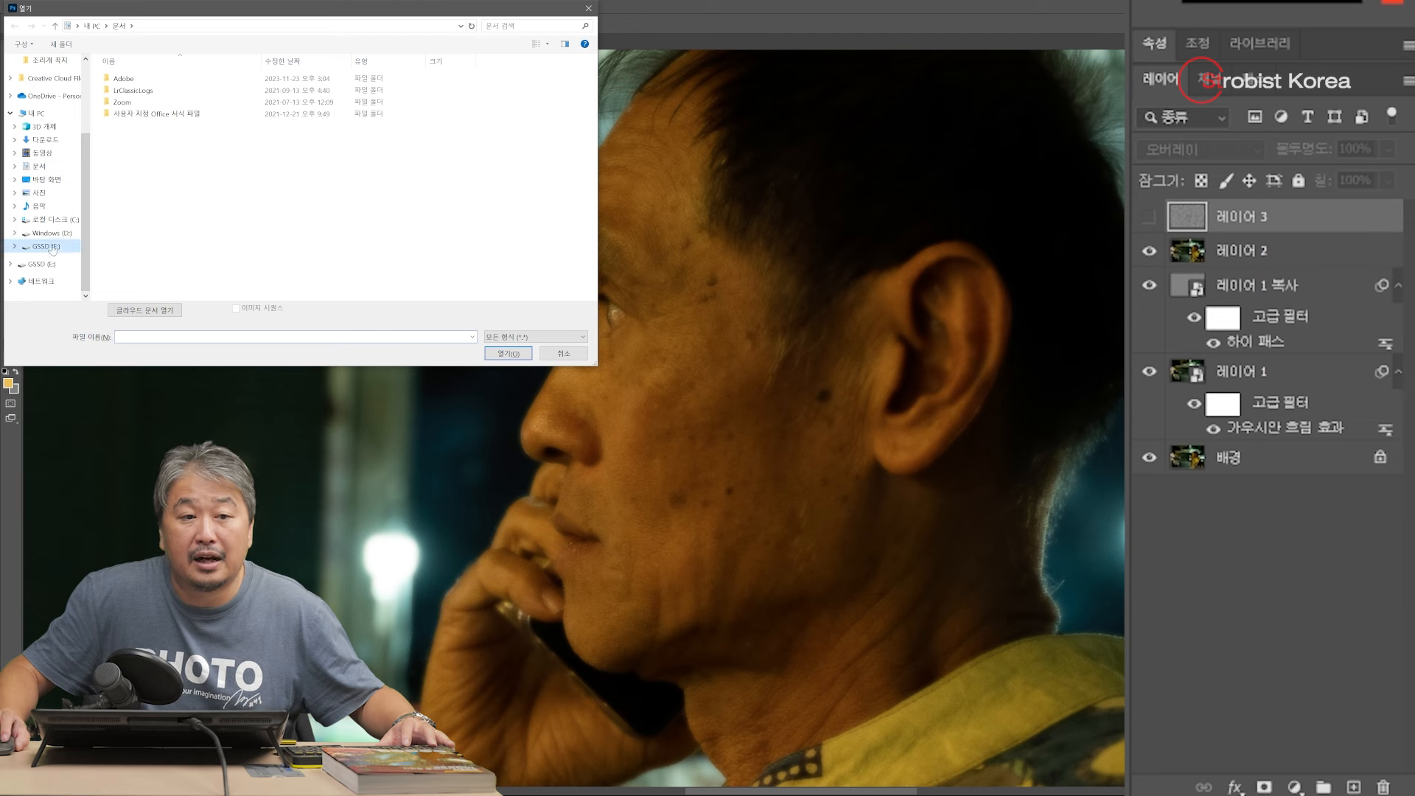
{"action": "double_click", "coordinate": [284, 249]}
{"action": "double_click", "coordinate": [157, 89]}
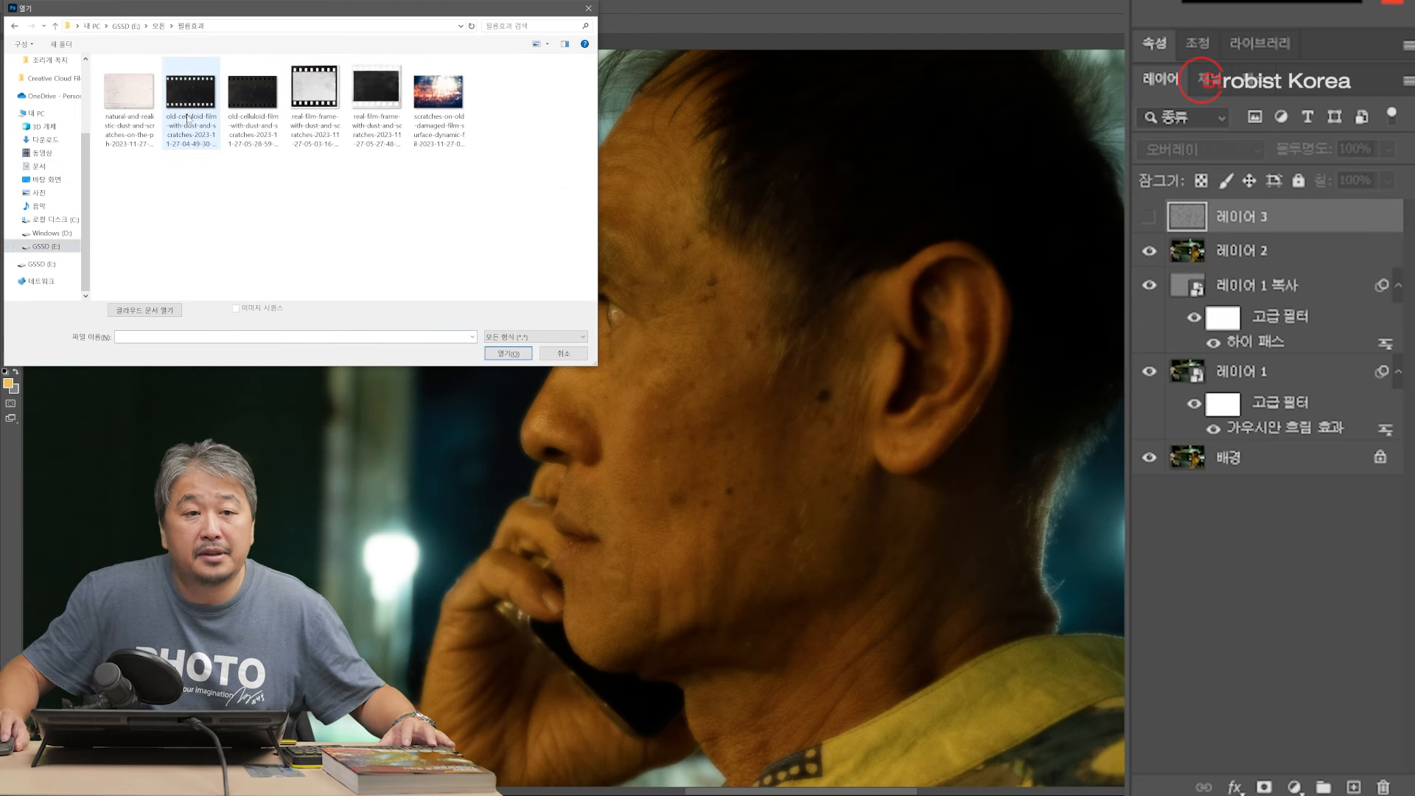
{"action": "left_click", "coordinate": [129, 100]}
{"action": "left_click", "coordinate": [435, 107], "text": "ctrl"}
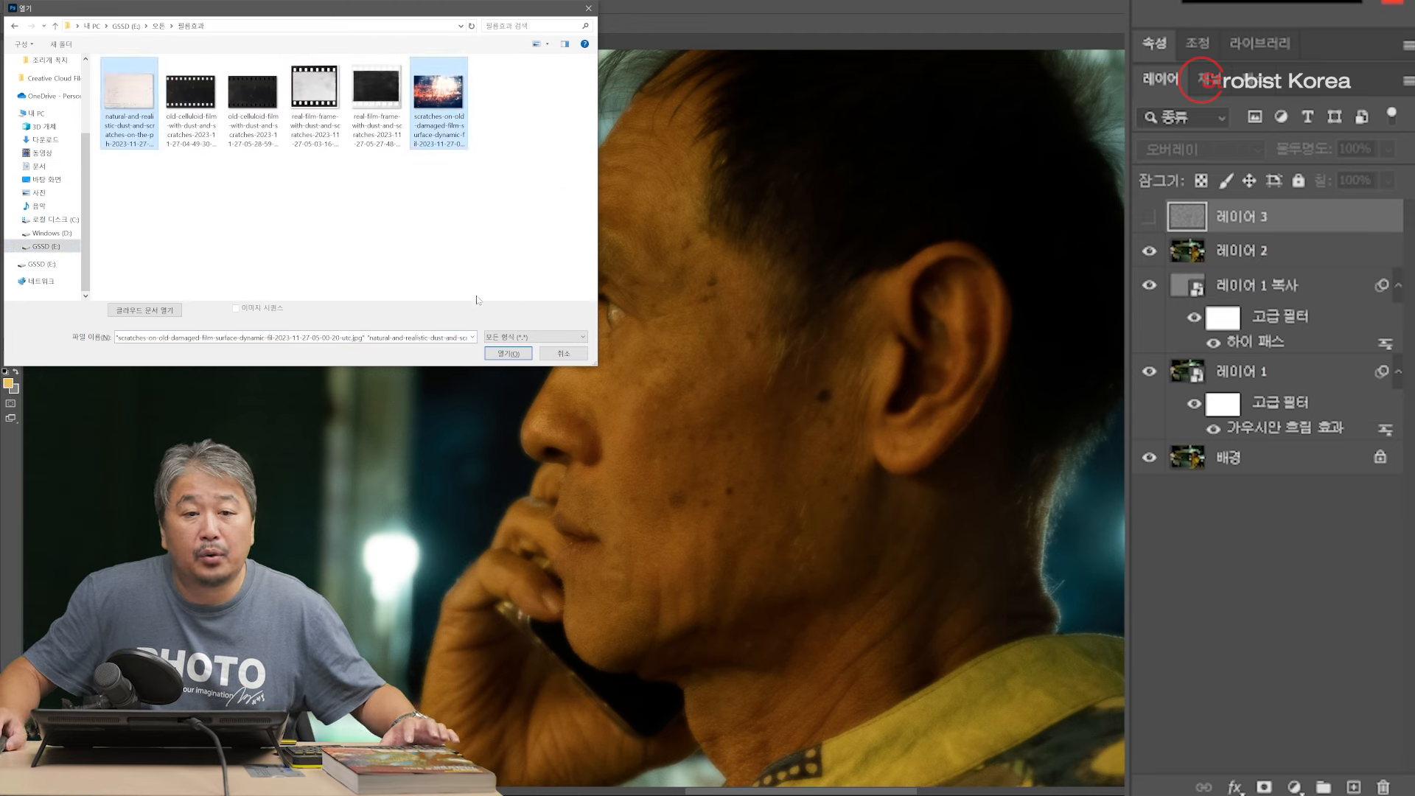
{"action": "left_click", "coordinate": [510, 357]}
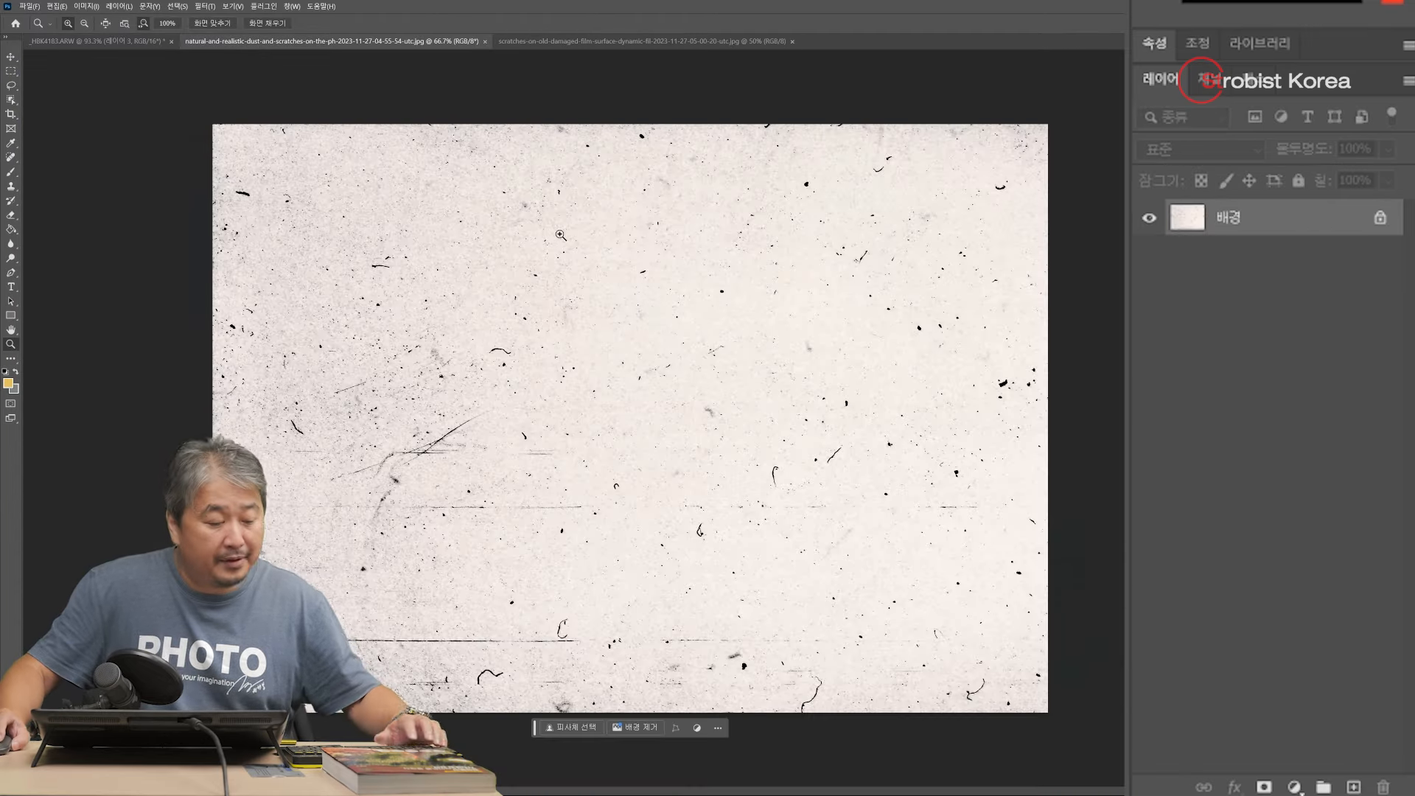
Step: Copy the whole dust-and-scratches image and paste it into the portrait document as a new top layer
{"action": "key", "text": "ctrl+a"}
{"action": "left_click", "coordinate": [139, 42]}
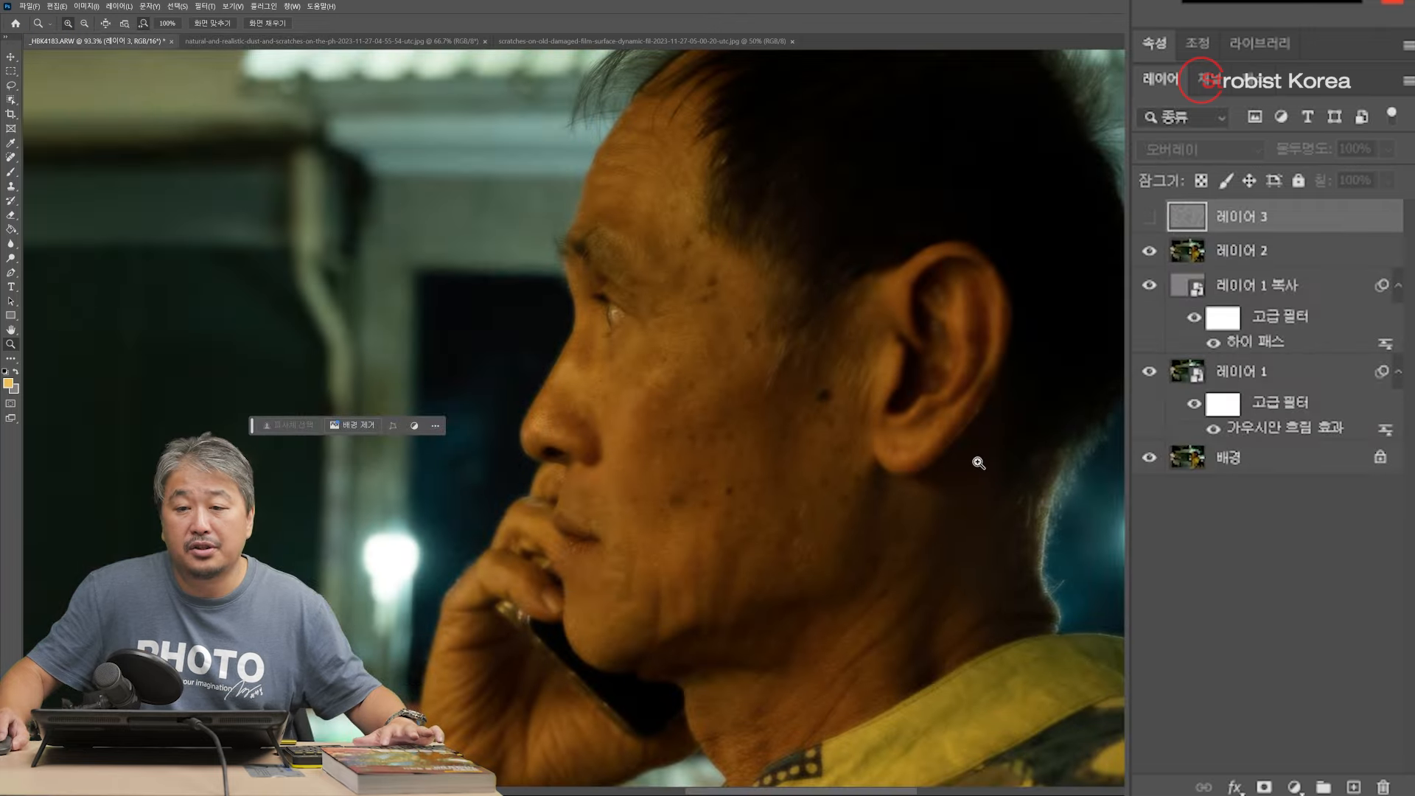
{"action": "key", "text": "ctrl+v"}
{"action": "left_click", "coordinate": [984, 484], "text": "alt"}
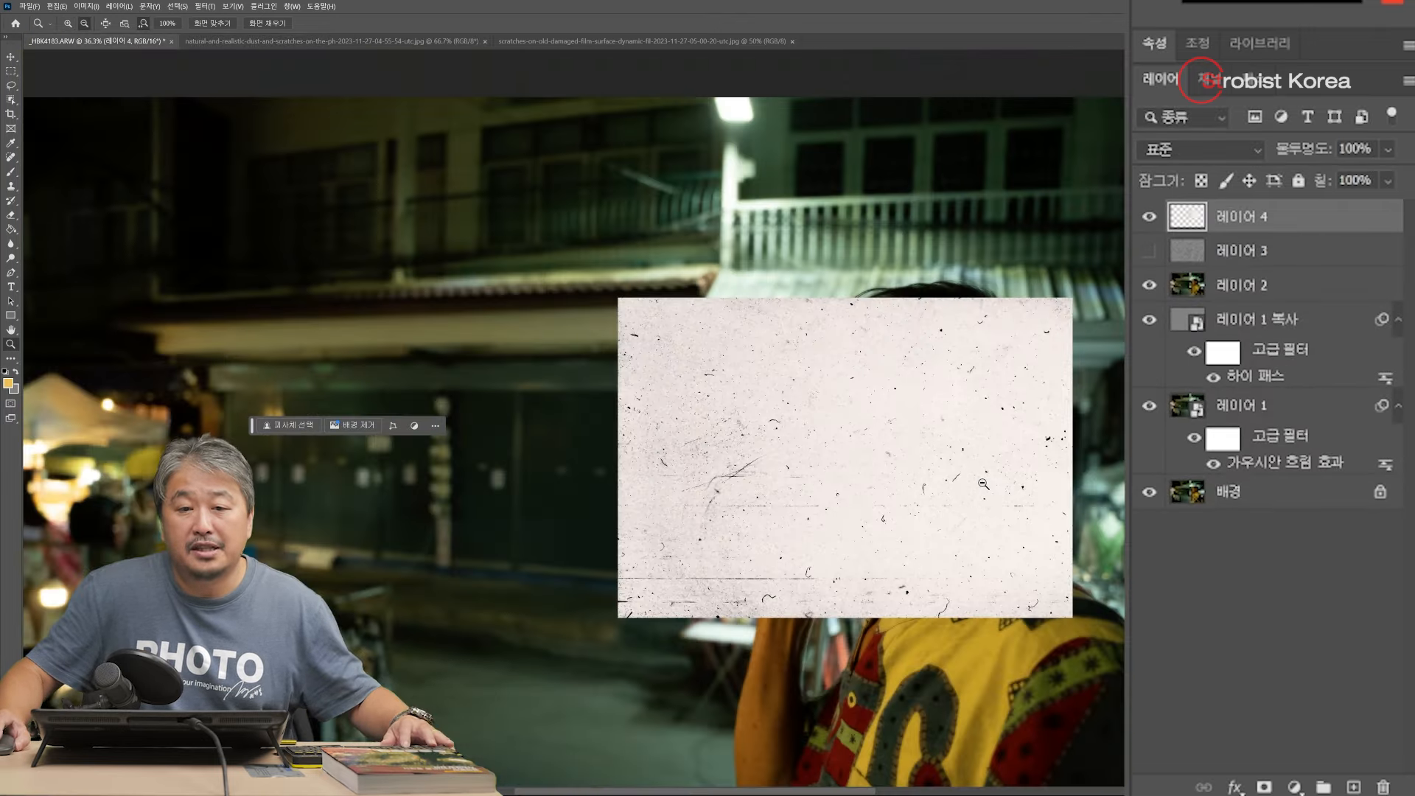
{"action": "left_click", "coordinate": [984, 485], "text": "alt"}
Step: Scale the dust texture layer proportionally to about 288% and position it so it covers the whole photo
{"action": "key", "text": "ctrl+t"}
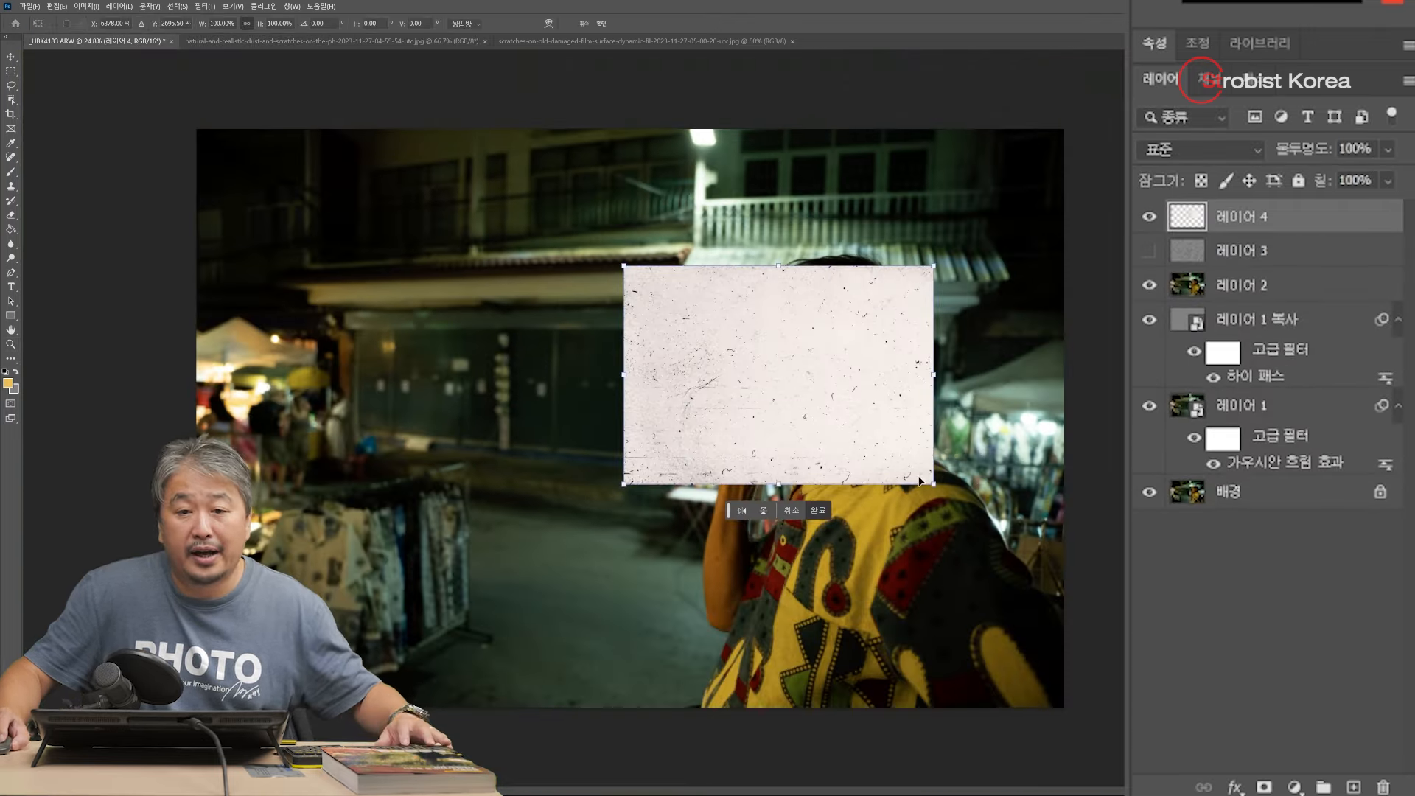
{"action": "left_click_drag", "start_coordinate": [932, 486], "coordinate": [1243, 702]}
{"action": "left_click_drag", "start_coordinate": [763, 374], "coordinate": [674, 413]}
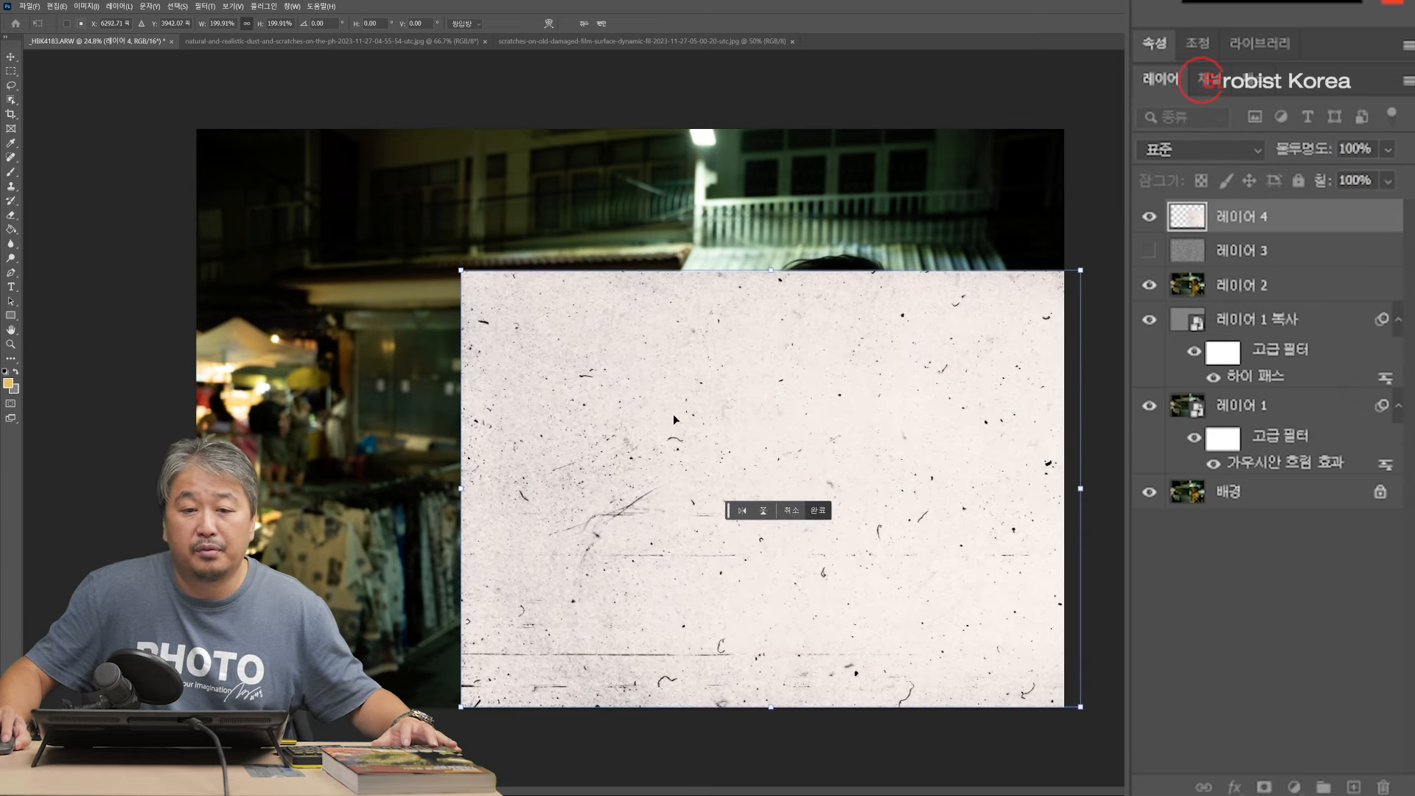
{"action": "left_click_drag", "start_coordinate": [468, 266], "coordinate": [193, 74]}
{"action": "left_click_drag", "start_coordinate": [427, 287], "coordinate": [500, 325]}
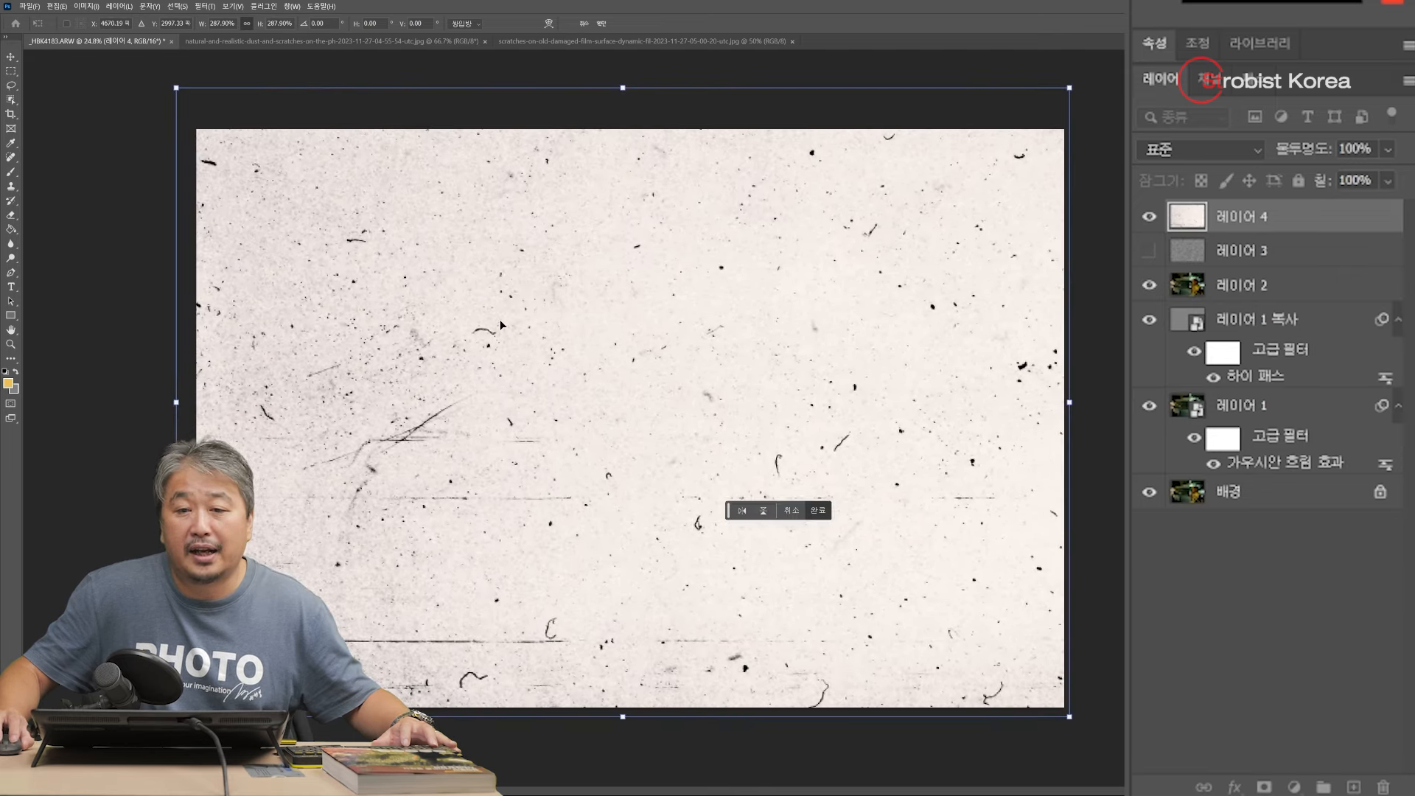
Step: Try the Overlay, Soft Light and Hard Light blend modes on the dust texture layer, returning to Overlay
{"action": "left_click", "coordinate": [1236, 154]}
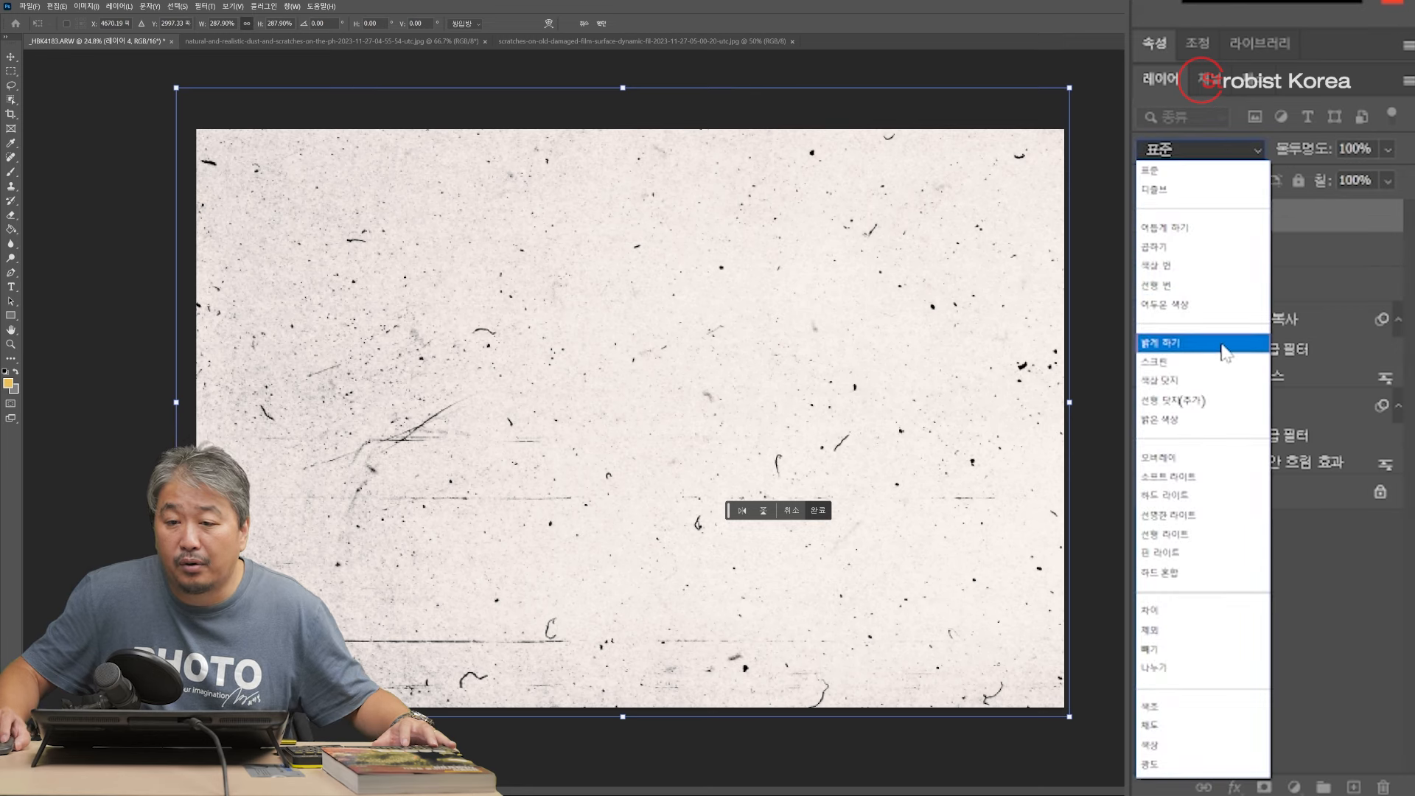
{"action": "left_click", "coordinate": [1225, 458]}
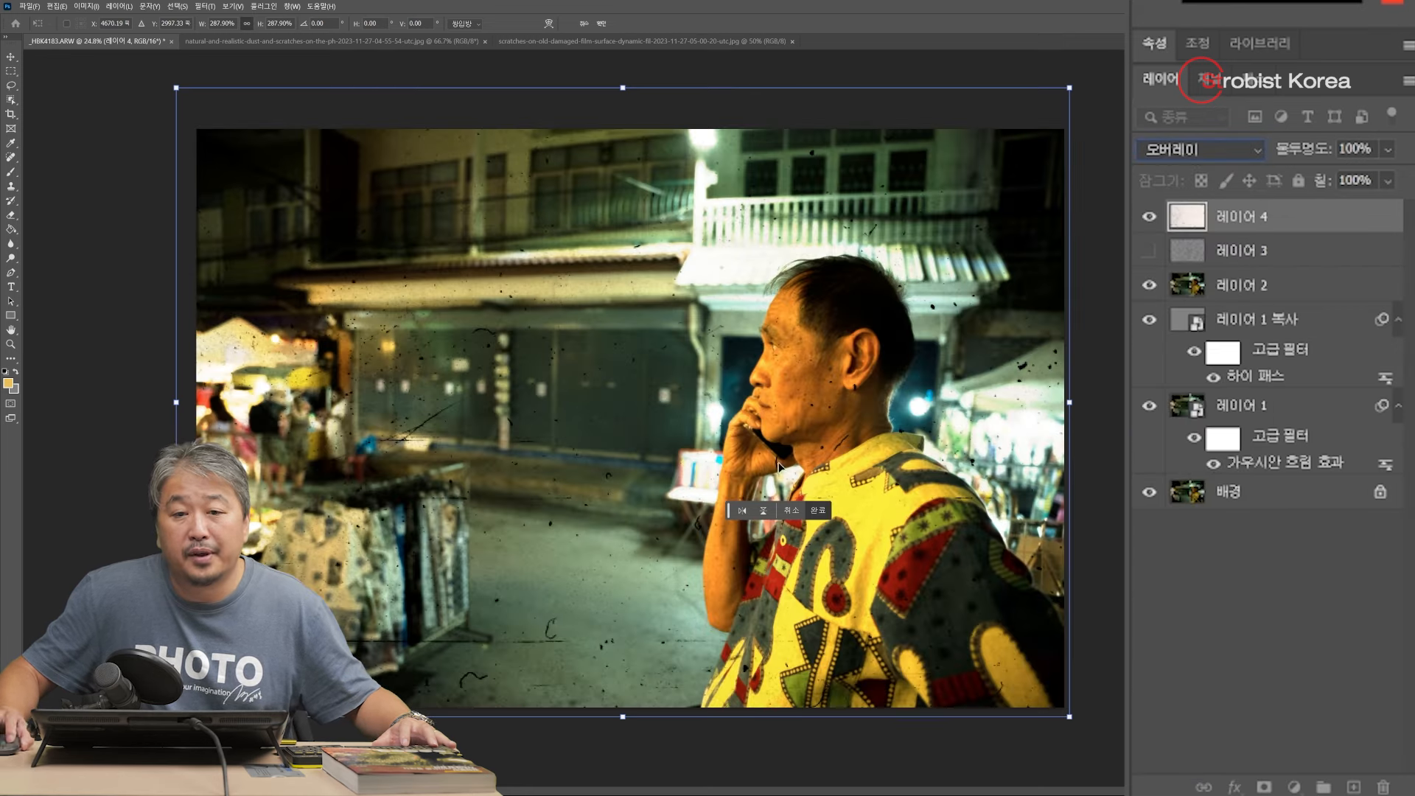
{"action": "left_click", "coordinate": [1200, 149]}
{"action": "left_click", "coordinate": [1198, 476]}
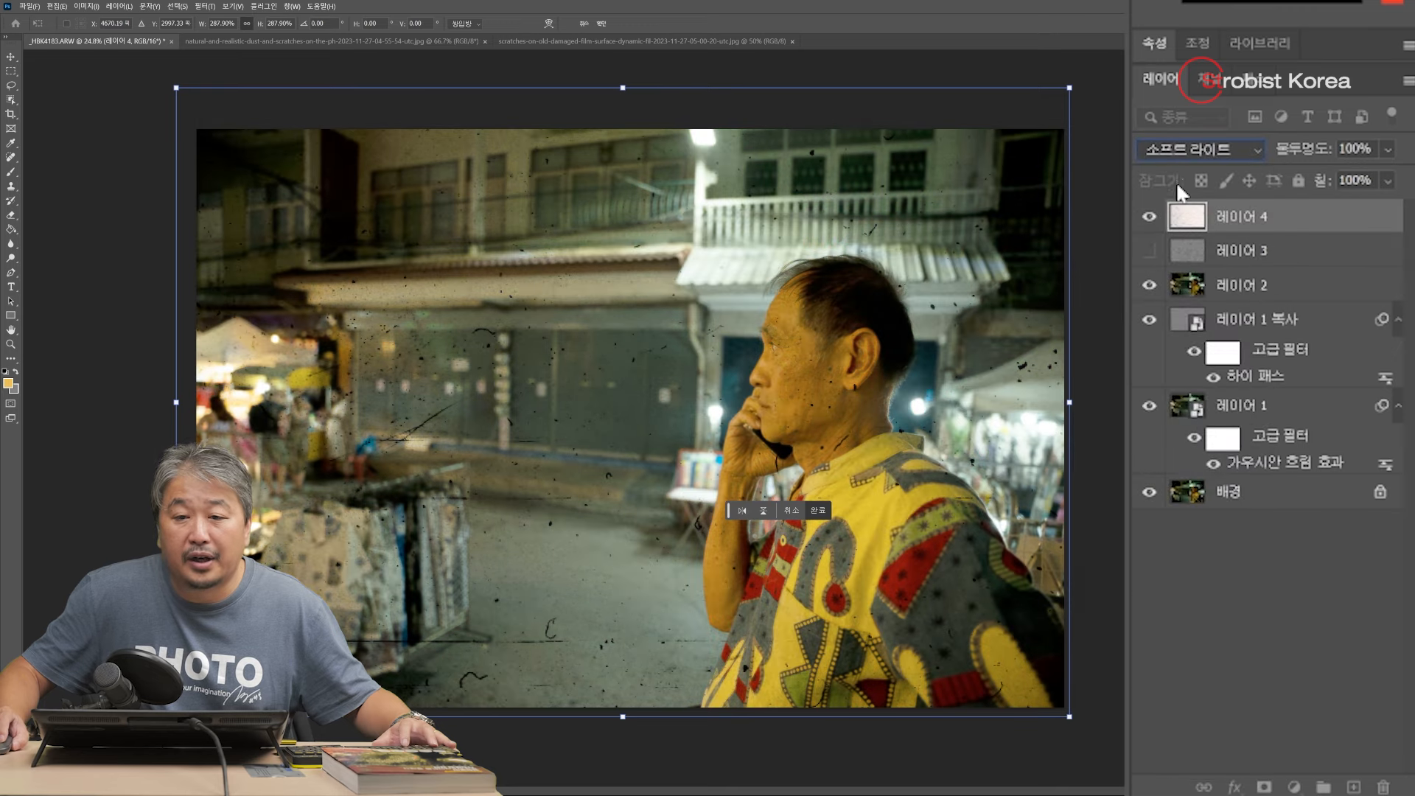
{"action": "left_click", "coordinate": [1201, 150]}
{"action": "left_click", "coordinate": [1209, 499]}
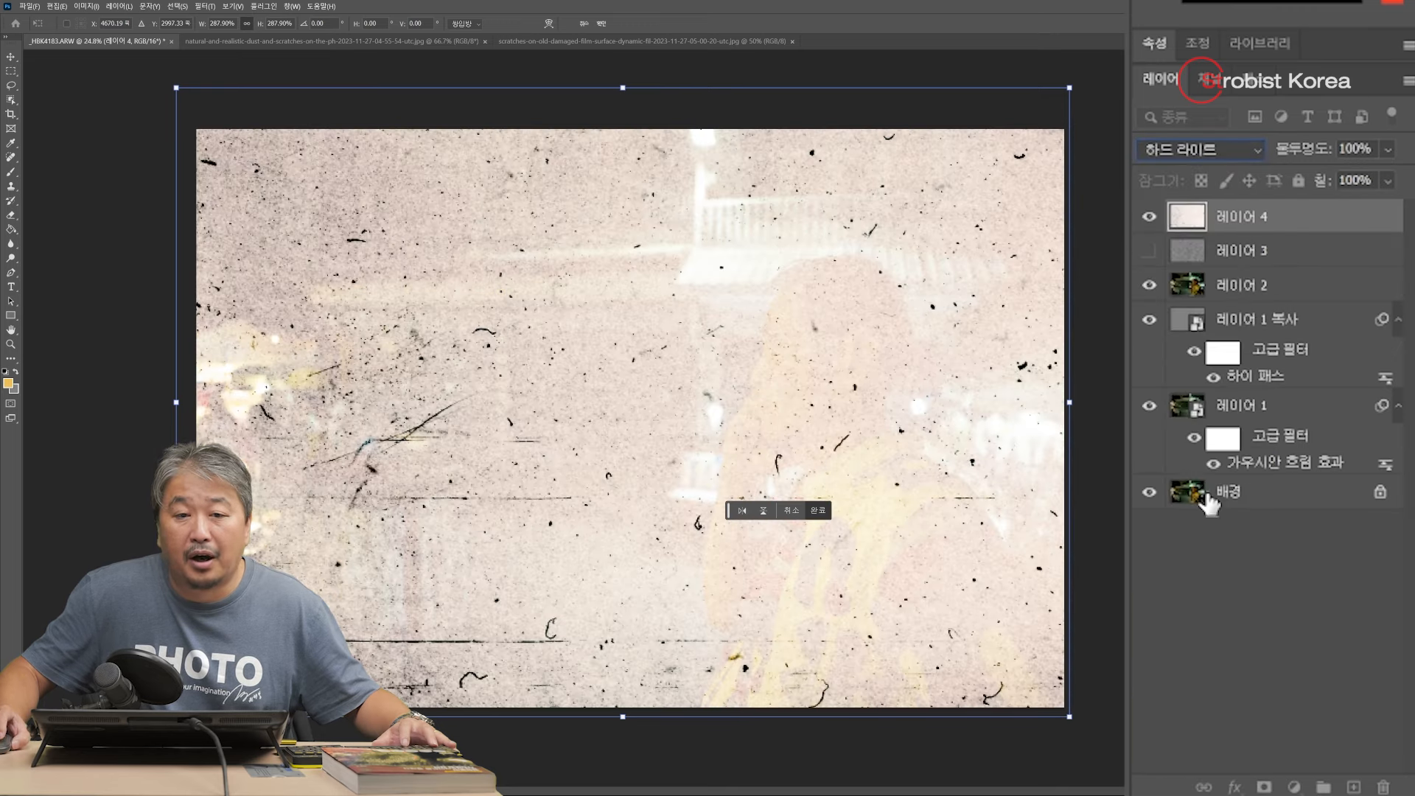
{"action": "left_click", "coordinate": [1216, 148]}
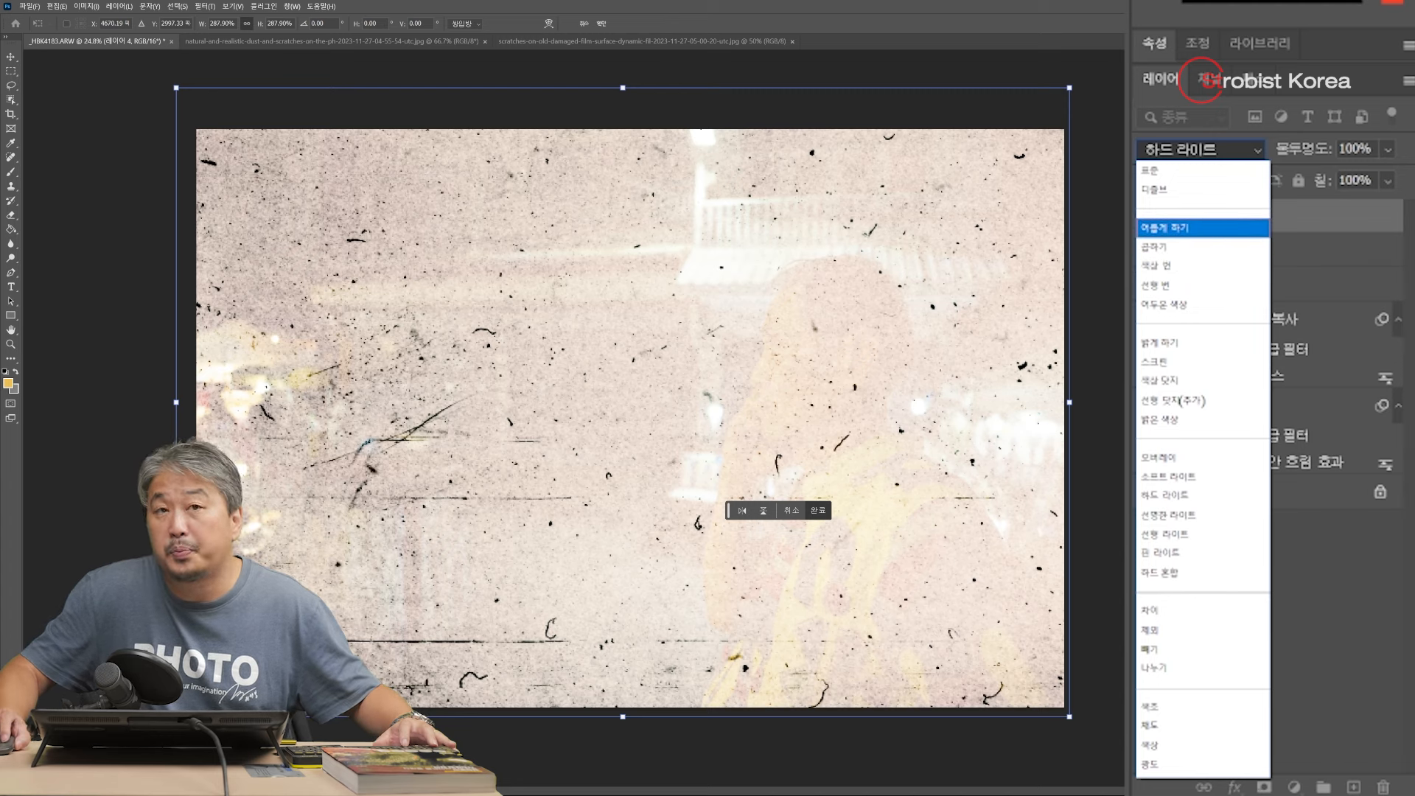
{"action": "left_click", "coordinate": [1201, 461]}
Step: Set the dust texture layer's blend mode to Multiply and apply its transform
{"action": "left_click", "coordinate": [1226, 148]}
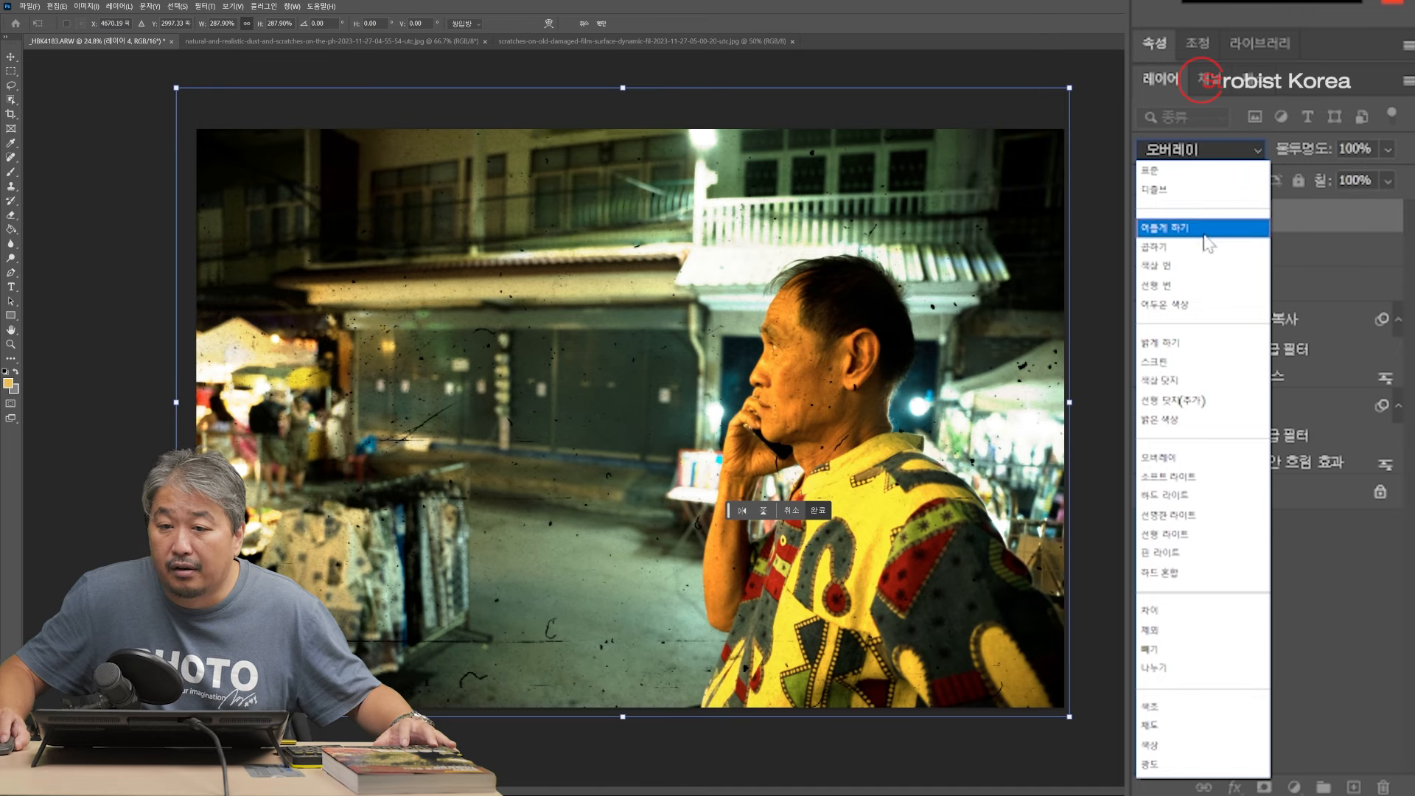
{"action": "left_click", "coordinate": [1209, 252]}
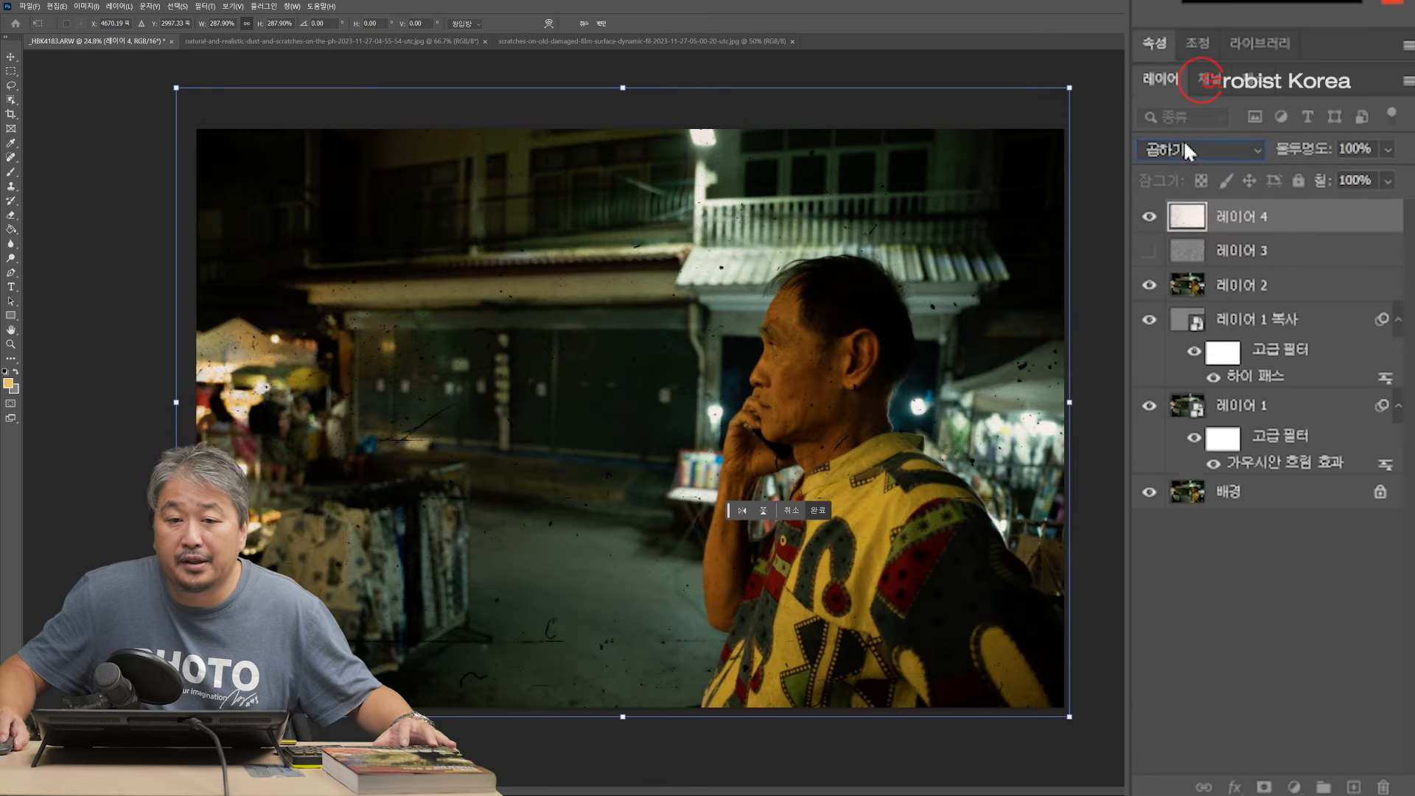
{"action": "key", "text": "Return"}
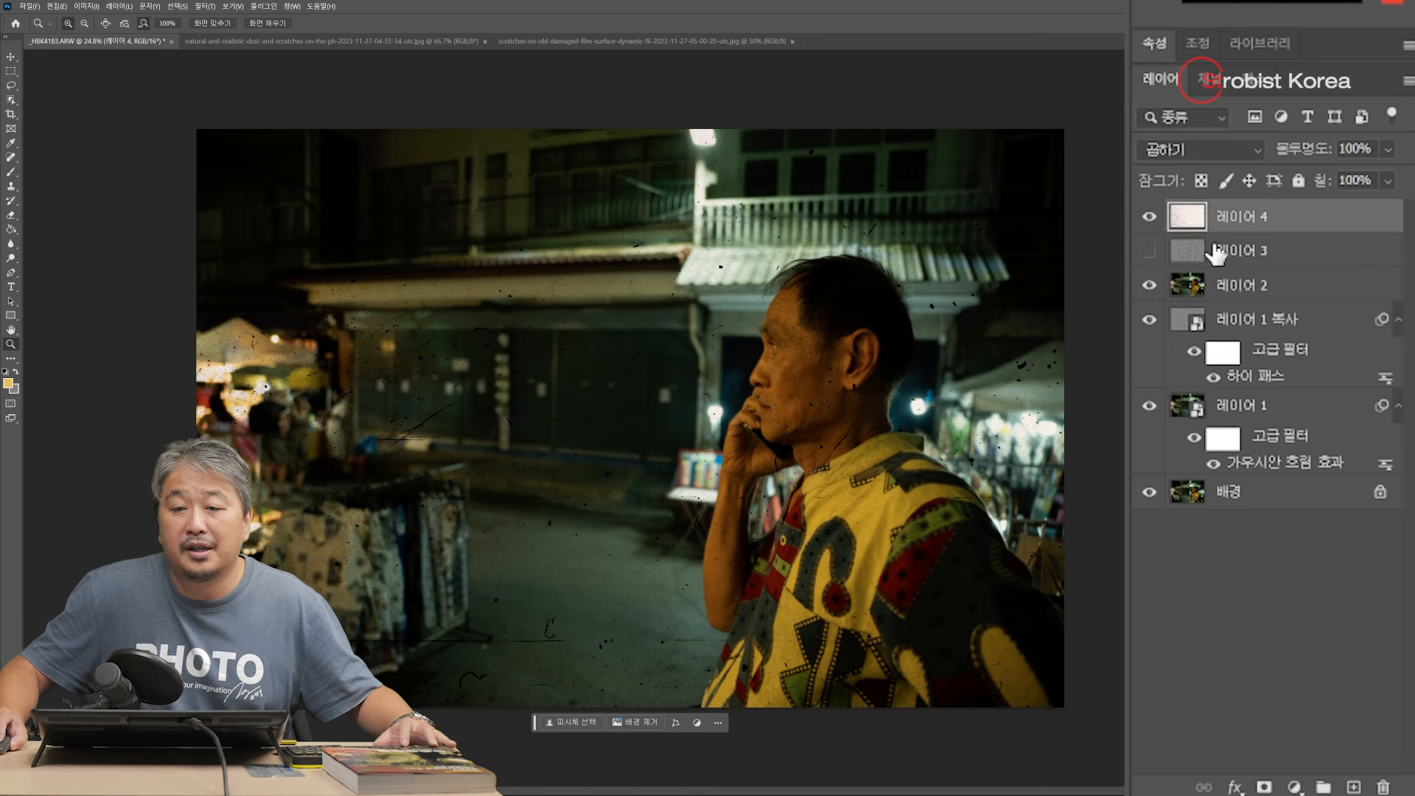
Step: Desaturate the dust texture layer with Hue/Saturation at saturation -100 and darken it to a lightness of about -29
{"action": "left_click", "coordinate": [177, 6]}
{"action": "mouse_move", "coordinate": [120, 7]}
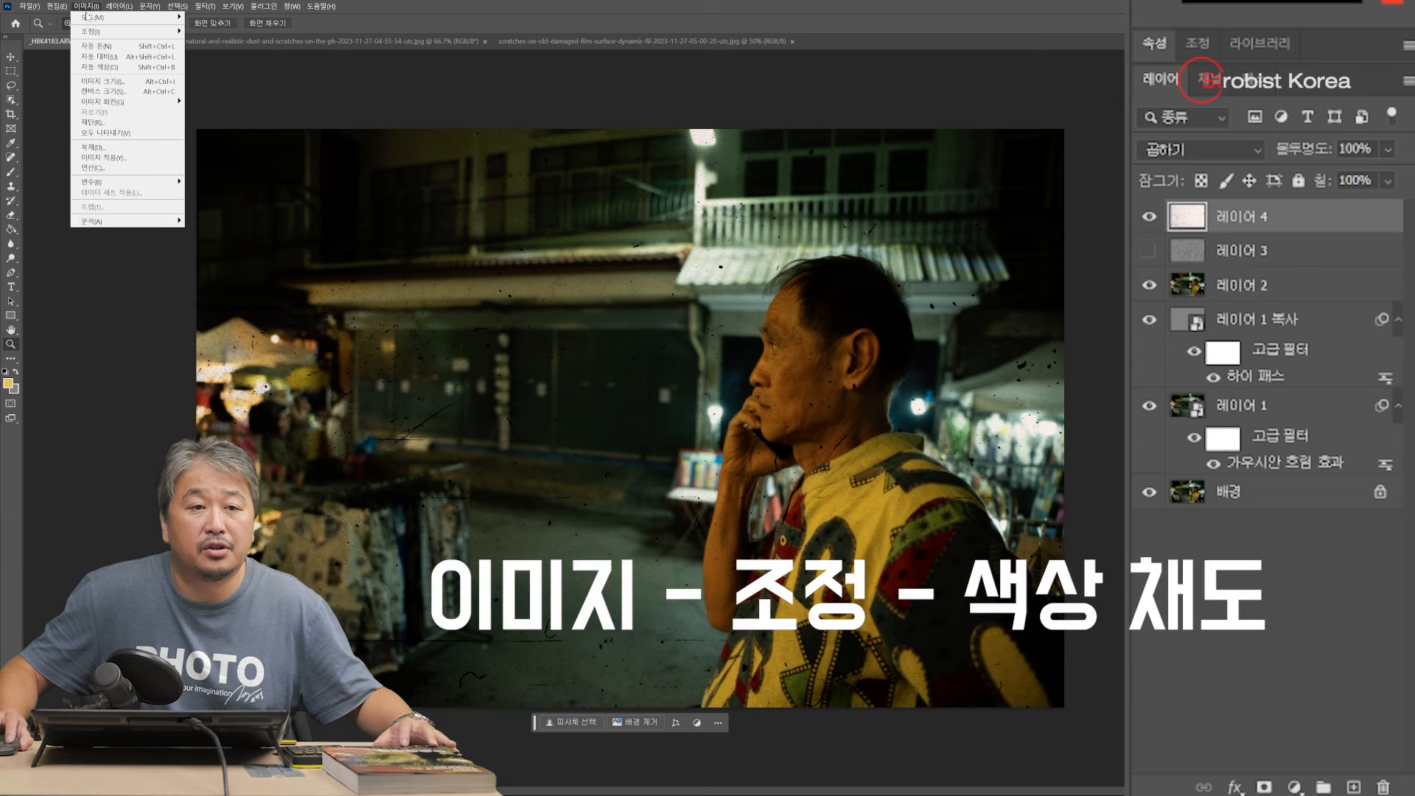
{"action": "mouse_move", "coordinate": [159, 32]}
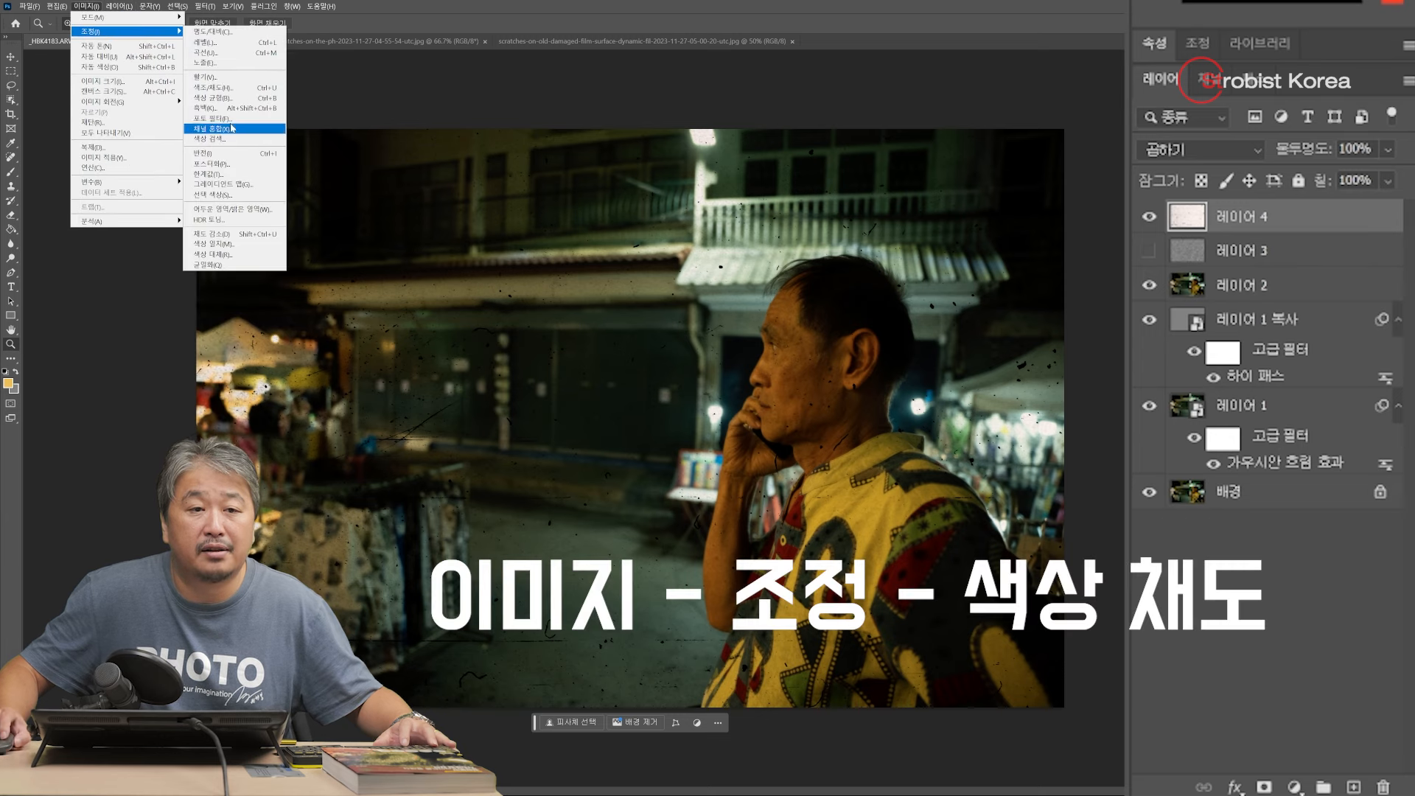
{"action": "left_click", "coordinate": [213, 88]}
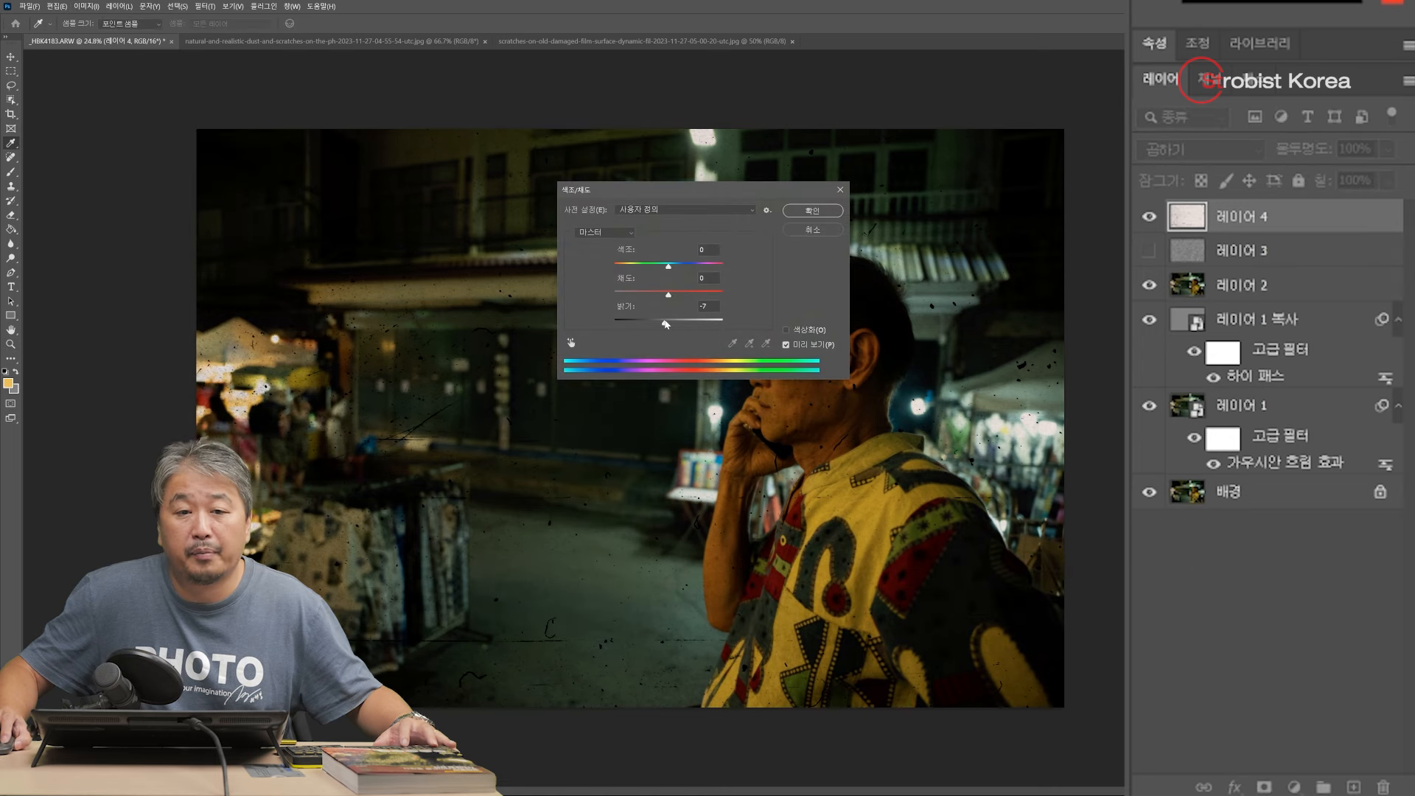
{"action": "left_click_drag", "start_coordinate": [660, 319], "coordinate": [627, 295]}
{"action": "left_click", "coordinate": [808, 211]}
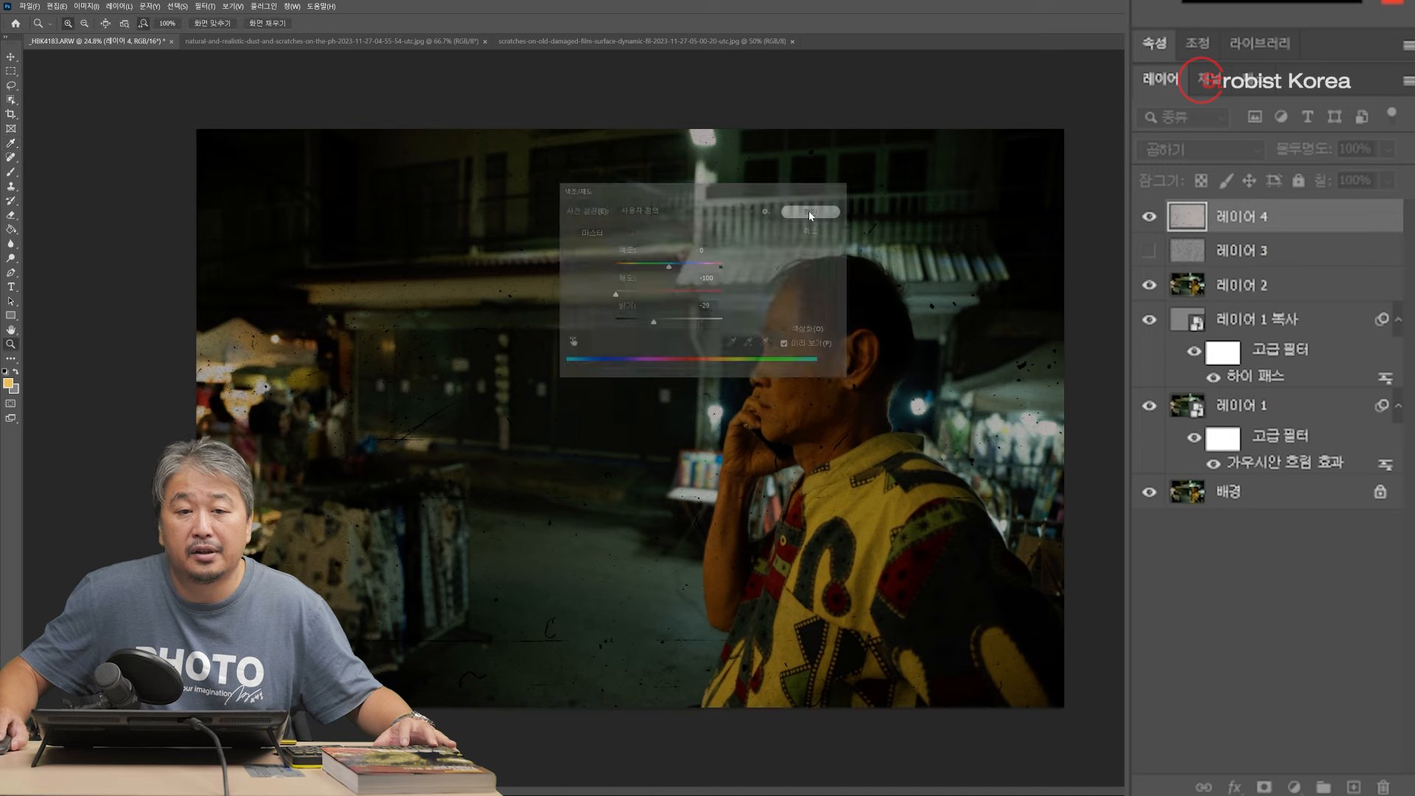
Step: Set the dust texture layer's blend mode to Overlay and darken it with a Hue/Saturation lightness of -14
{"action": "left_click", "coordinate": [1200, 149]}
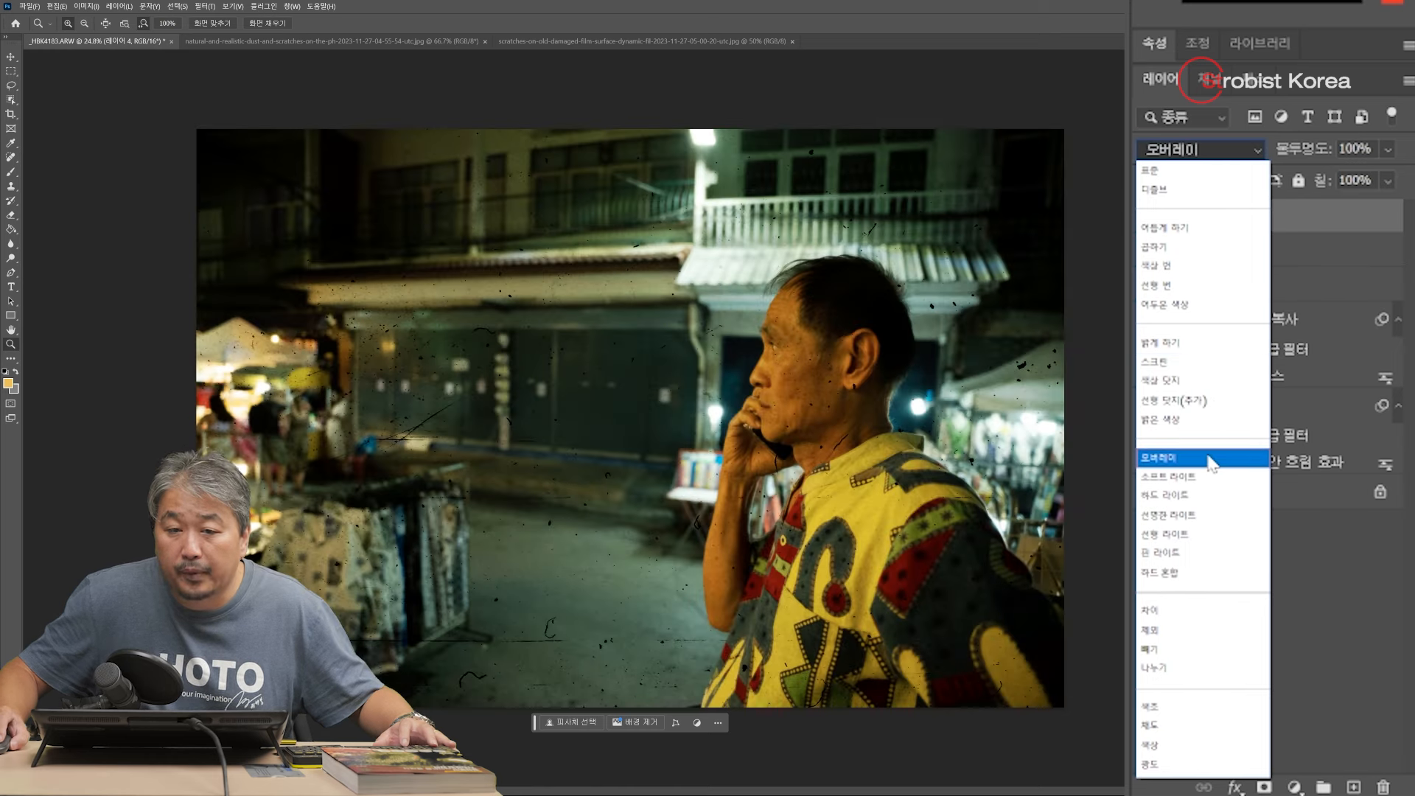
{"action": "left_click", "coordinate": [1209, 458]}
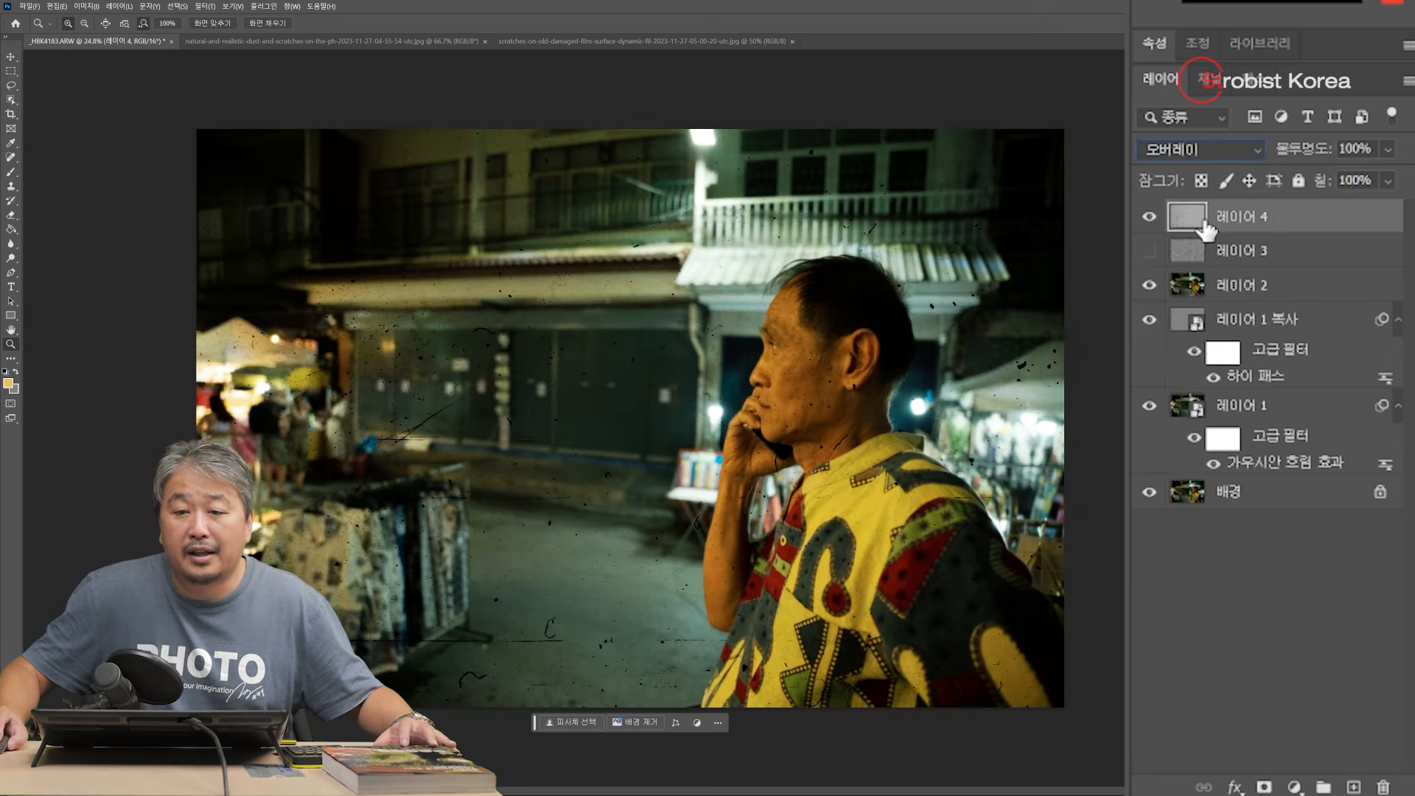
{"action": "left_click", "coordinate": [129, 6]}
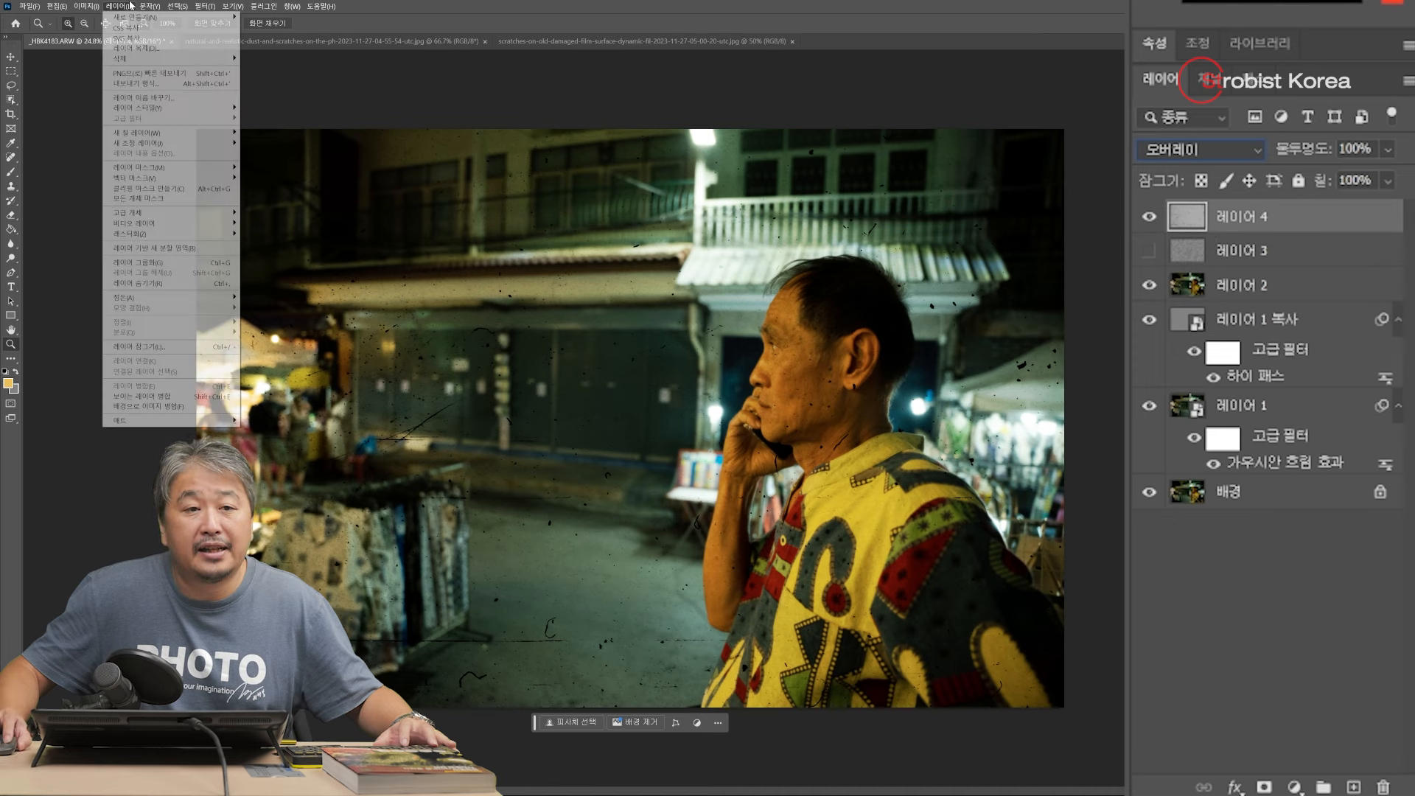
{"action": "mouse_move", "coordinate": [146, 21]}
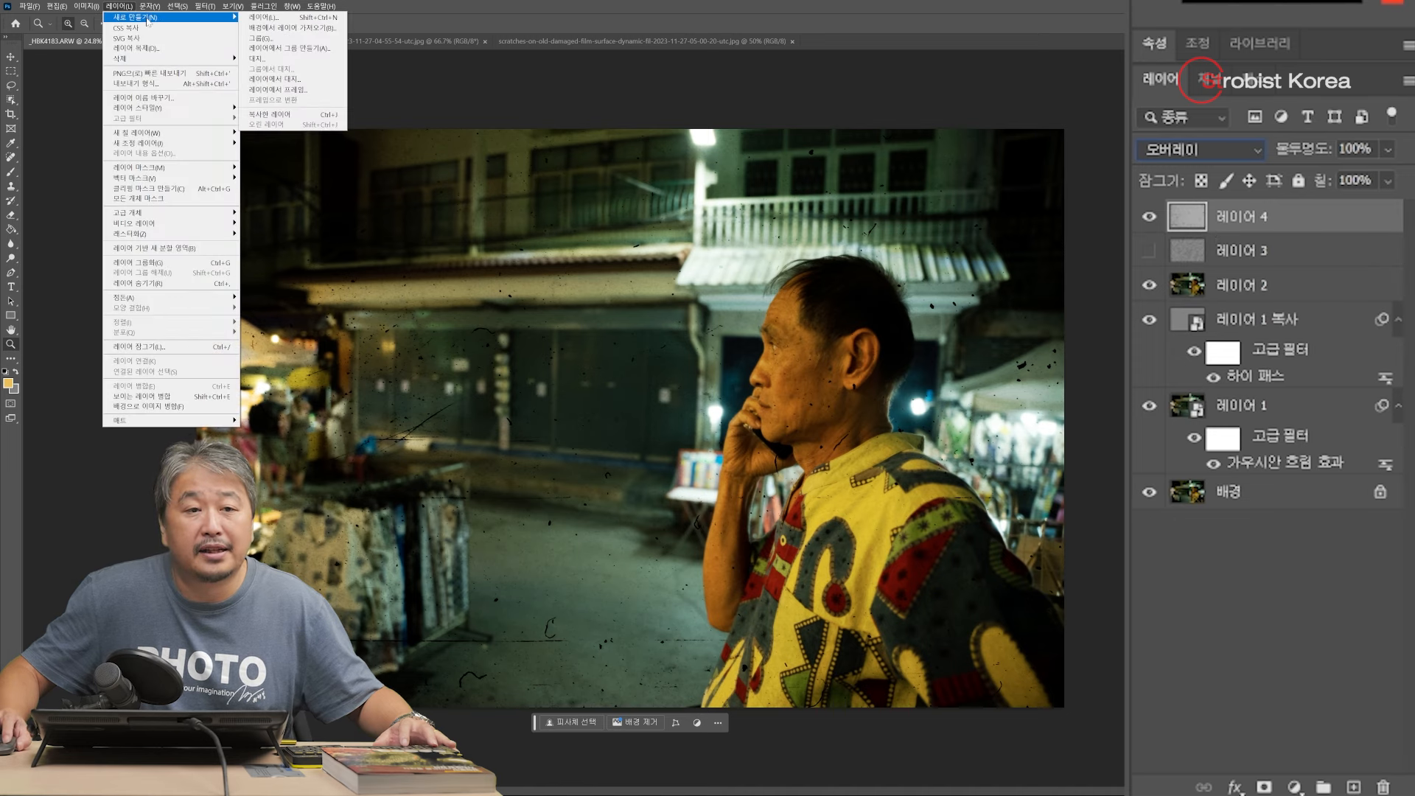
{"action": "left_click", "coordinate": [86, 6]}
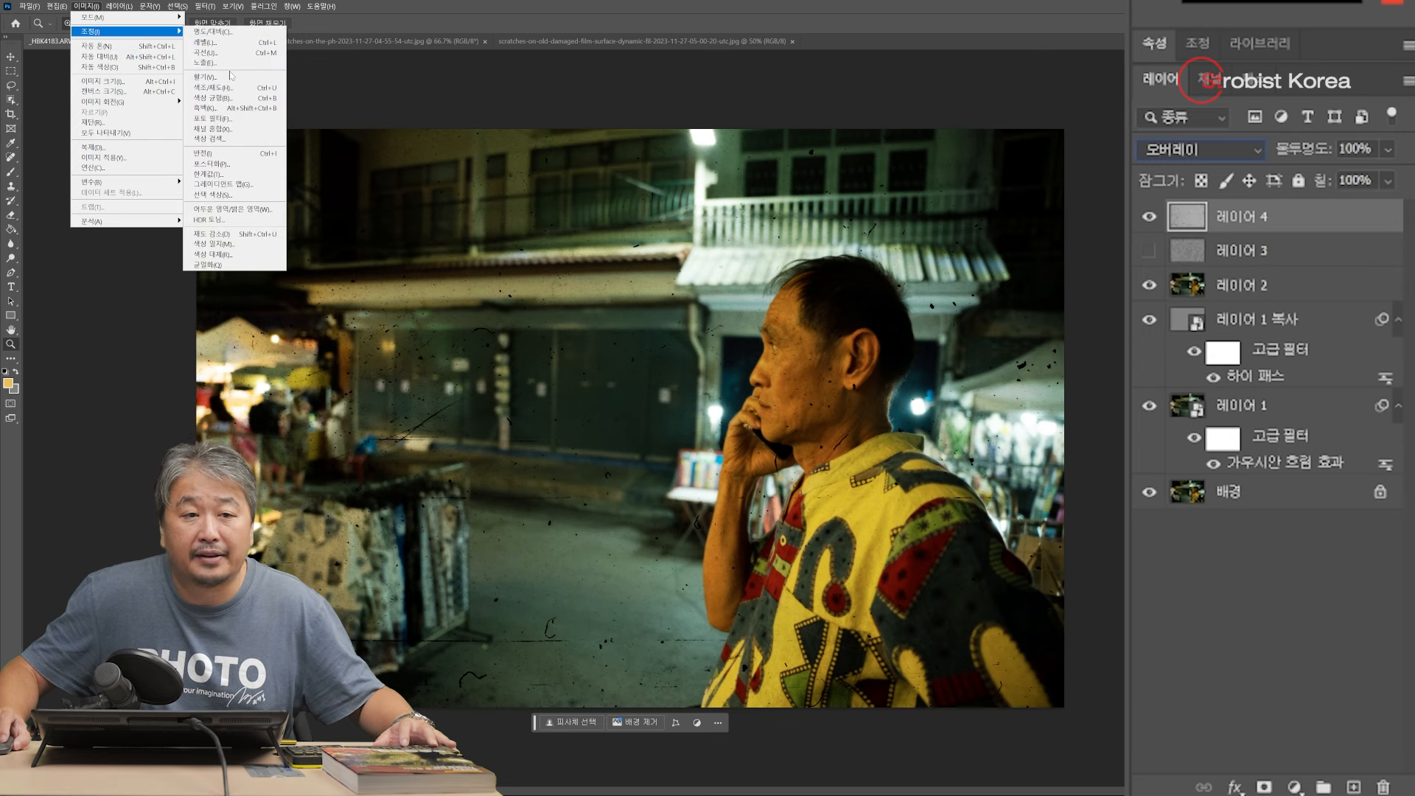
{"action": "left_click", "coordinate": [214, 87]}
{"action": "left_click_drag", "start_coordinate": [682, 190], "coordinate": [461, 252]}
{"action": "left_click_drag", "start_coordinate": [453, 384], "coordinate": [443, 387]}
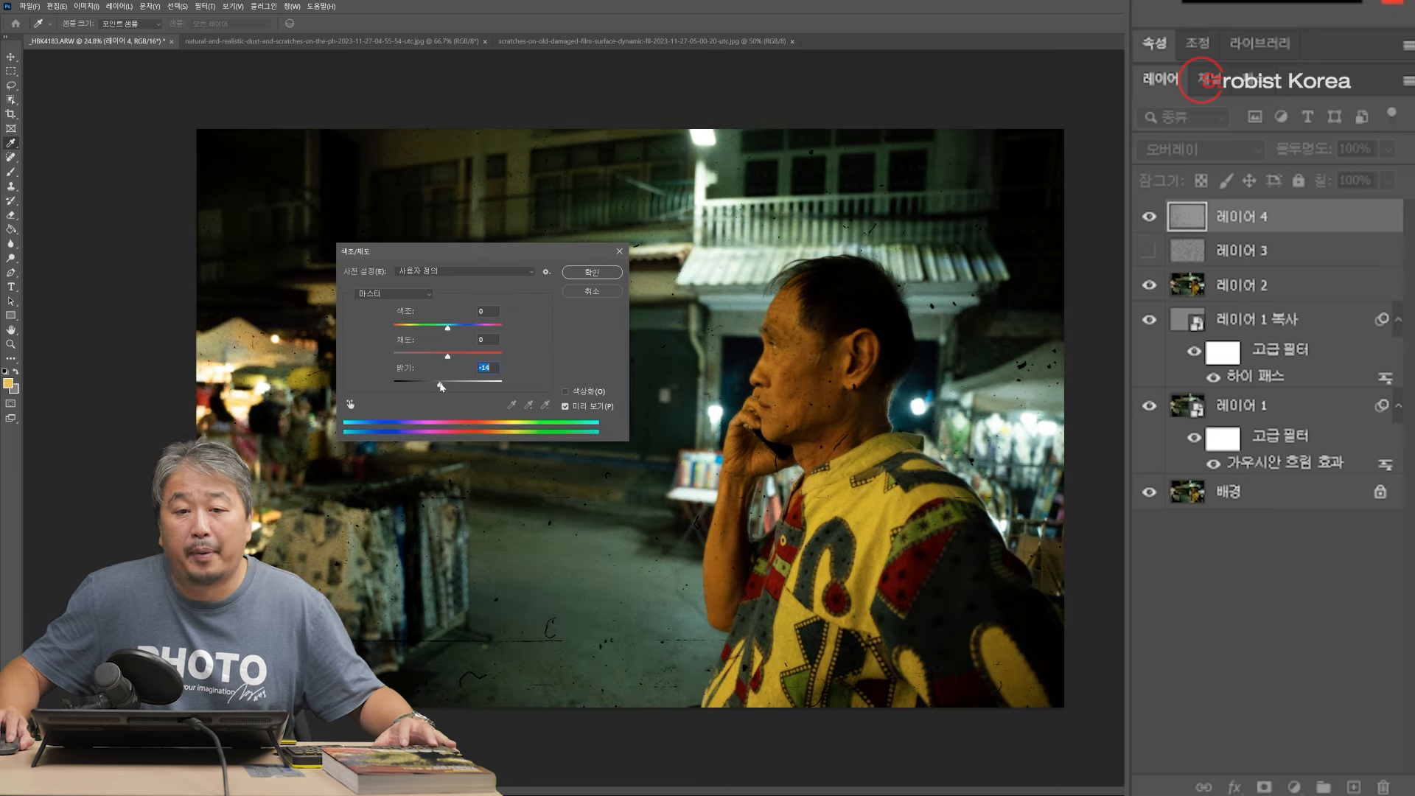
{"action": "left_click", "coordinate": [611, 278]}
Step: Show the noise layer again and examine the combined dust and grain on the man's face in close-up
{"action": "key", "text": "z"}
{"action": "left_click", "coordinate": [798, 417]}
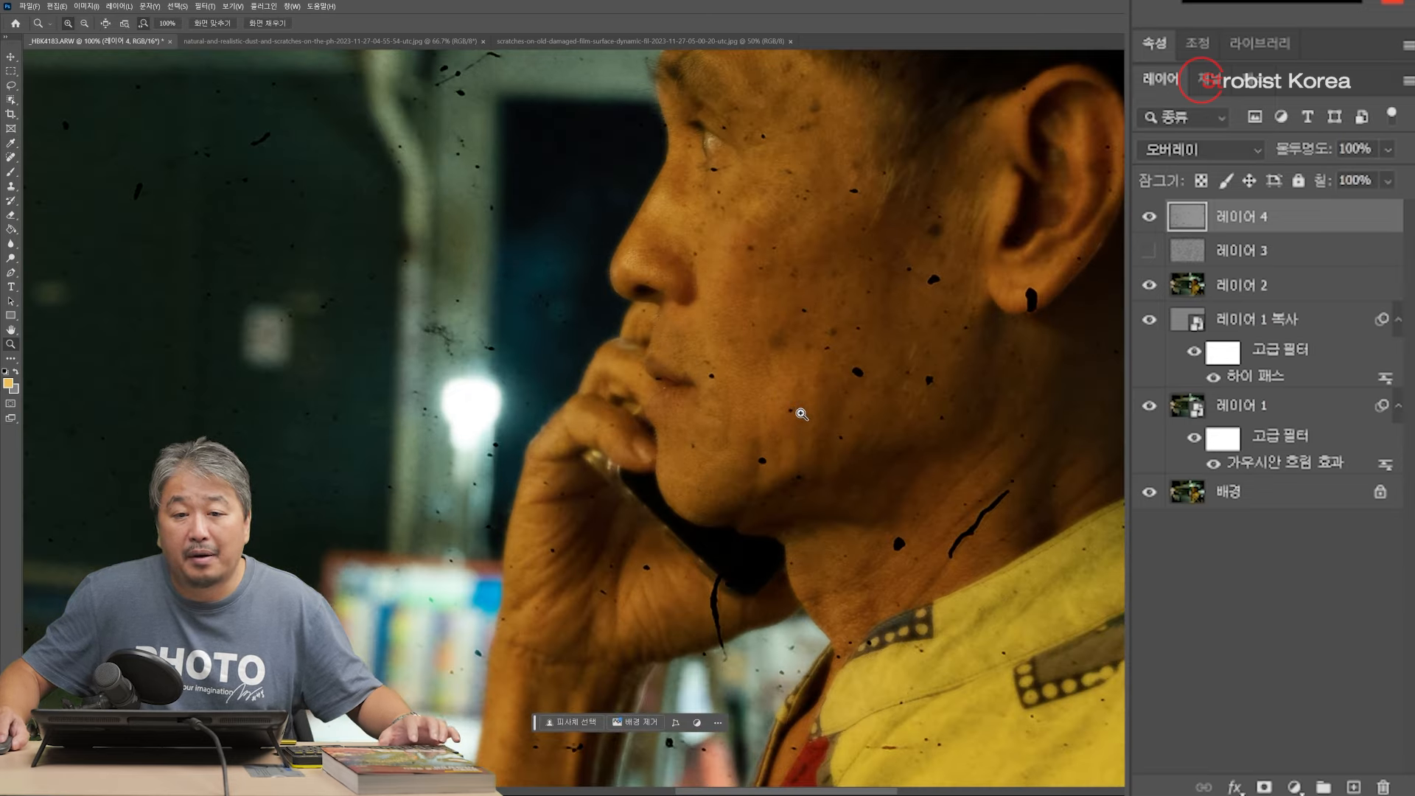
{"action": "left_click", "coordinate": [802, 414]}
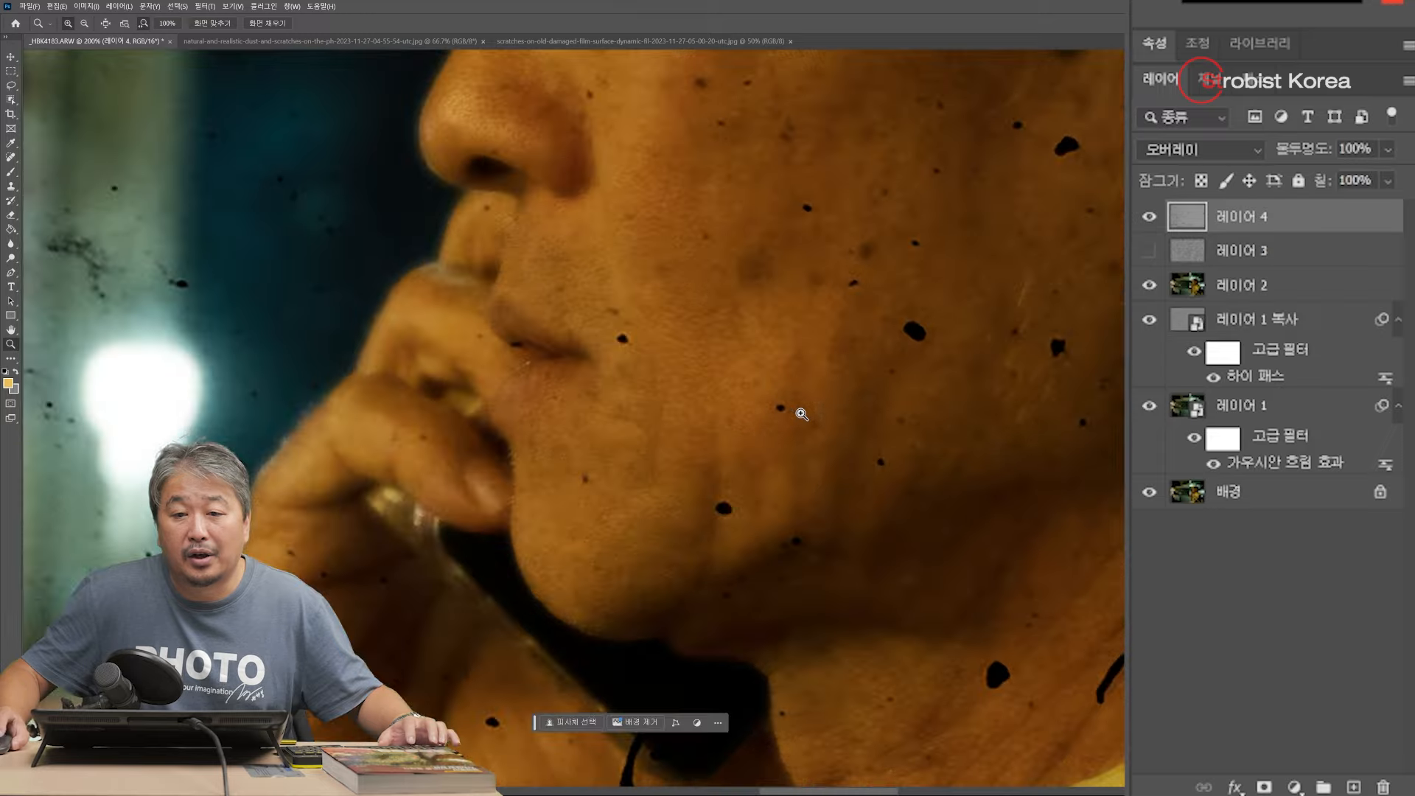
{"action": "left_click", "coordinate": [1150, 251]}
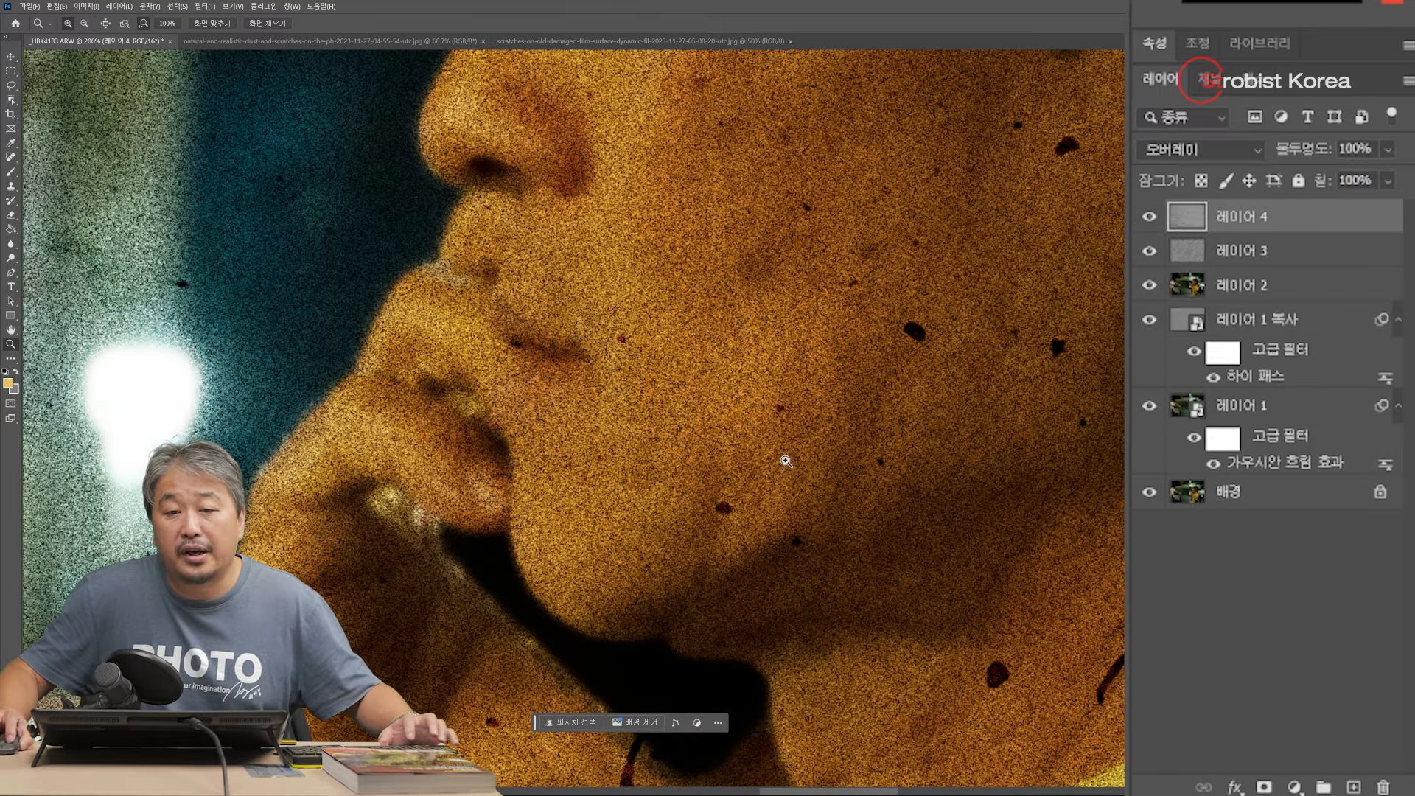
{"action": "left_click", "coordinate": [796, 405], "text": "alt"}
{"action": "left_click", "coordinate": [802, 405], "text": "alt"}
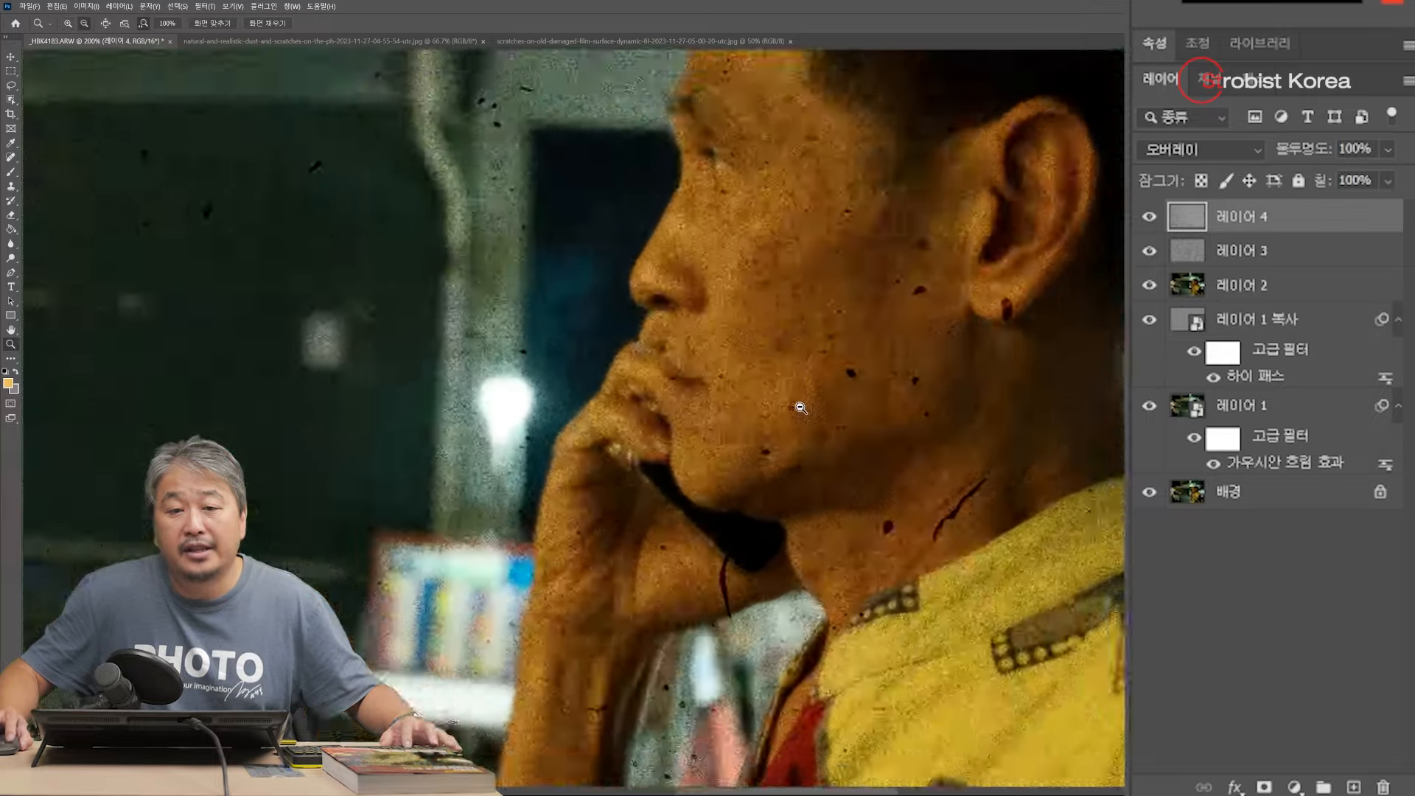
{"action": "left_click", "coordinate": [779, 345], "text": "alt"}
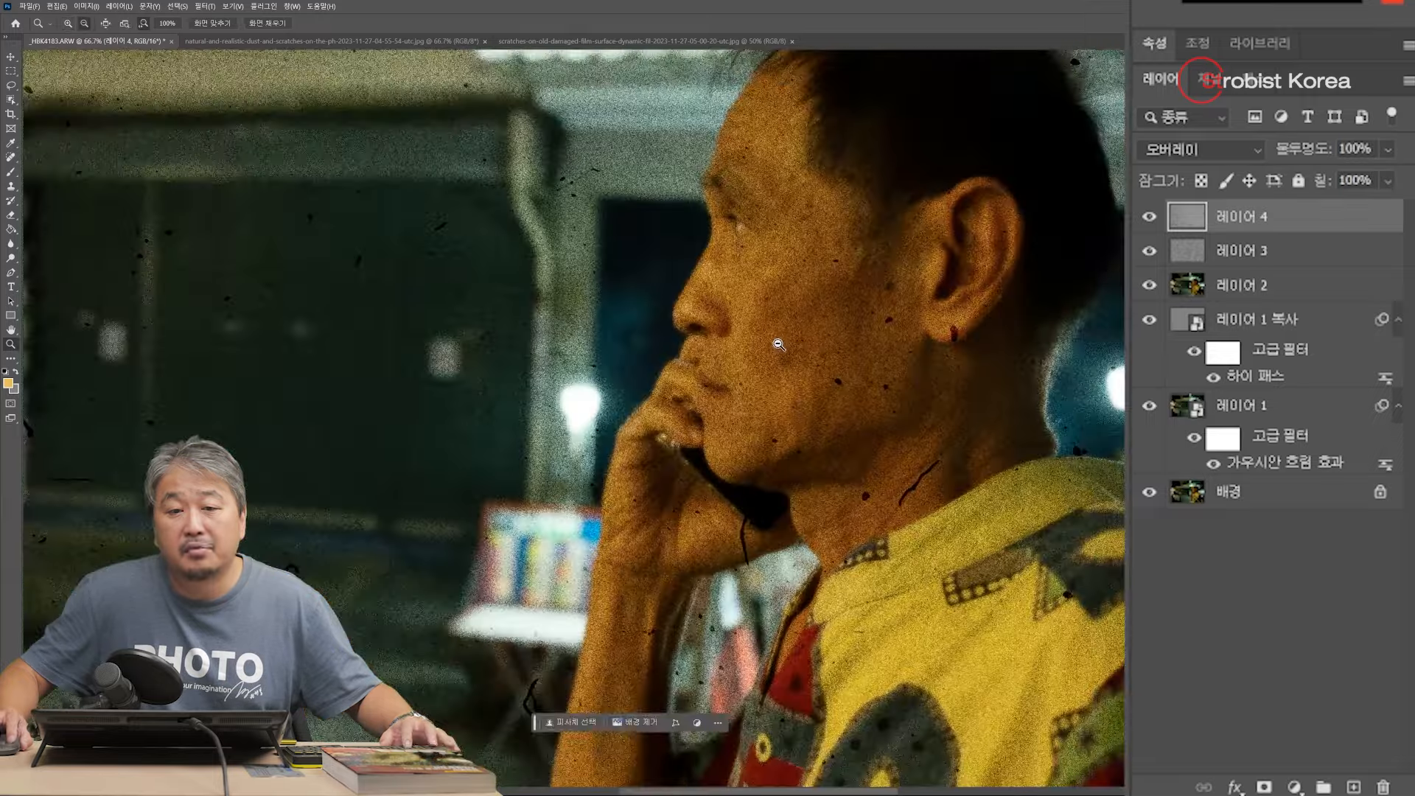
Step: Examine the dust specks and grain on the man's face and over the whole picture at several magnifications
{"action": "left_click", "coordinate": [772, 303]}
{"action": "left_click", "coordinate": [769, 300]}
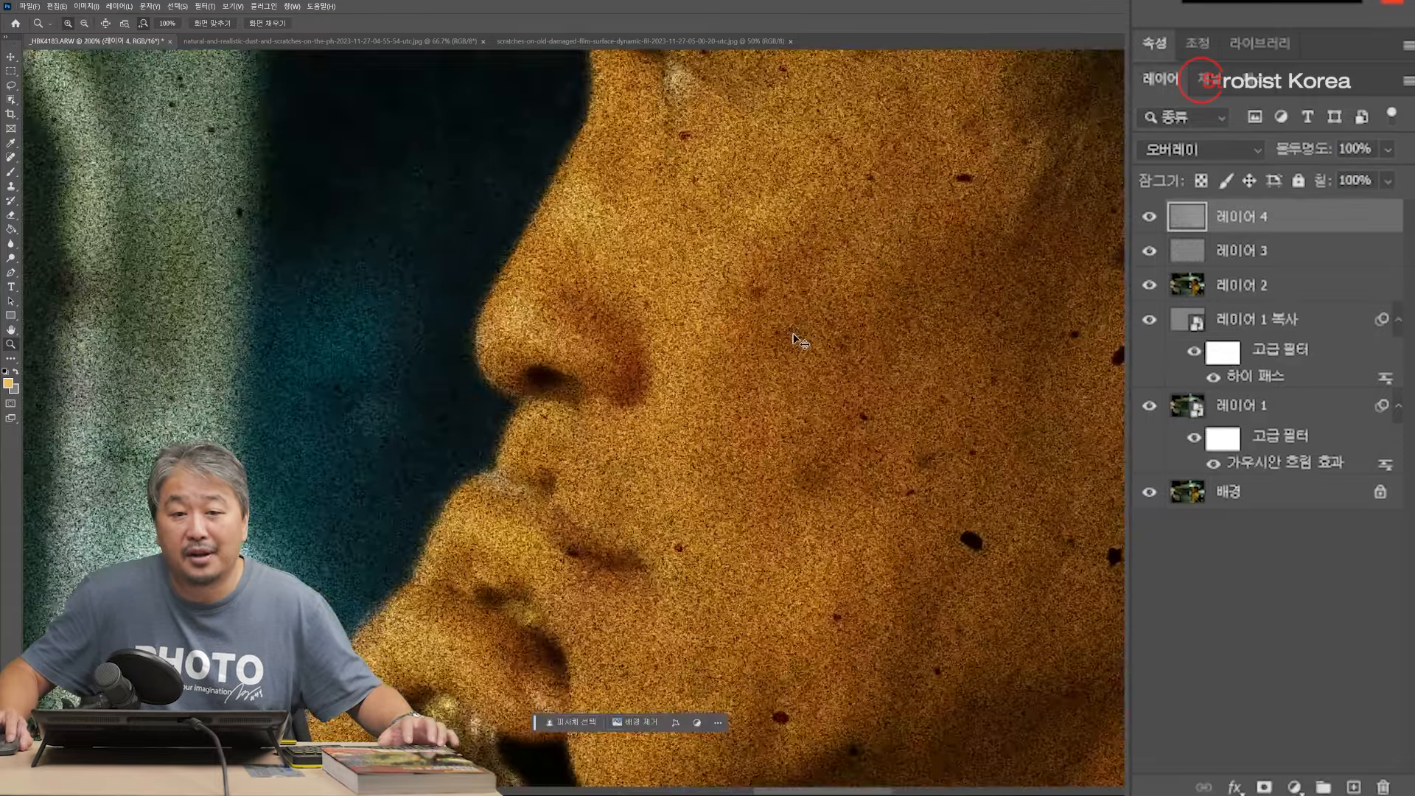
{"action": "left_click", "coordinate": [795, 338], "text": "alt"}
{"action": "left_click", "coordinate": [794, 336], "text": "alt"}
{"action": "left_click", "coordinate": [794, 335], "text": "alt"}
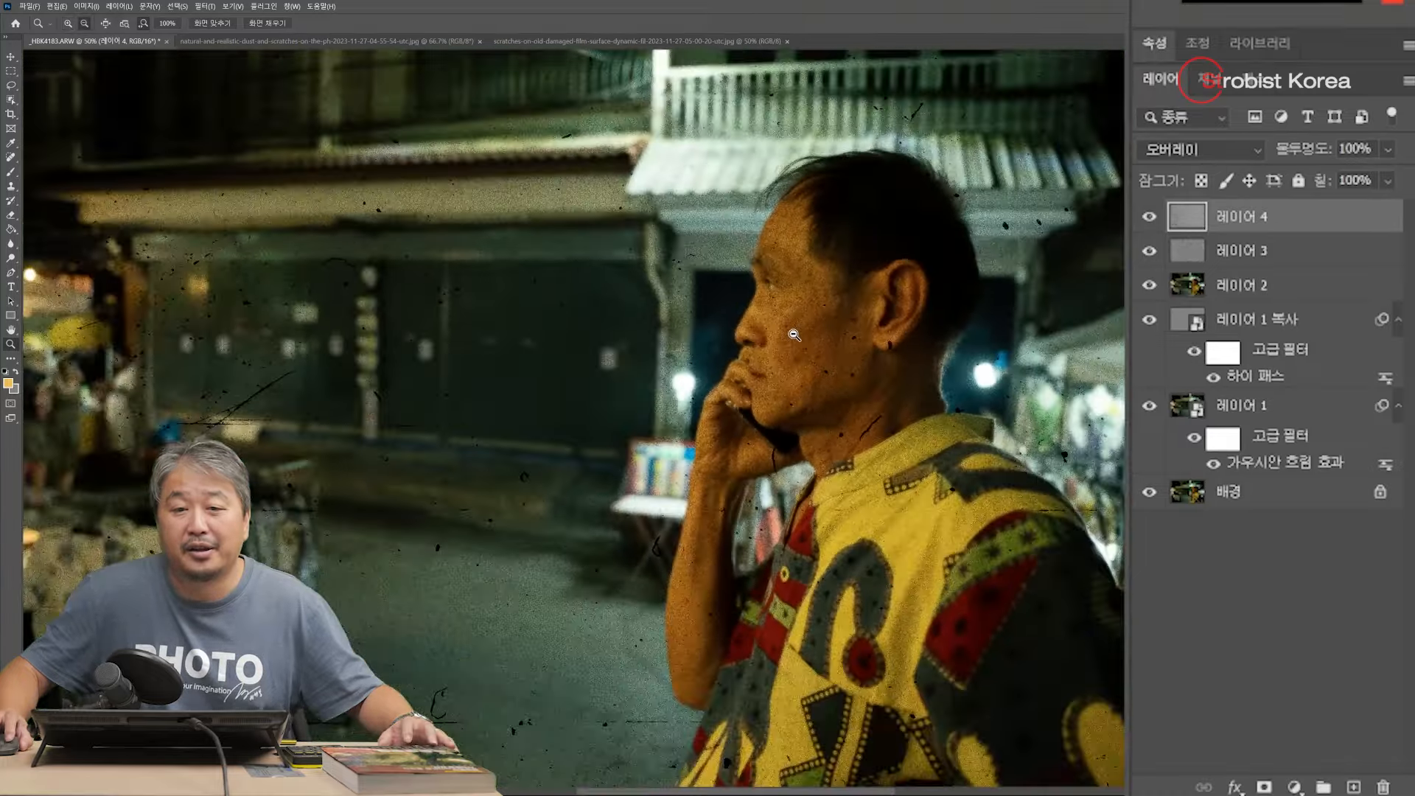
{"action": "left_click", "coordinate": [794, 336], "text": "alt"}
{"action": "left_click", "coordinate": [794, 338], "text": "alt"}
{"action": "left_click", "coordinate": [794, 347]}
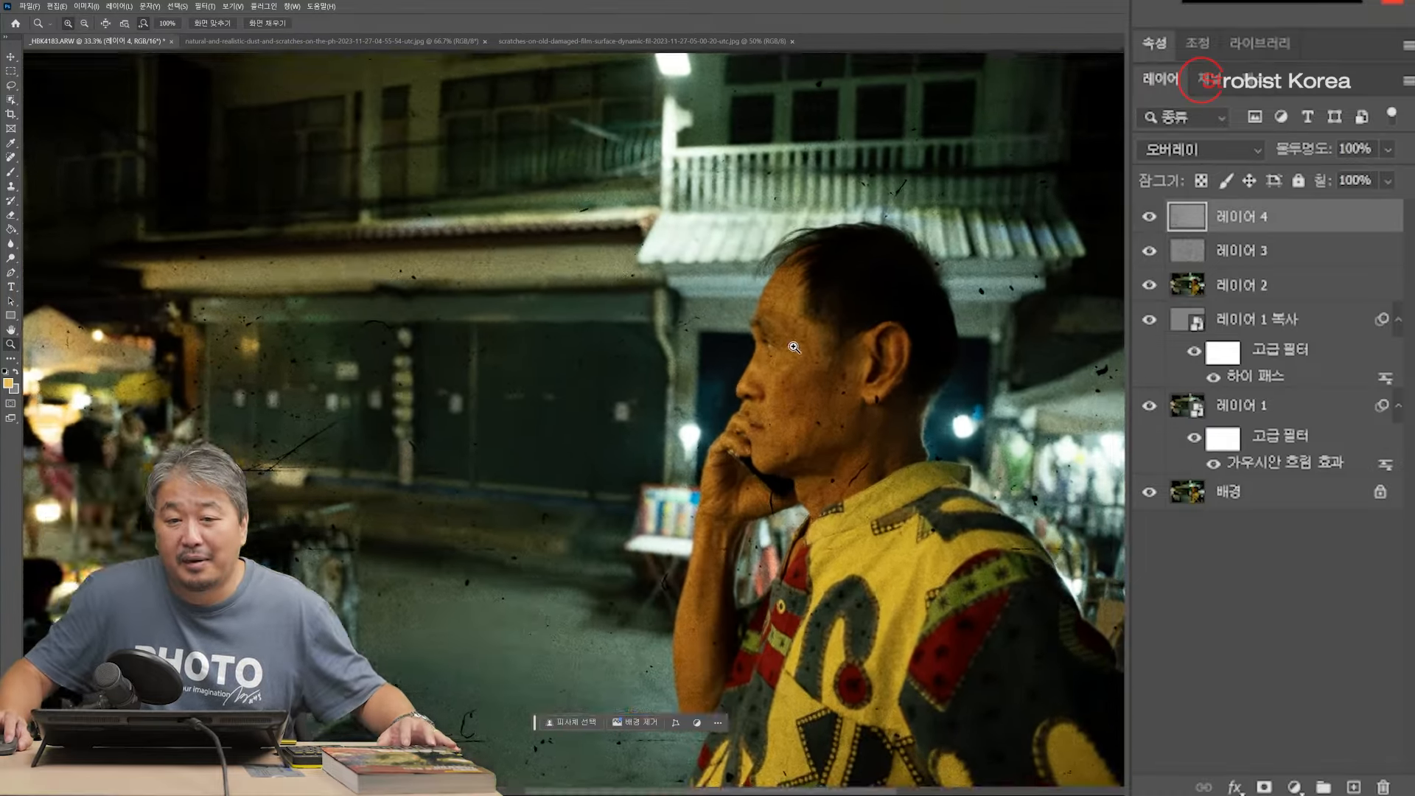
{"action": "left_click", "coordinate": [794, 347]}
{"action": "left_click_drag", "start_coordinate": [794, 469], "coordinate": [811, 420]}
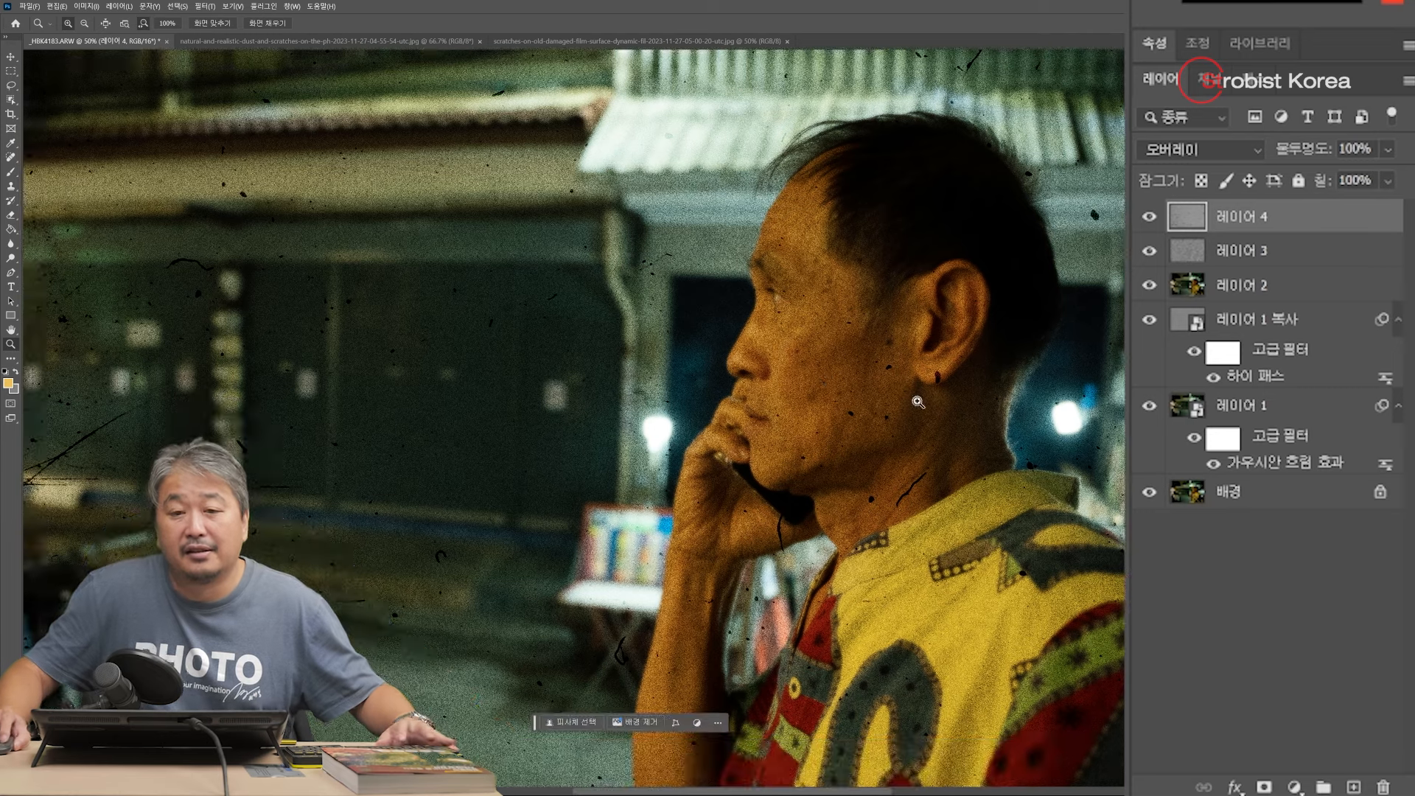
Step: Hide the dust texture layer and paste the scratched old-film texture into the portrait, converting its colors to the document profile
{"action": "left_click", "coordinate": [1149, 216]}
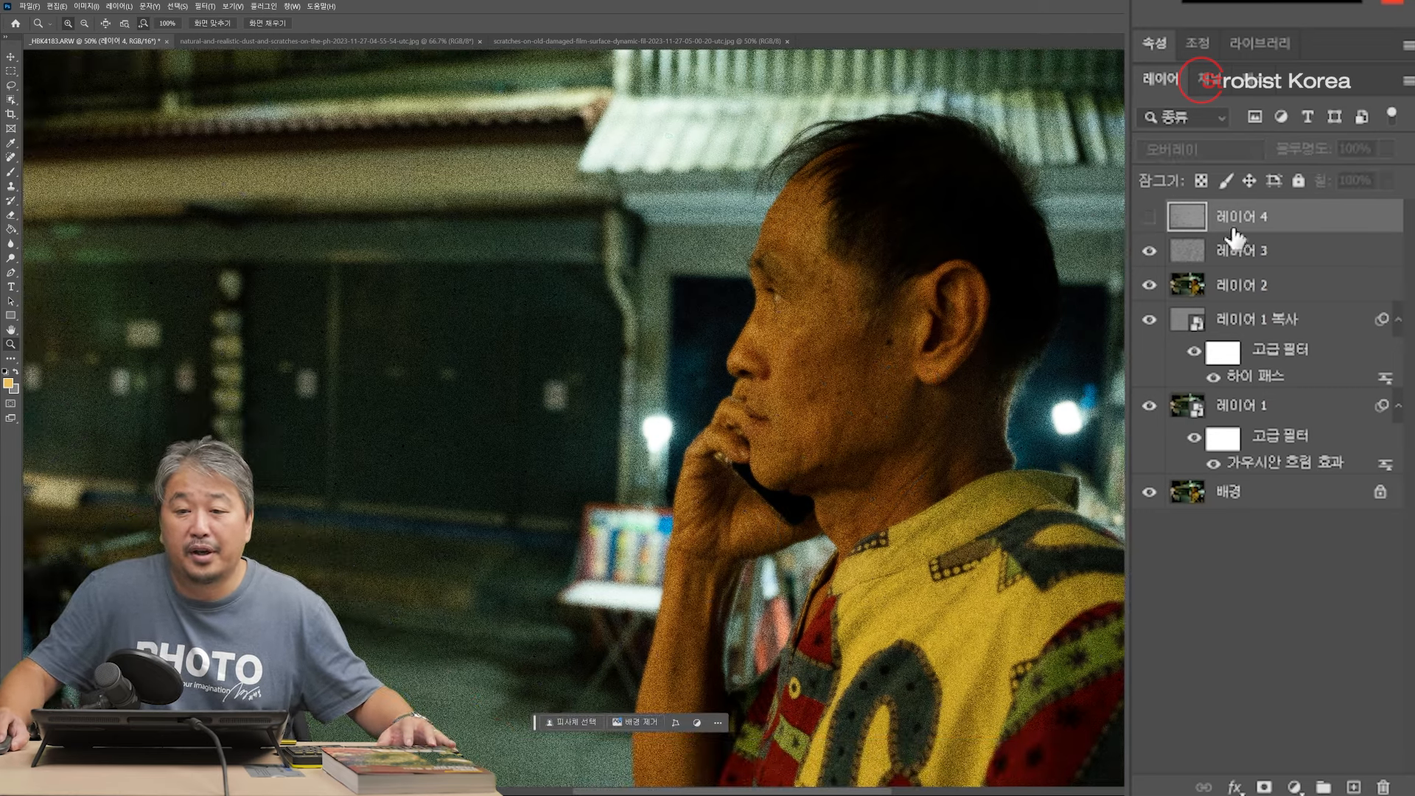
{"action": "left_click", "coordinate": [631, 41]}
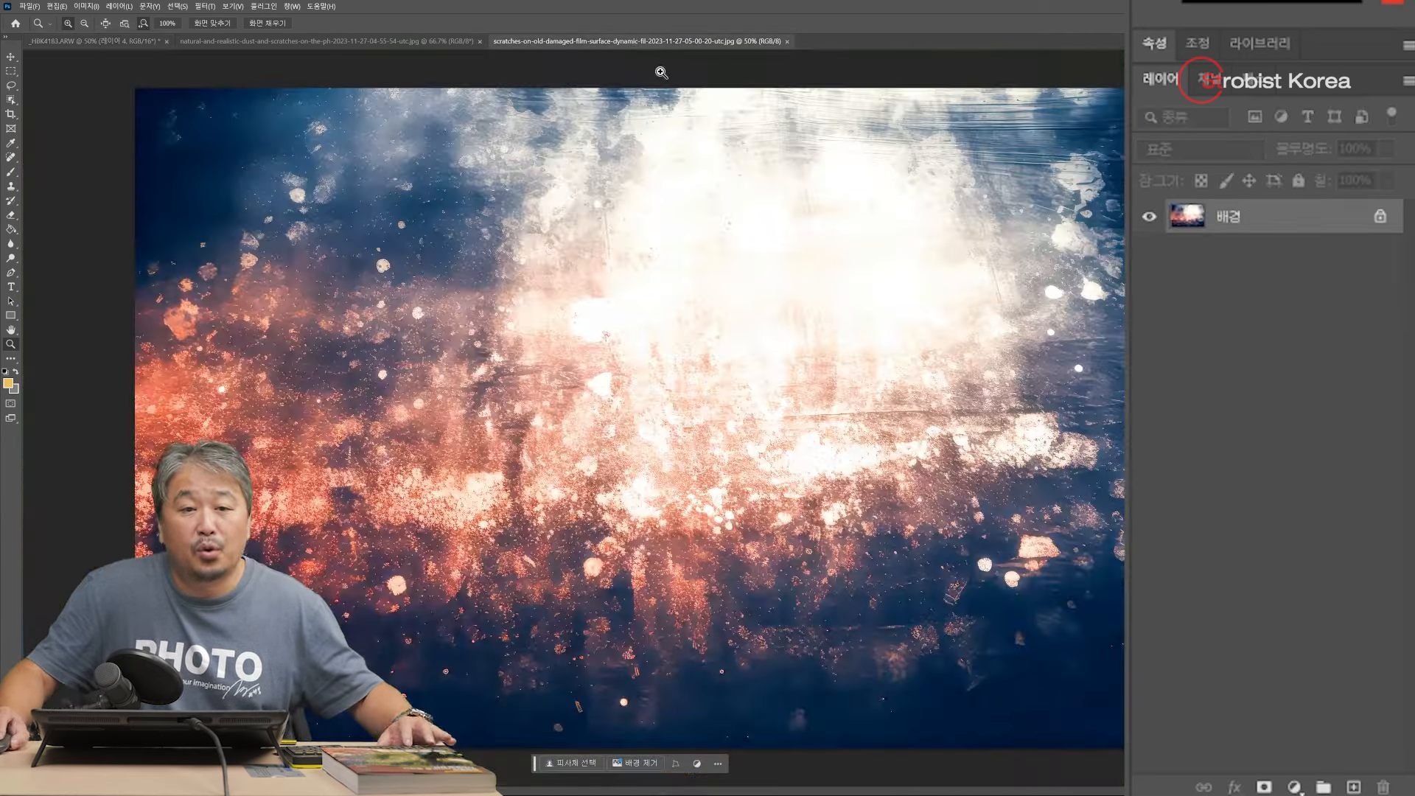
{"action": "left_click", "coordinate": [151, 41]}
{"action": "key", "text": "ctrl+v"}
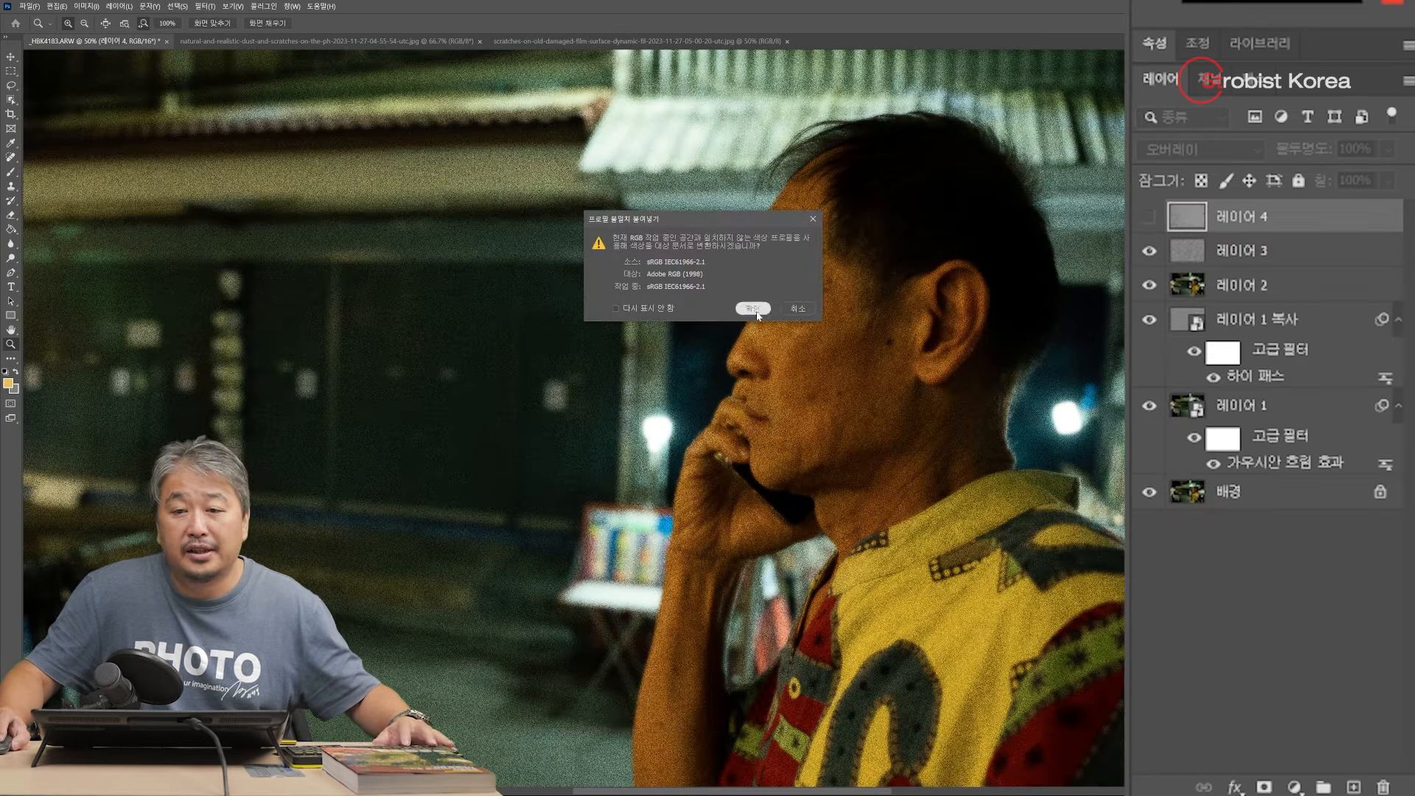
{"action": "left_click", "coordinate": [753, 310]}
{"action": "key", "text": "ctrl+0"}
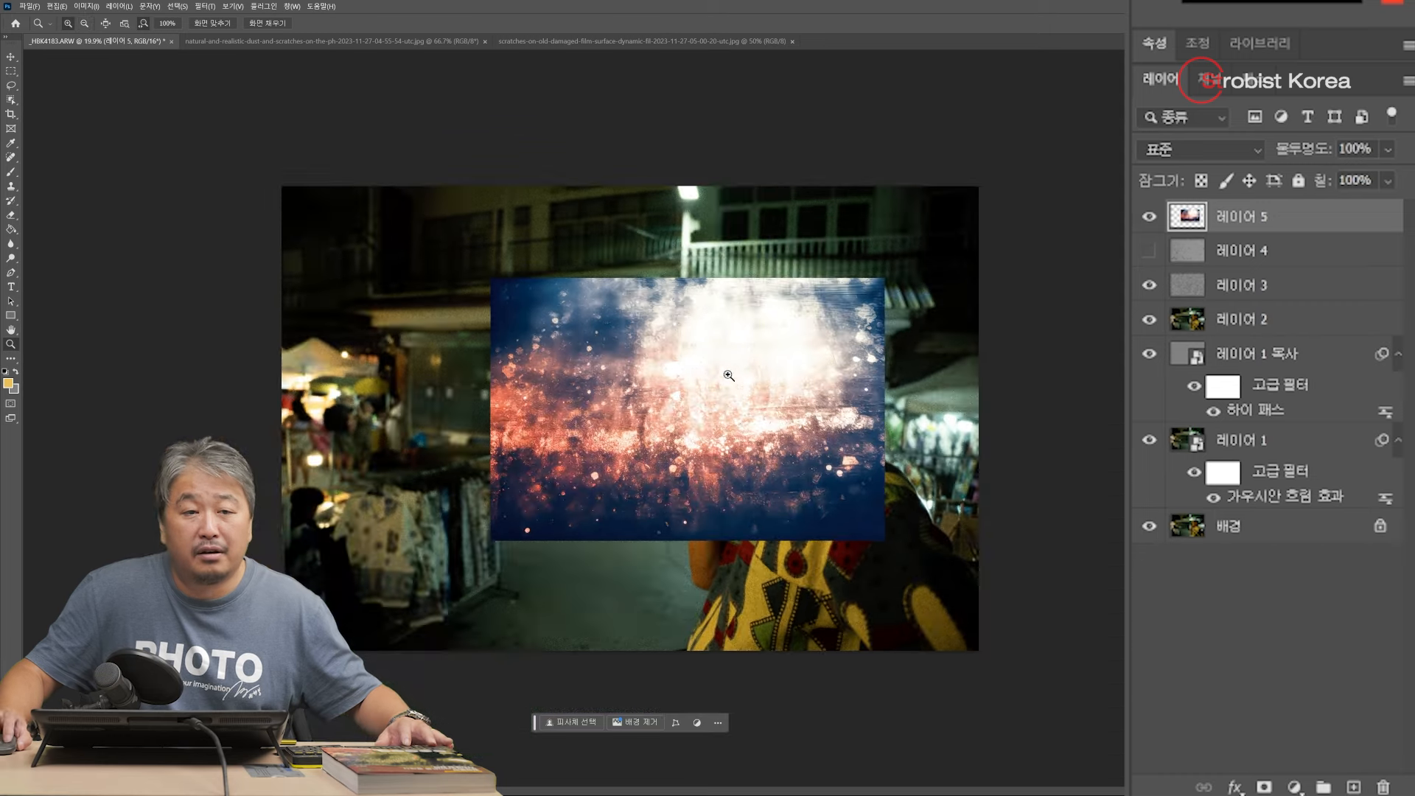
Step: Align the pasted film texture with the photo's upper-left corner and scale it up to cover the whole picture
{"action": "key", "text": "v"}
{"action": "left_click_drag", "start_coordinate": [582, 316], "coordinate": [356, 222]}
{"action": "key", "text": "ctrl+t"}
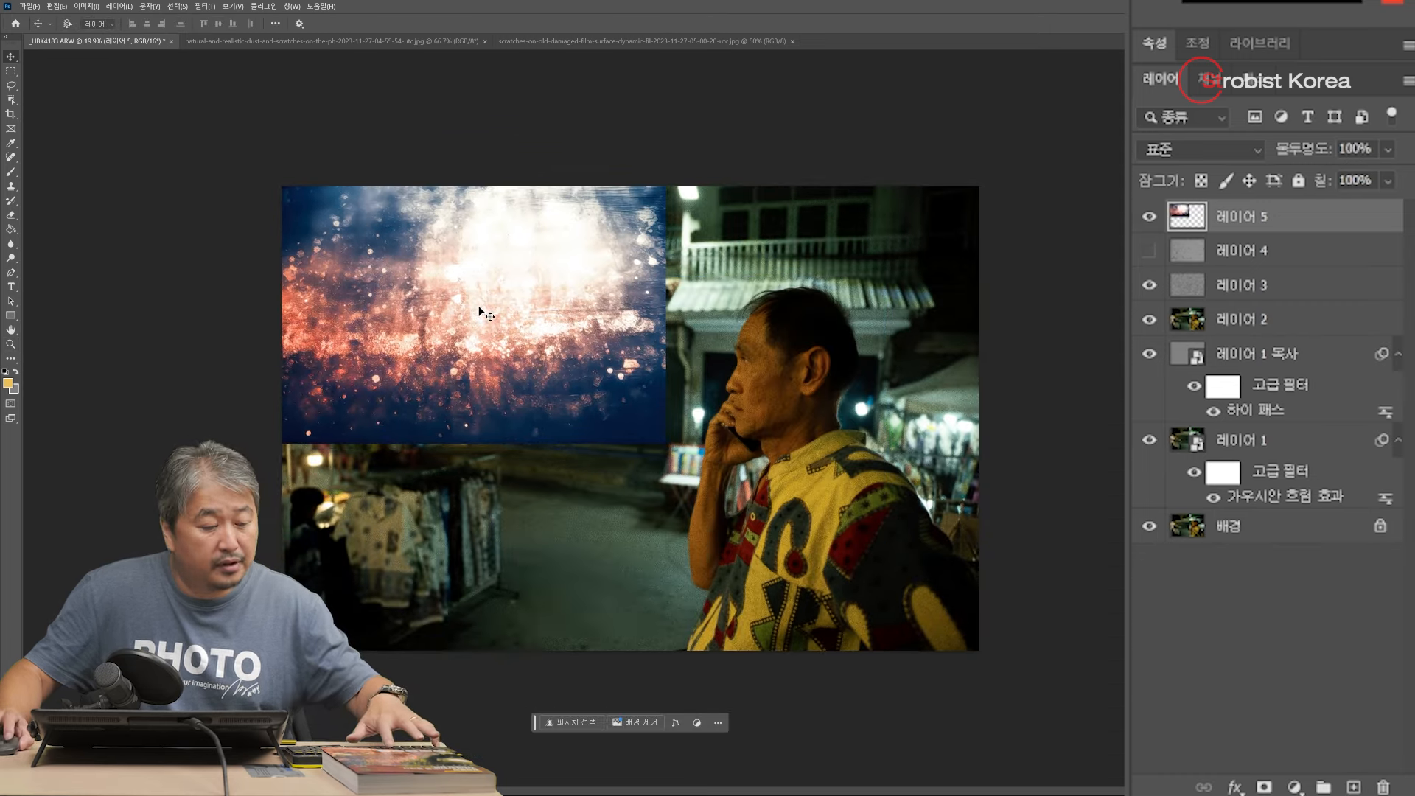
{"action": "left_click_drag", "start_coordinate": [666, 443], "coordinate": [995, 662]}
{"action": "key", "text": "Return"}
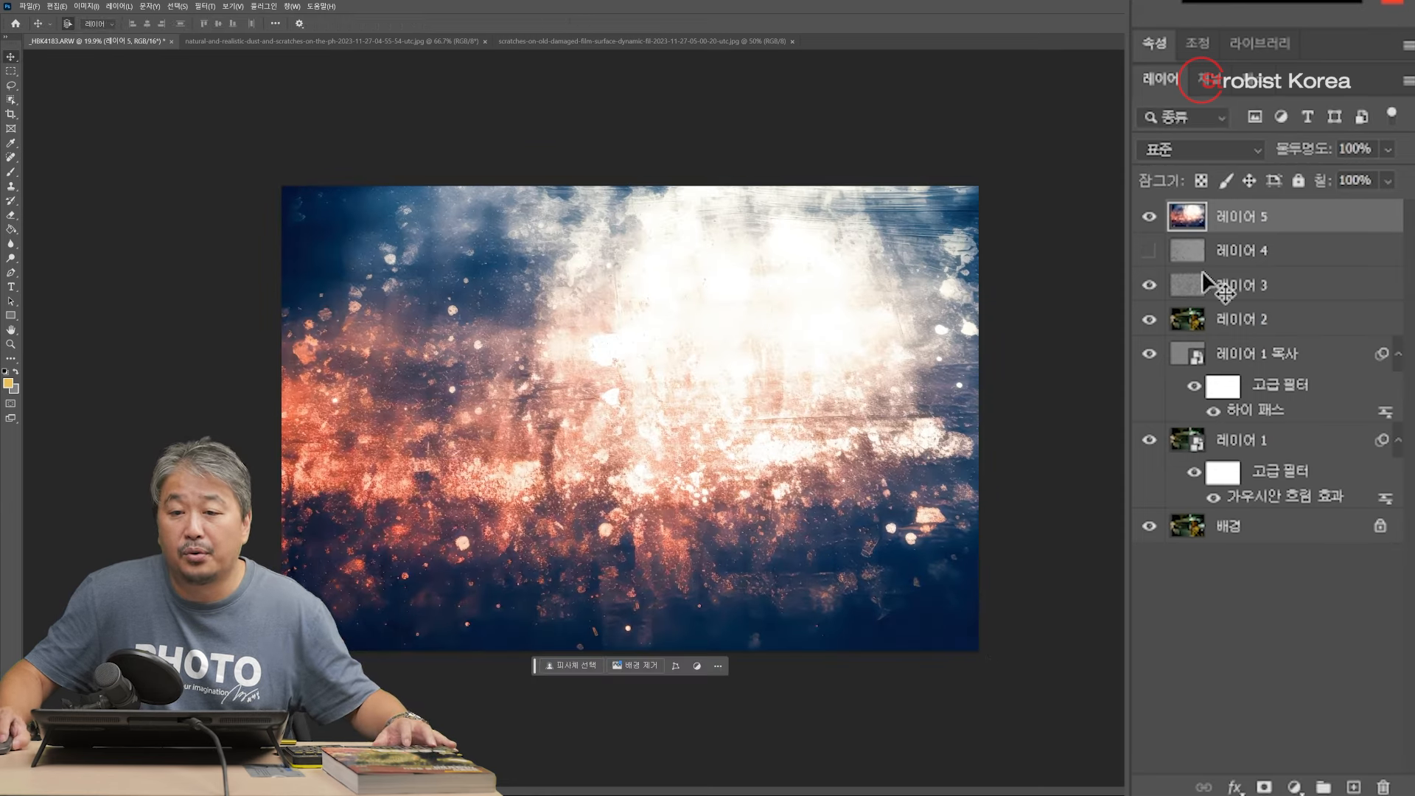
Step: Try the Lighten and Multiply blend modes on the scratched-film texture layer
{"action": "left_click", "coordinate": [1206, 147]}
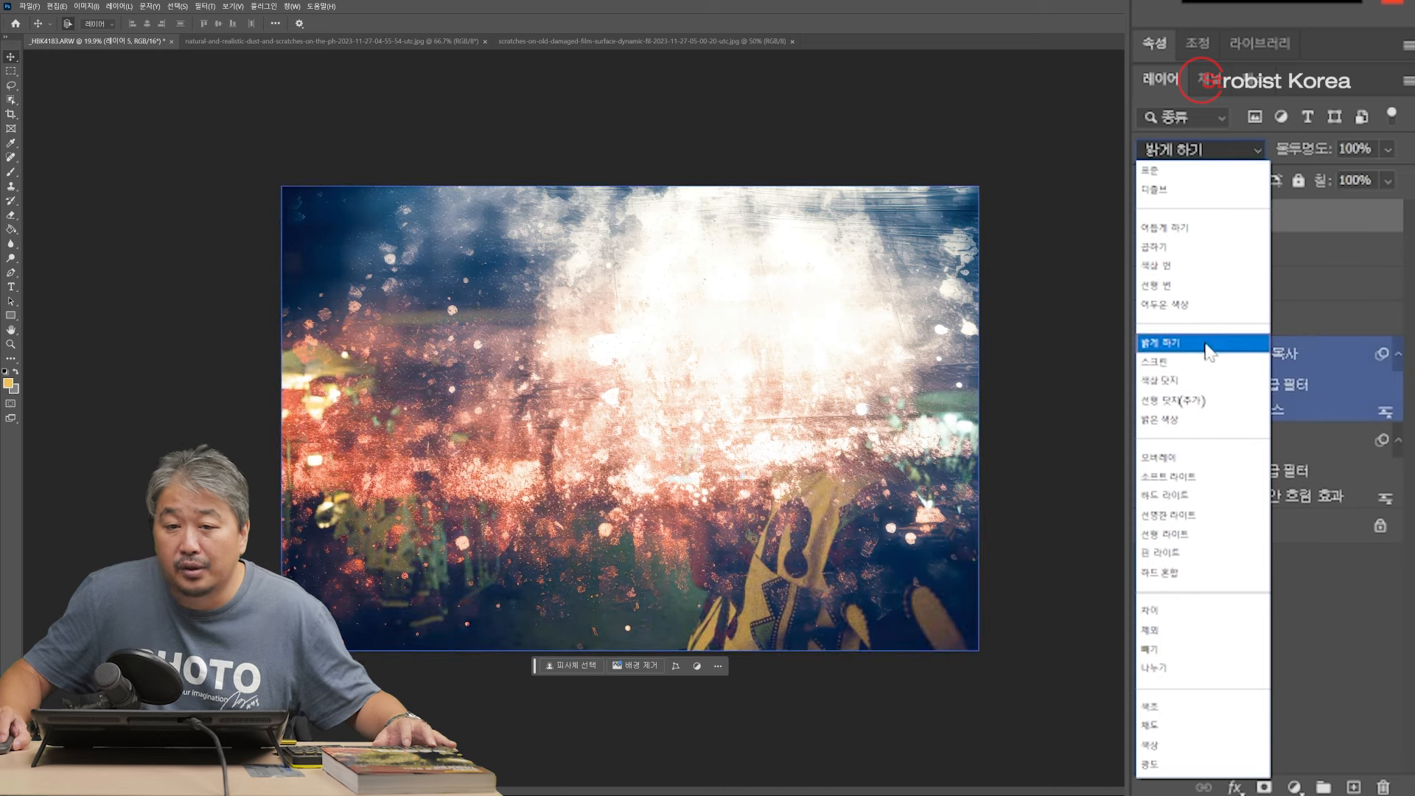
{"action": "left_click", "coordinate": [1209, 352]}
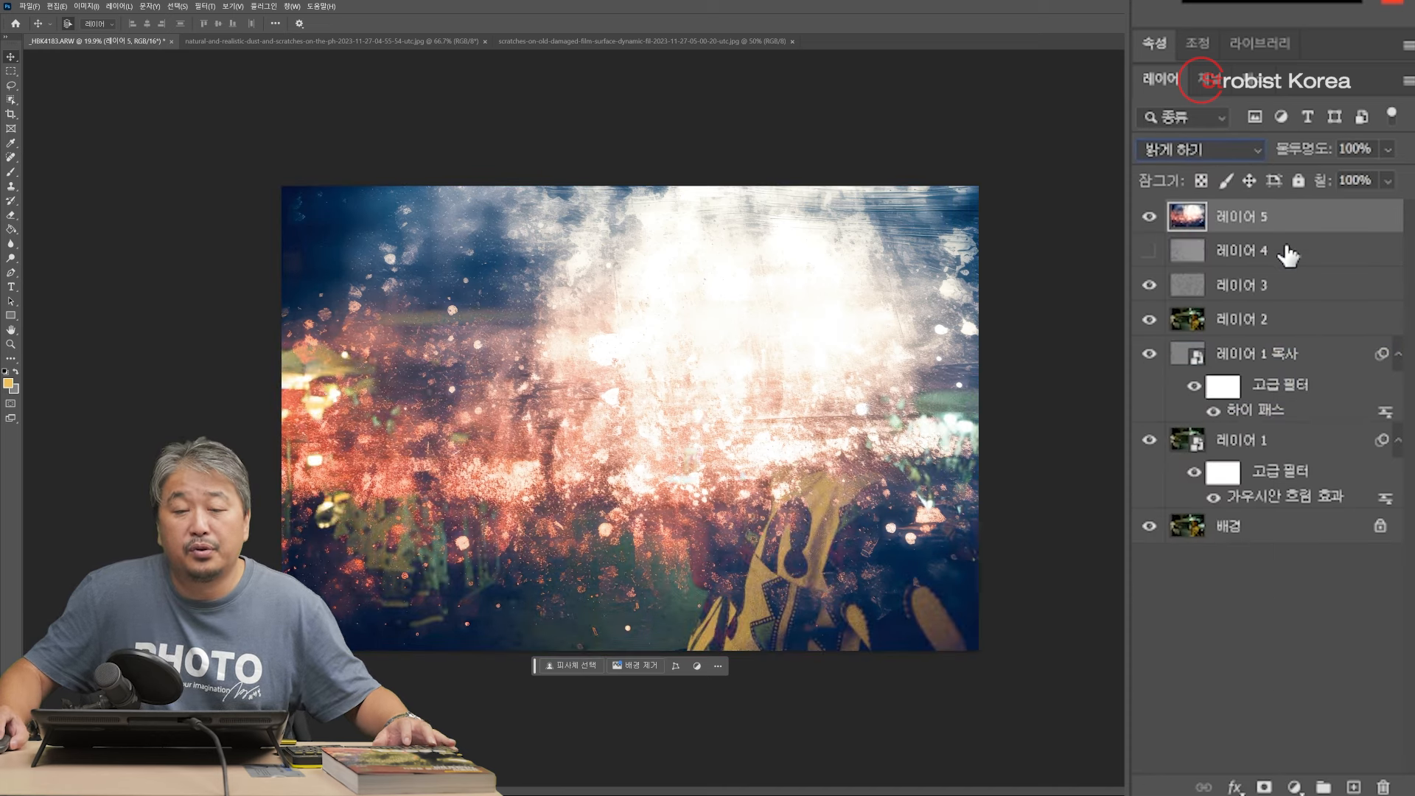
{"action": "left_click", "coordinate": [1194, 149]}
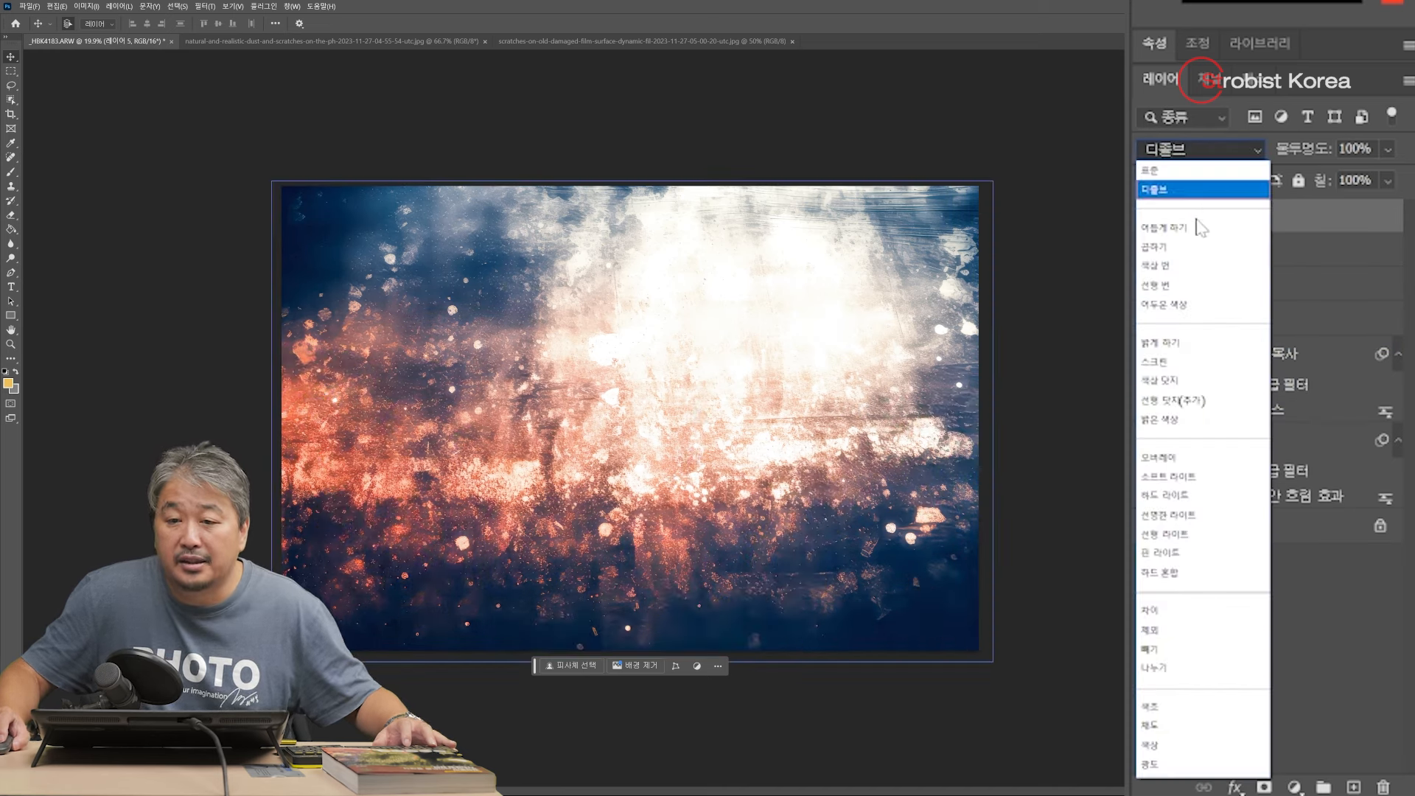
{"action": "left_click", "coordinate": [1194, 248]}
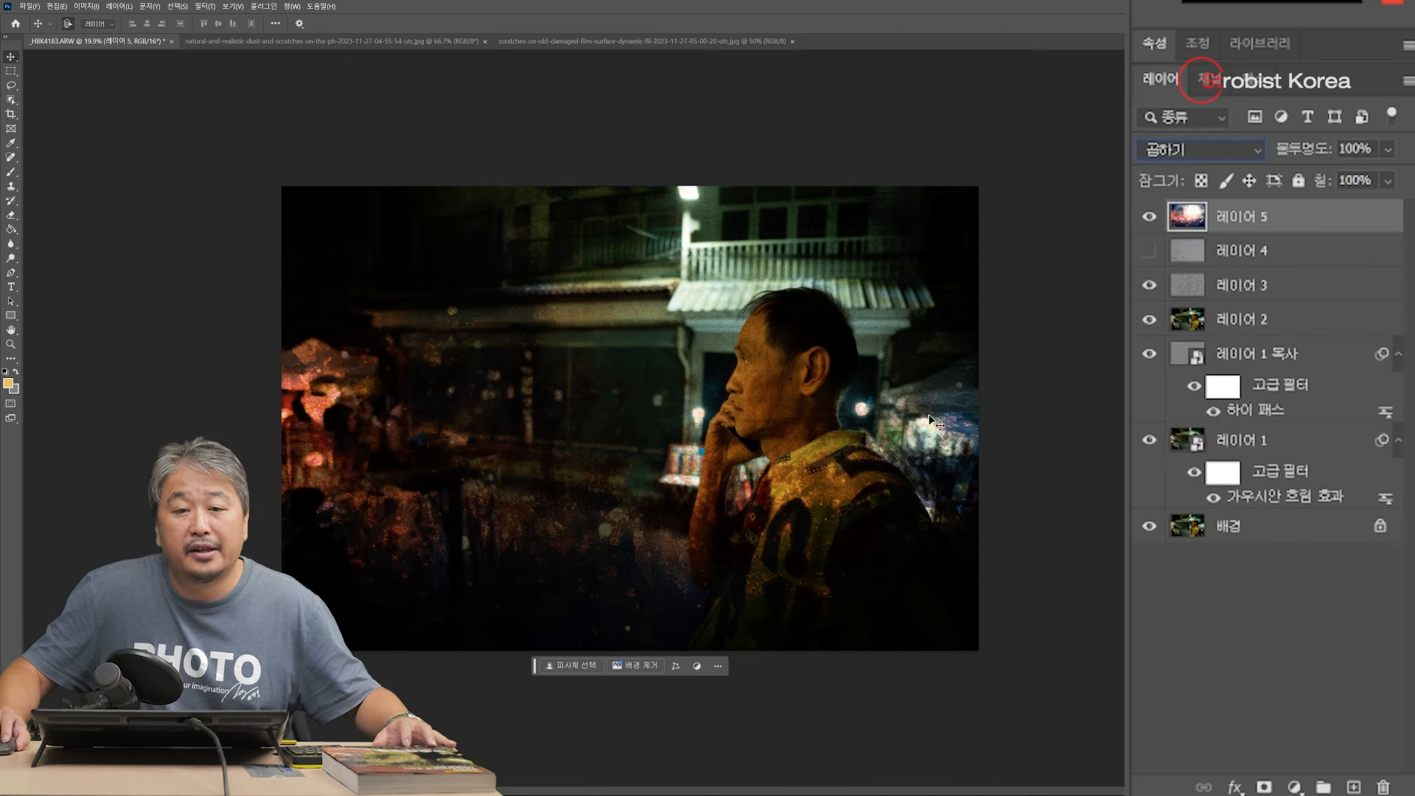
{"action": "left_click", "coordinate": [1149, 286]}
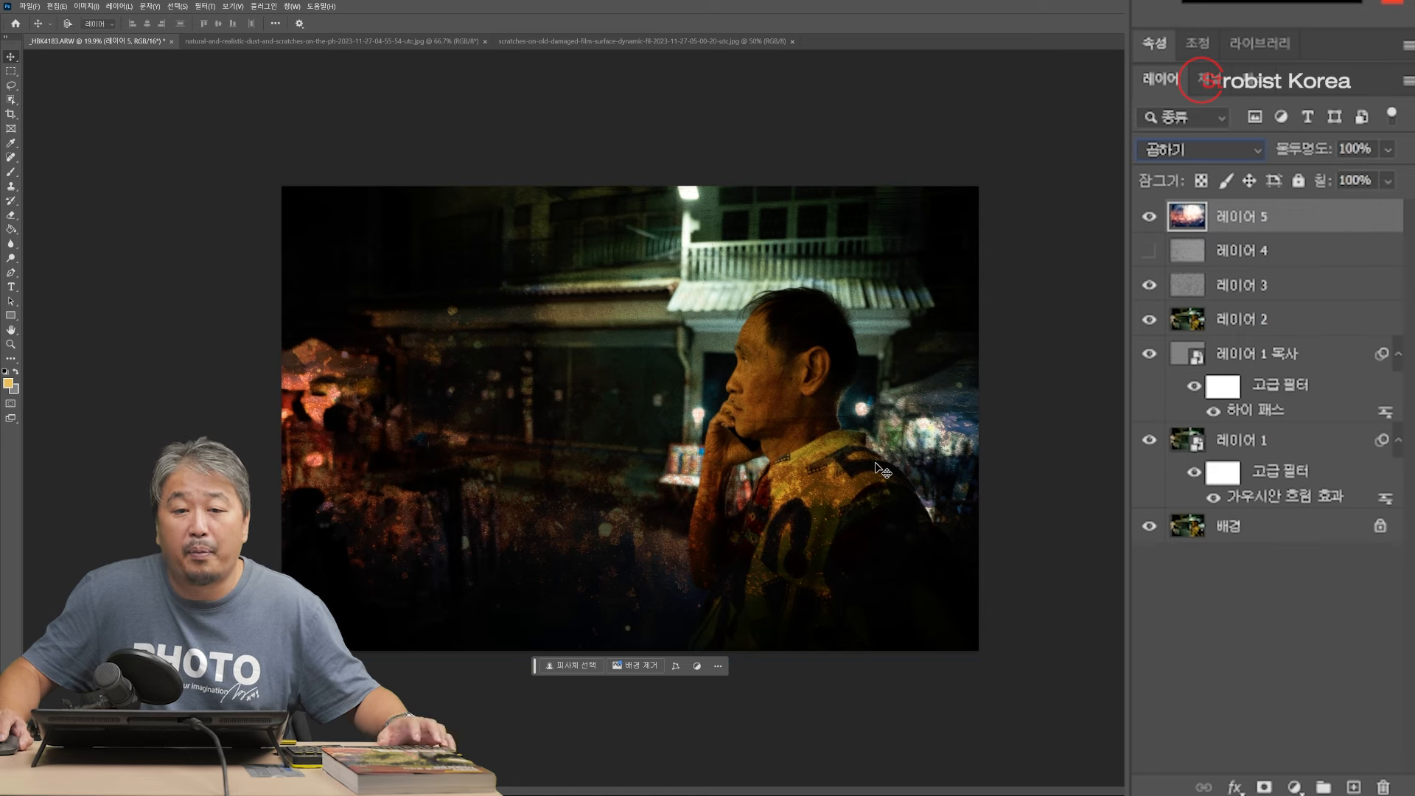
{"action": "left_click", "coordinate": [1047, 452]}
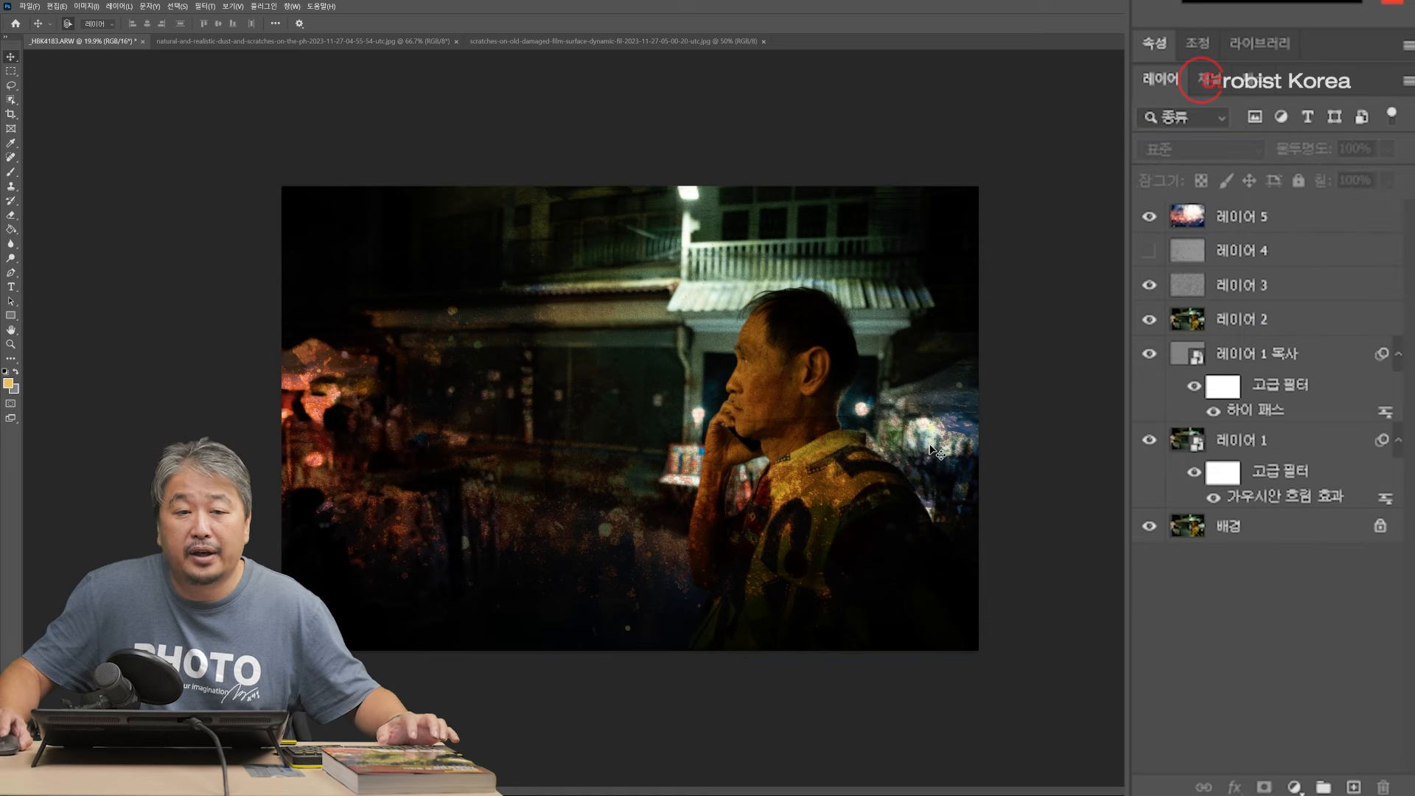
Step: Brighten the scratched-film texture layer with Hue/Saturation at a lightness of +40
{"action": "left_click", "coordinate": [10, 71]}
{"action": "key", "text": "ctrl+0"}
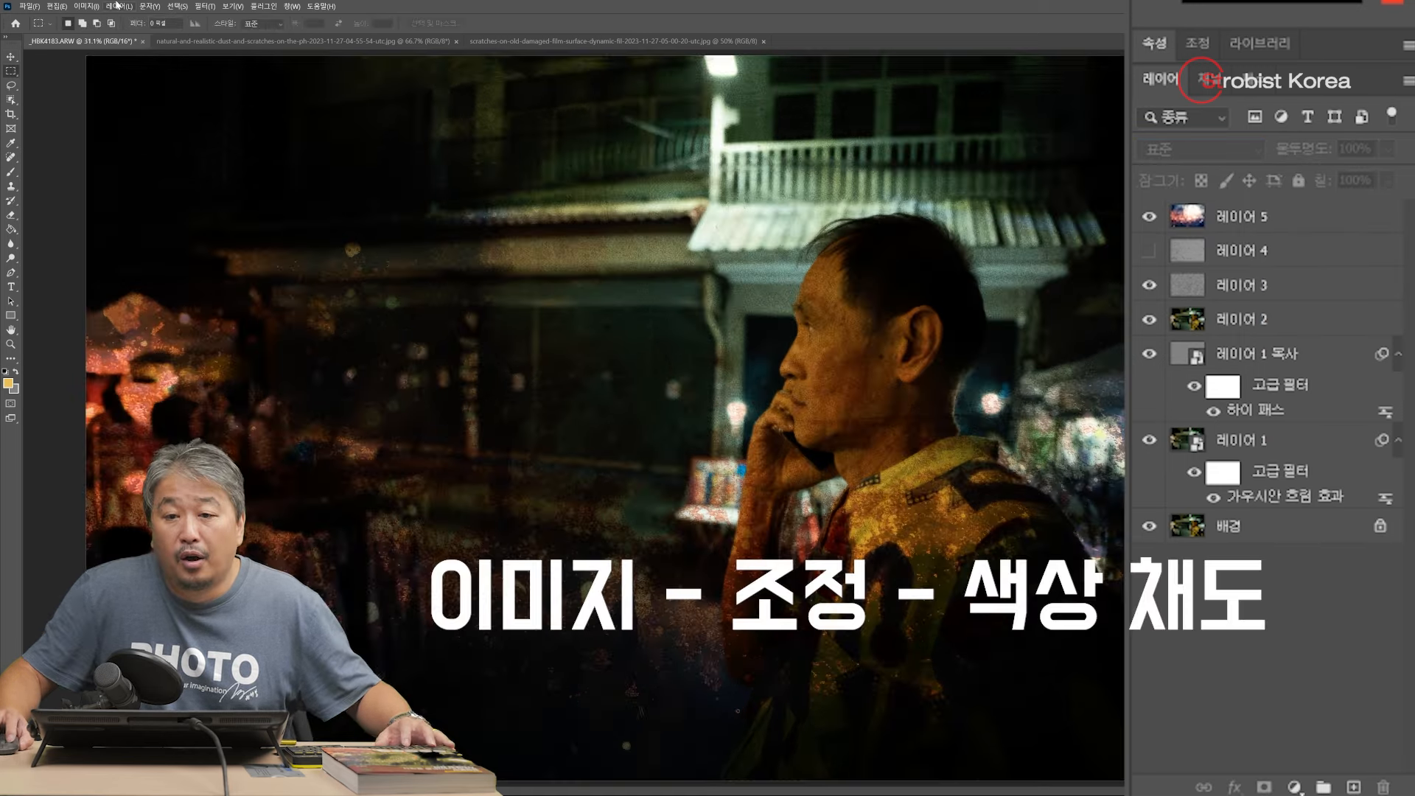
{"action": "left_click", "coordinate": [1280, 221]}
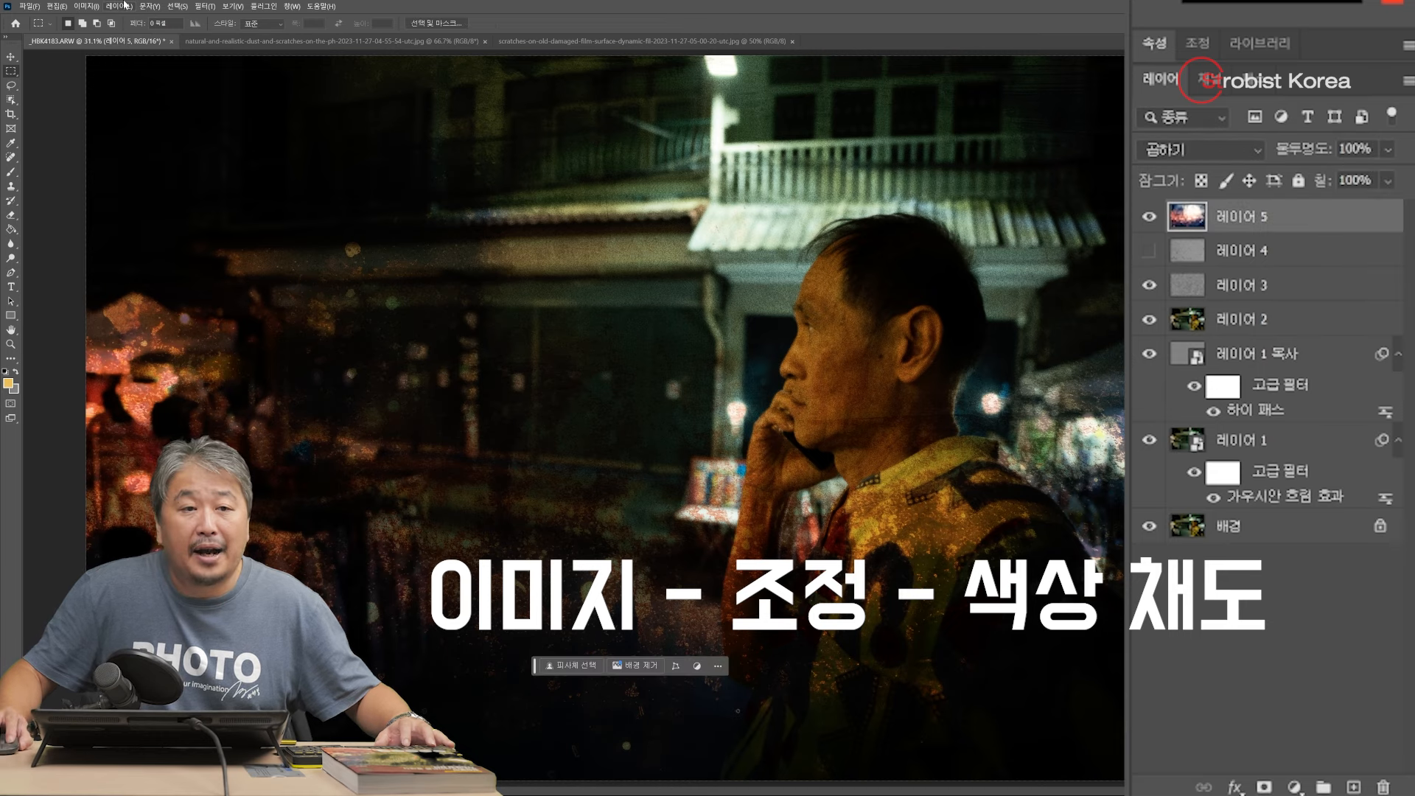
{"action": "left_click", "coordinate": [118, 5]}
{"action": "mouse_move", "coordinate": [86, 6]}
{"action": "mouse_move", "coordinate": [133, 35]}
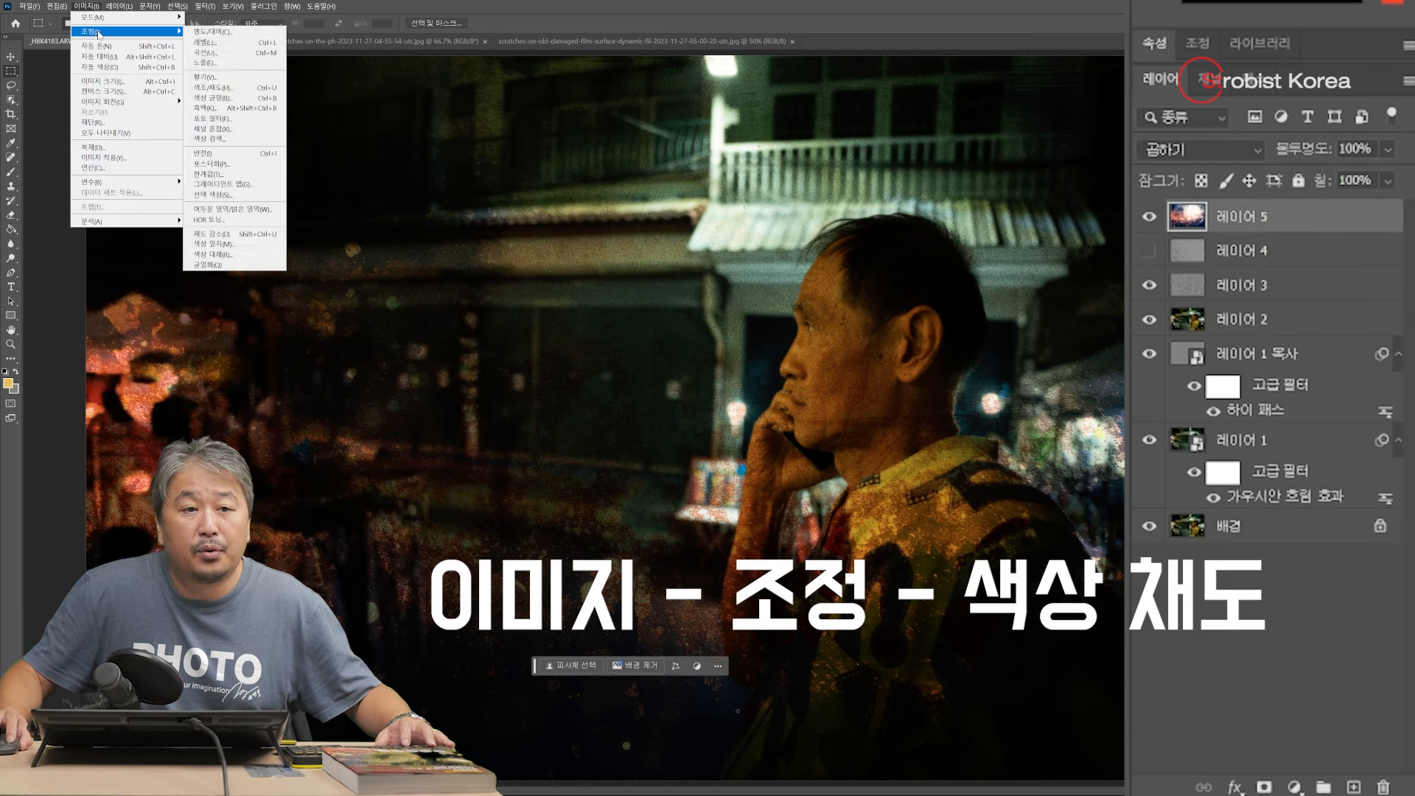
{"action": "left_click", "coordinate": [221, 90]}
{"action": "left_click_drag", "start_coordinate": [428, 381], "coordinate": [436, 382]}
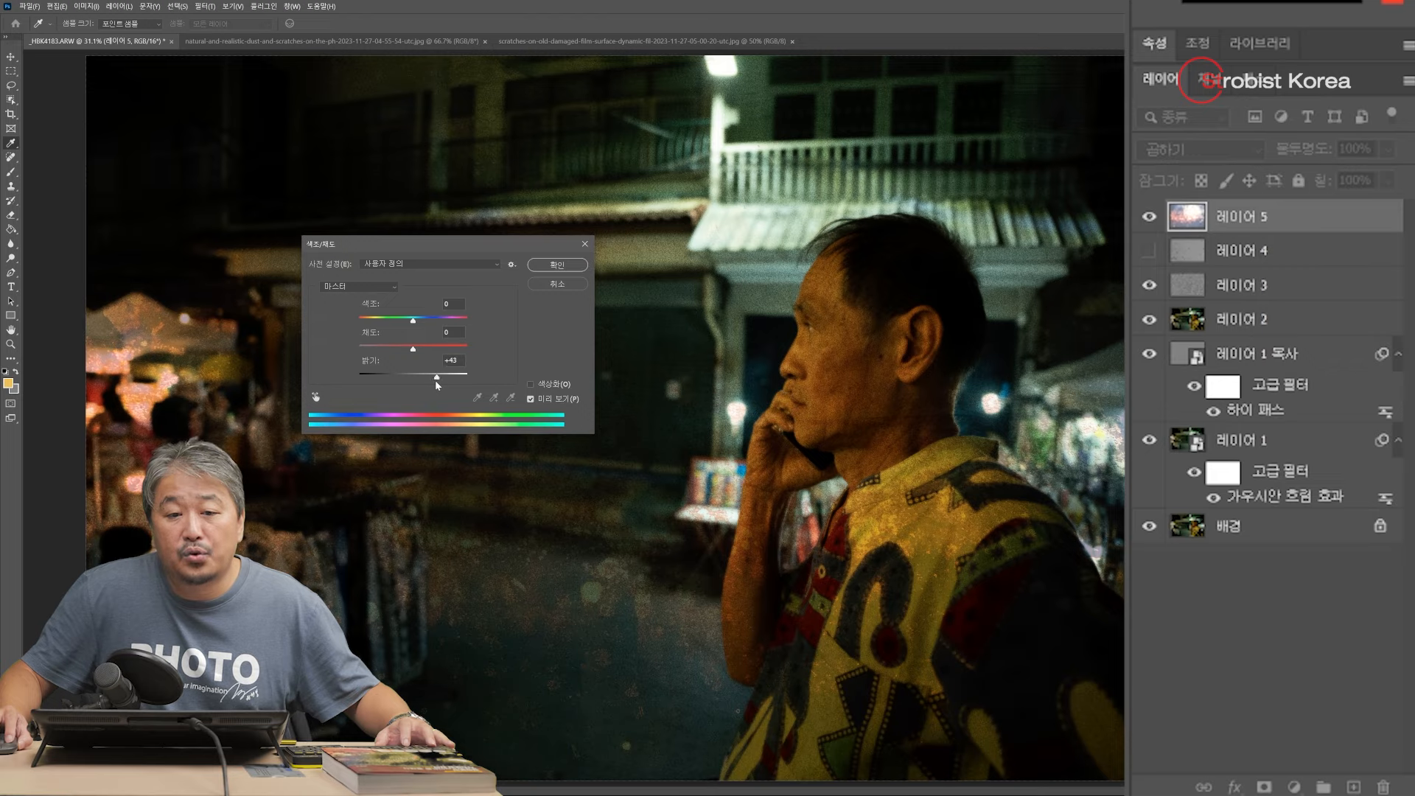
{"action": "left_click_drag", "start_coordinate": [443, 245], "coordinate": [390, 267]}
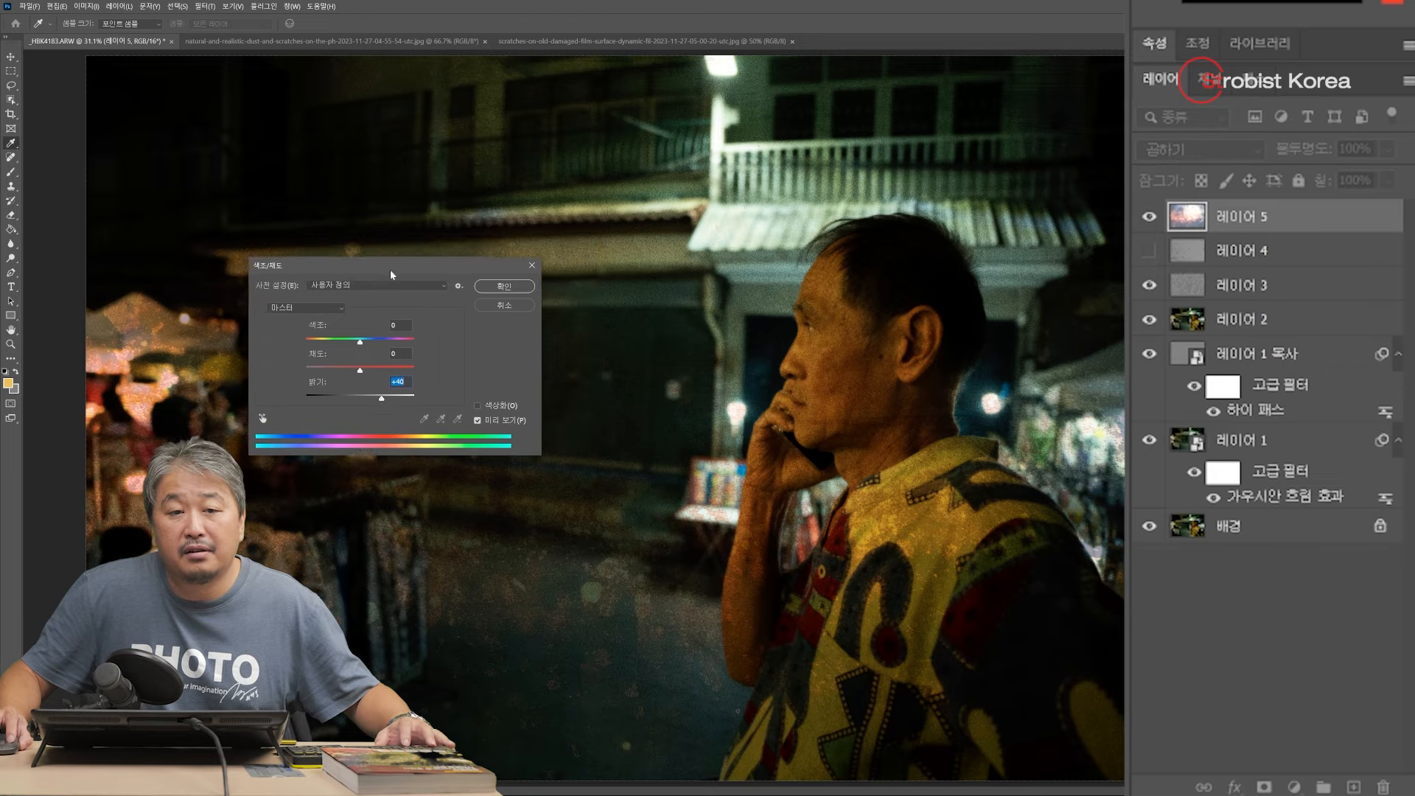
{"action": "left_click", "coordinate": [504, 286]}
Step: Inspect the scratched-film texture across the picture in close-up and compare the image with and without that layer
{"action": "scroll", "coordinate": [746, 538], "scroll_direction": "up", "scroll_amount": 5}
{"action": "left_click_drag", "start_coordinate": [369, 708], "coordinate": [825, 455]}
{"action": "left_click_drag", "start_coordinate": [1024, 199], "coordinate": [625, 572]}
{"action": "left_click_drag", "start_coordinate": [1105, 140], "coordinate": [739, 556]}
{"action": "left_click_drag", "start_coordinate": [745, 450], "coordinate": [676, 560]}
{"action": "left_click_drag", "start_coordinate": [996, 93], "coordinate": [713, 516]}
{"action": "scroll", "coordinate": [788, 419], "scroll_direction": "down", "scroll_amount": 5}
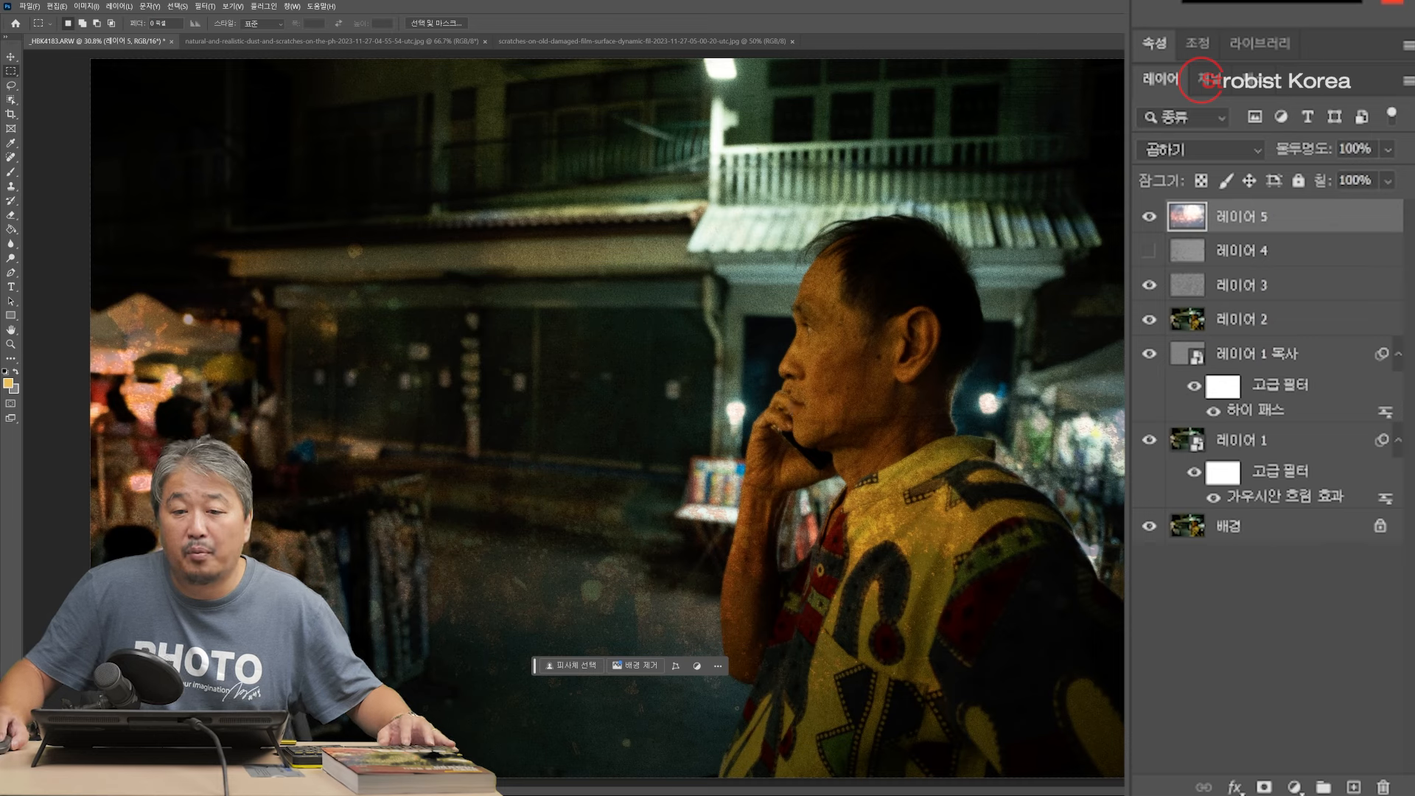
{"action": "left_click", "coordinate": [1150, 218]}
{"action": "left_click", "coordinate": [1149, 218]}
{"action": "left_click", "coordinate": [1150, 217]}
{"action": "left_click", "coordinate": [1150, 218]}
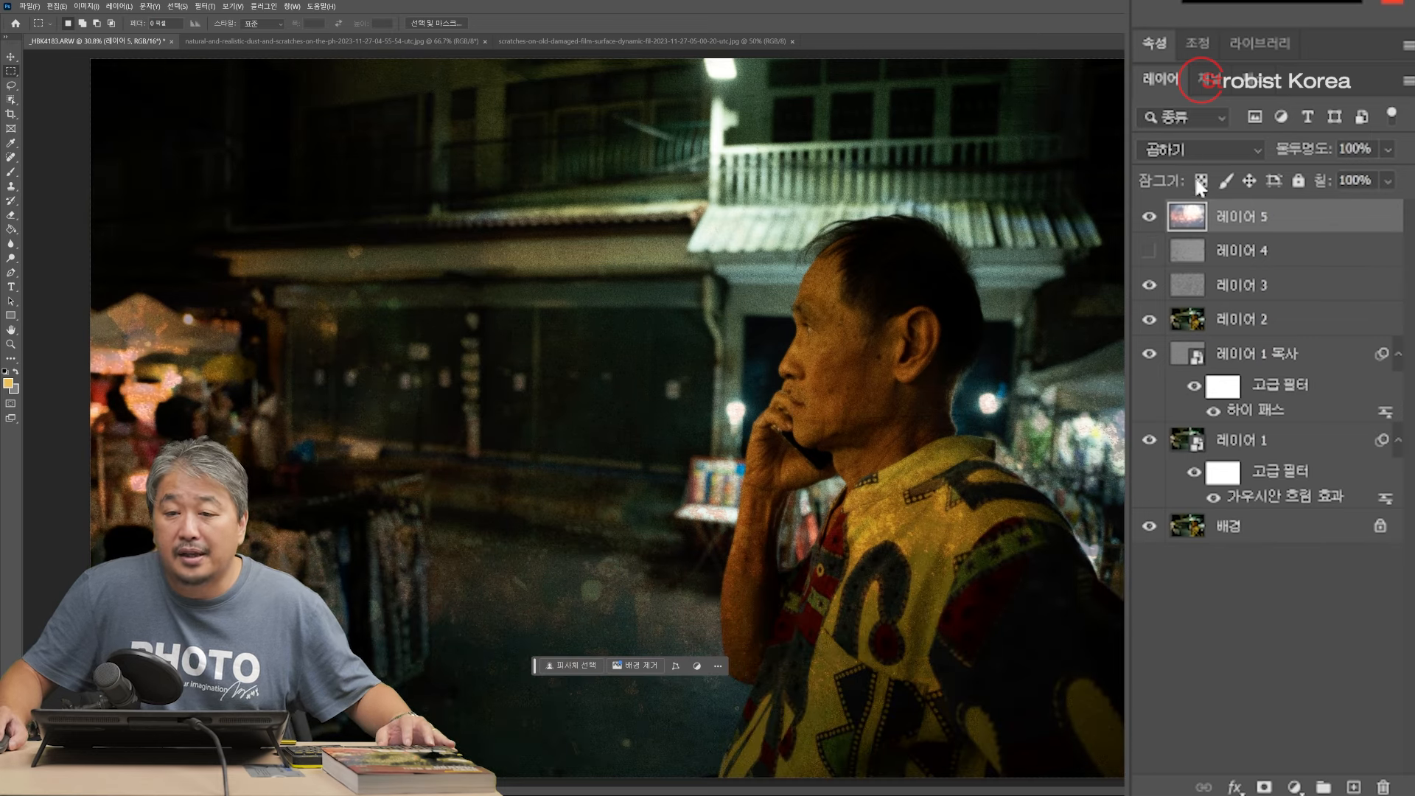
Step: Set the scratched-film texture layer's blend mode to Overlay, and try inverting its colors before restoring them
{"action": "left_click", "coordinate": [1198, 151]}
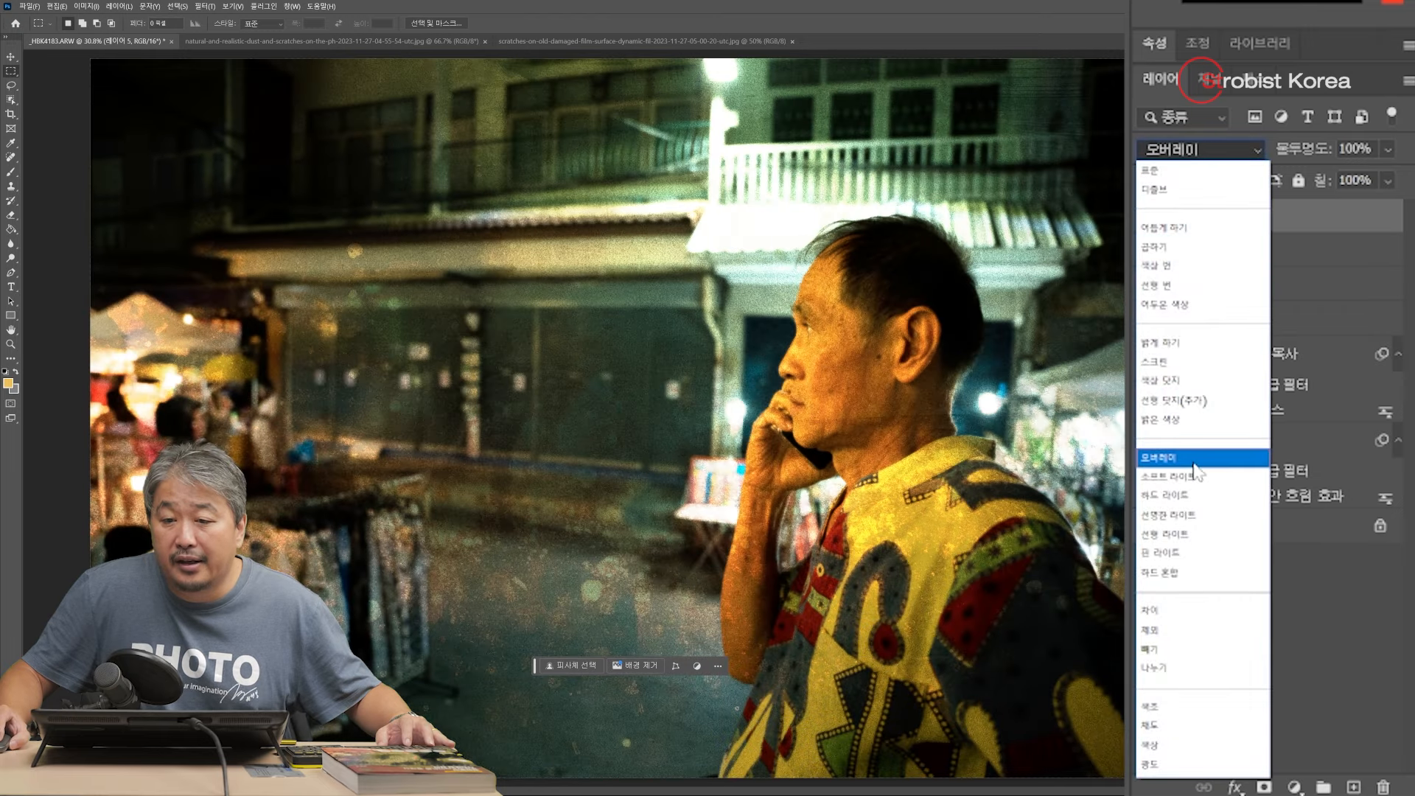
{"action": "left_click", "coordinate": [1206, 458]}
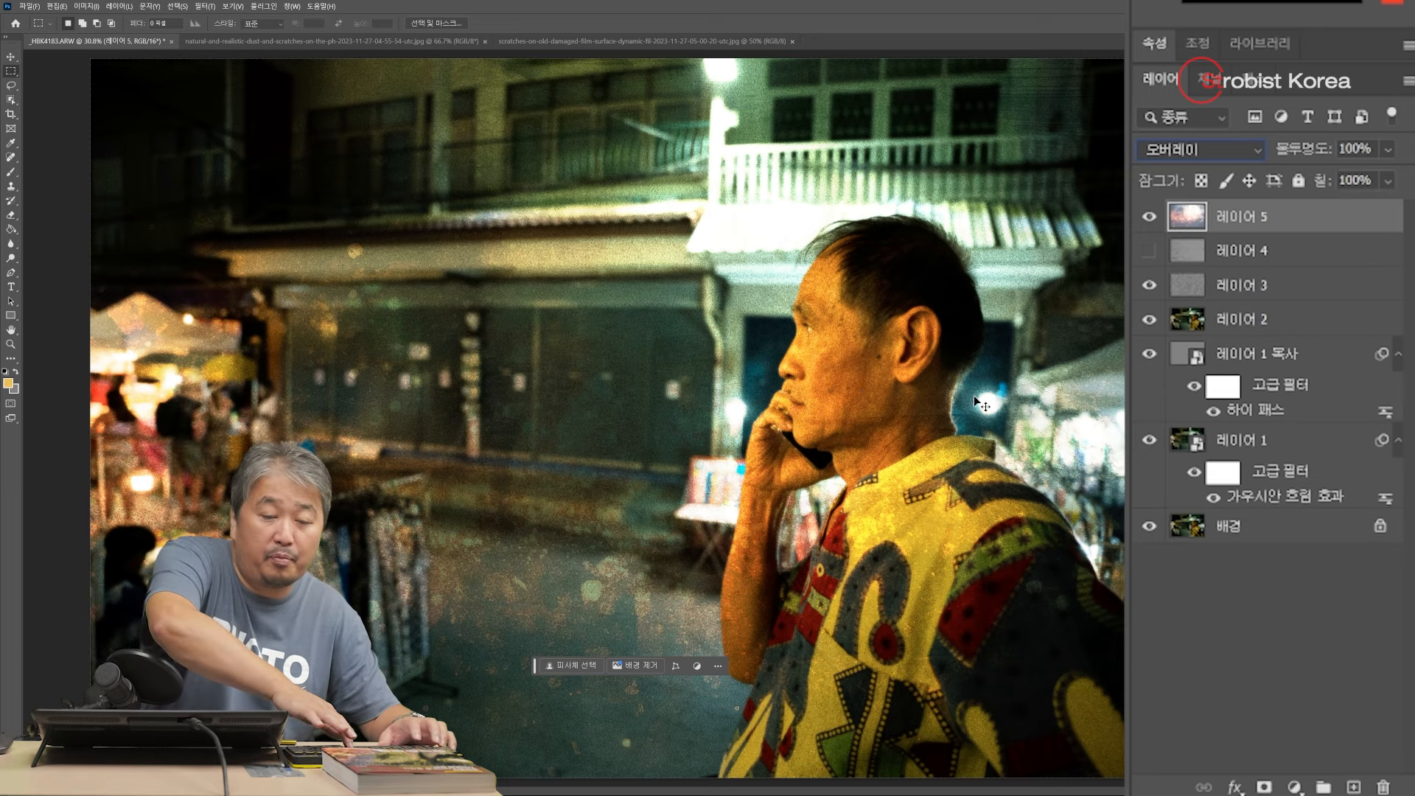
{"action": "key", "text": "ctrl+i"}
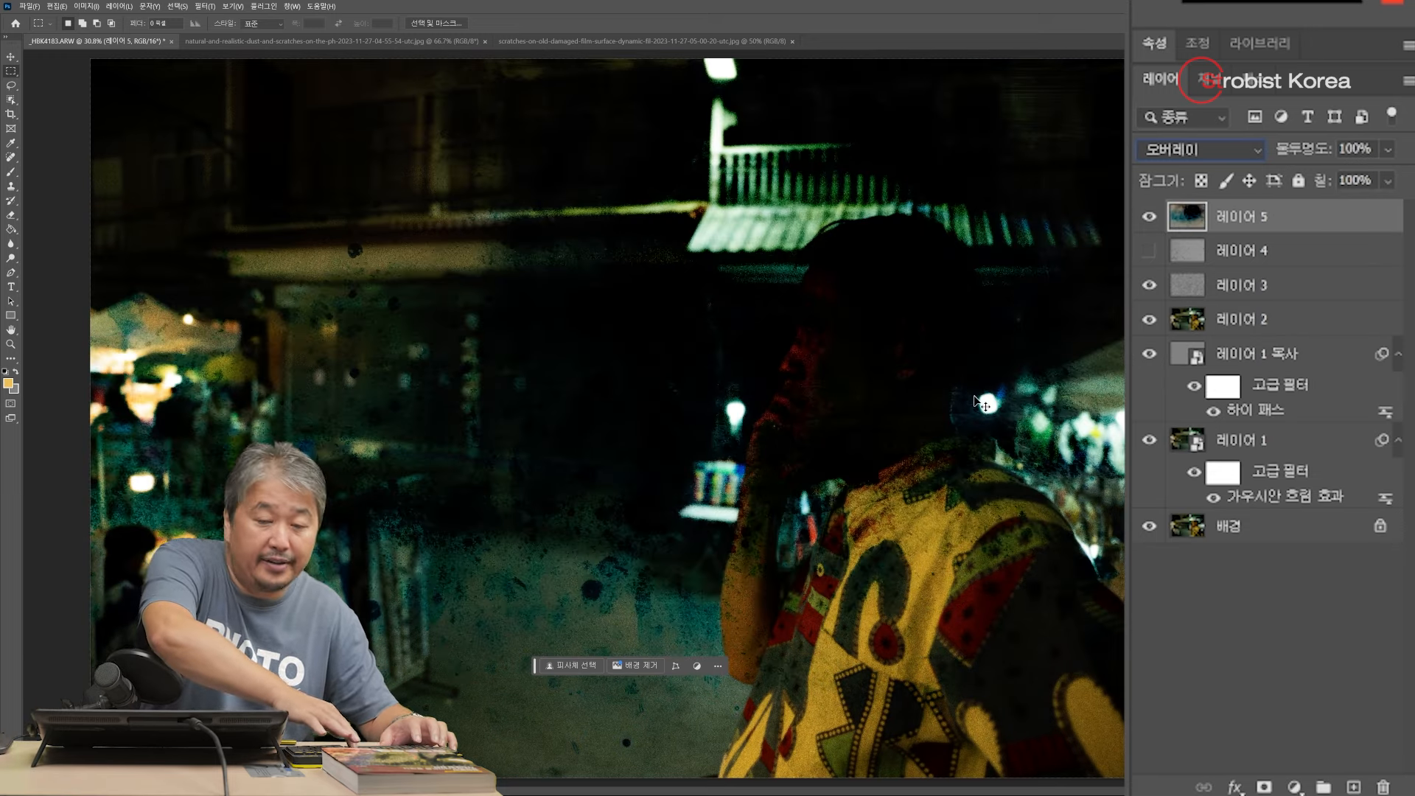
{"action": "key", "text": "ctrl+i"}
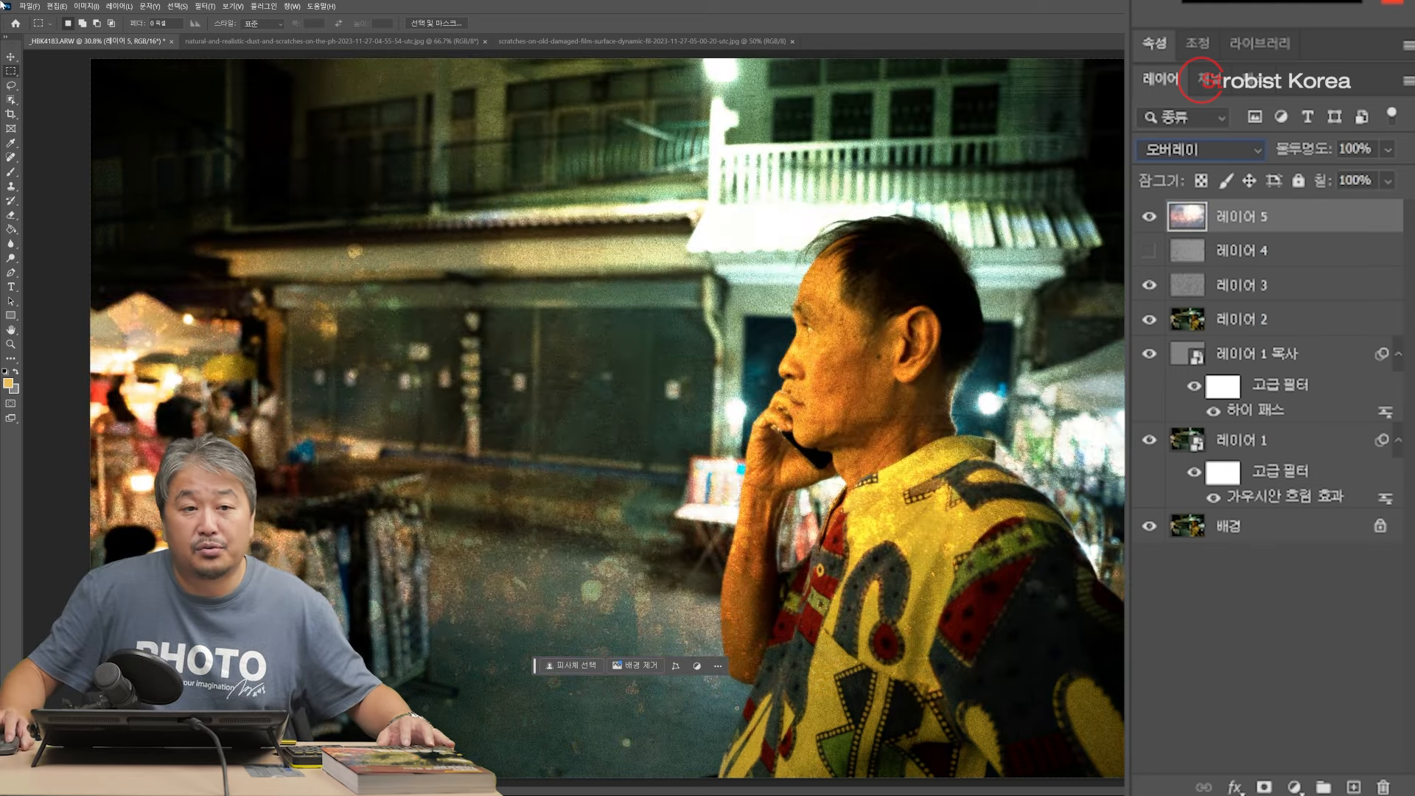
Step: Darken the scratched-film texture layer with Hue/Saturation to a lightness of about -37
{"action": "left_click", "coordinate": [84, 6]}
{"action": "mouse_move", "coordinate": [121, 32]}
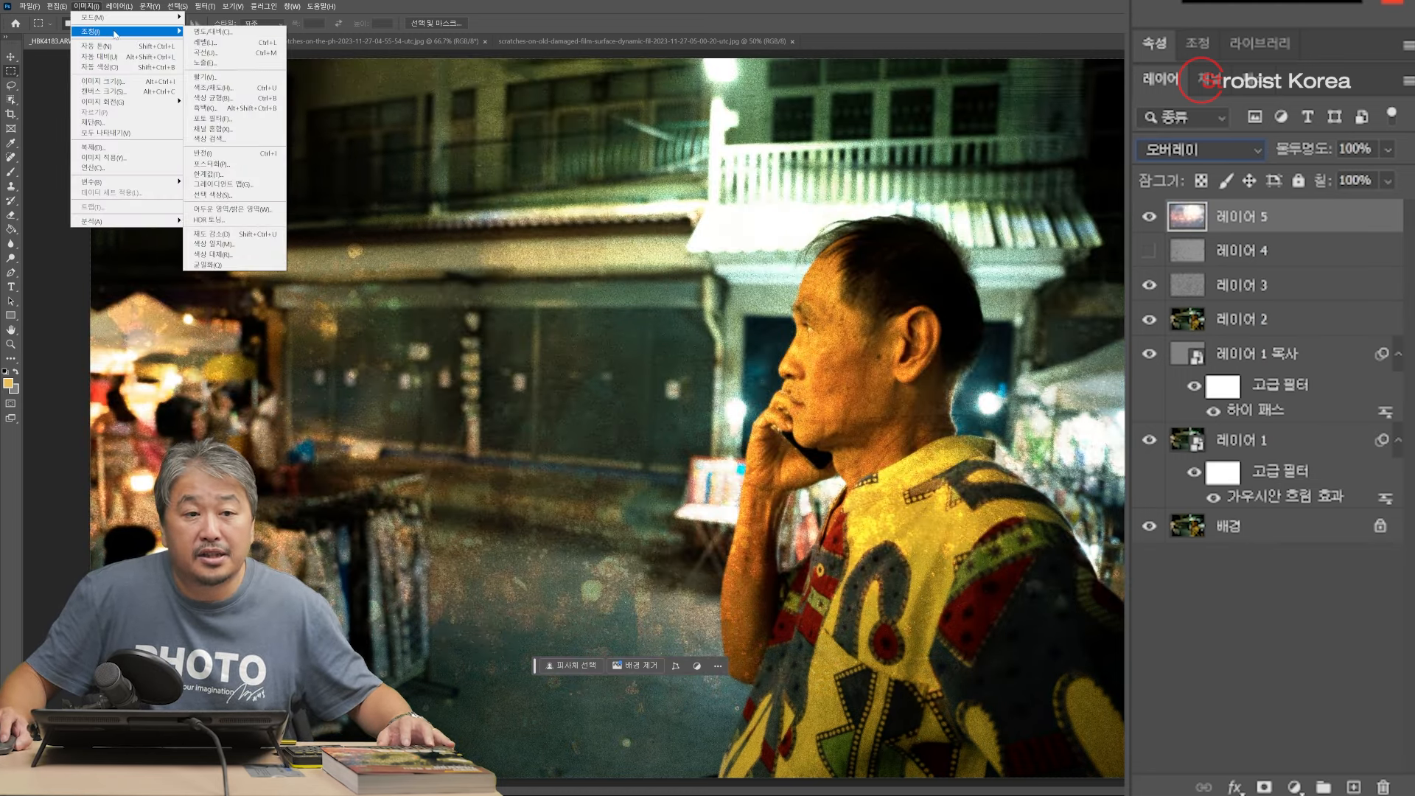
{"action": "left_click", "coordinate": [221, 87]}
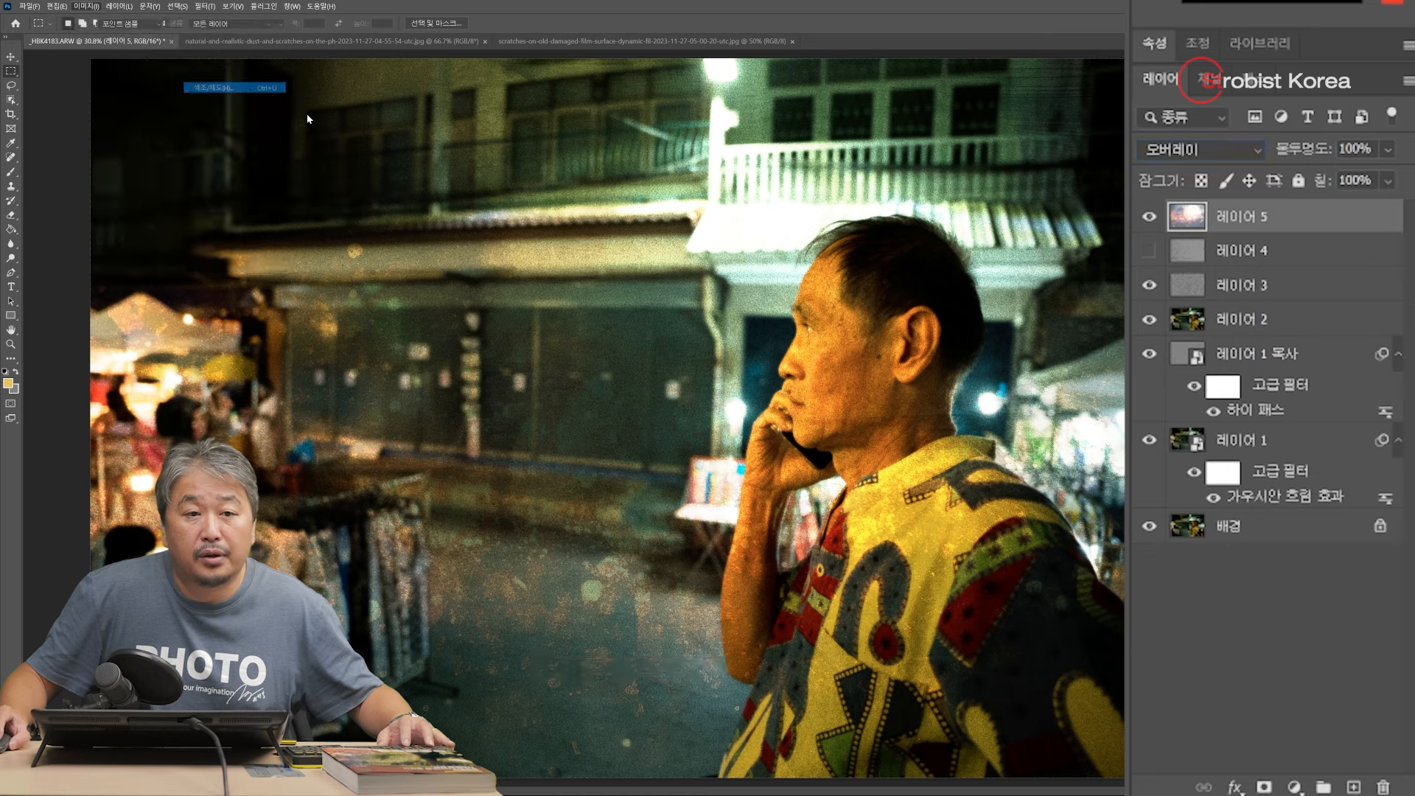
{"action": "left_click_drag", "start_coordinate": [359, 401], "coordinate": [340, 402]}
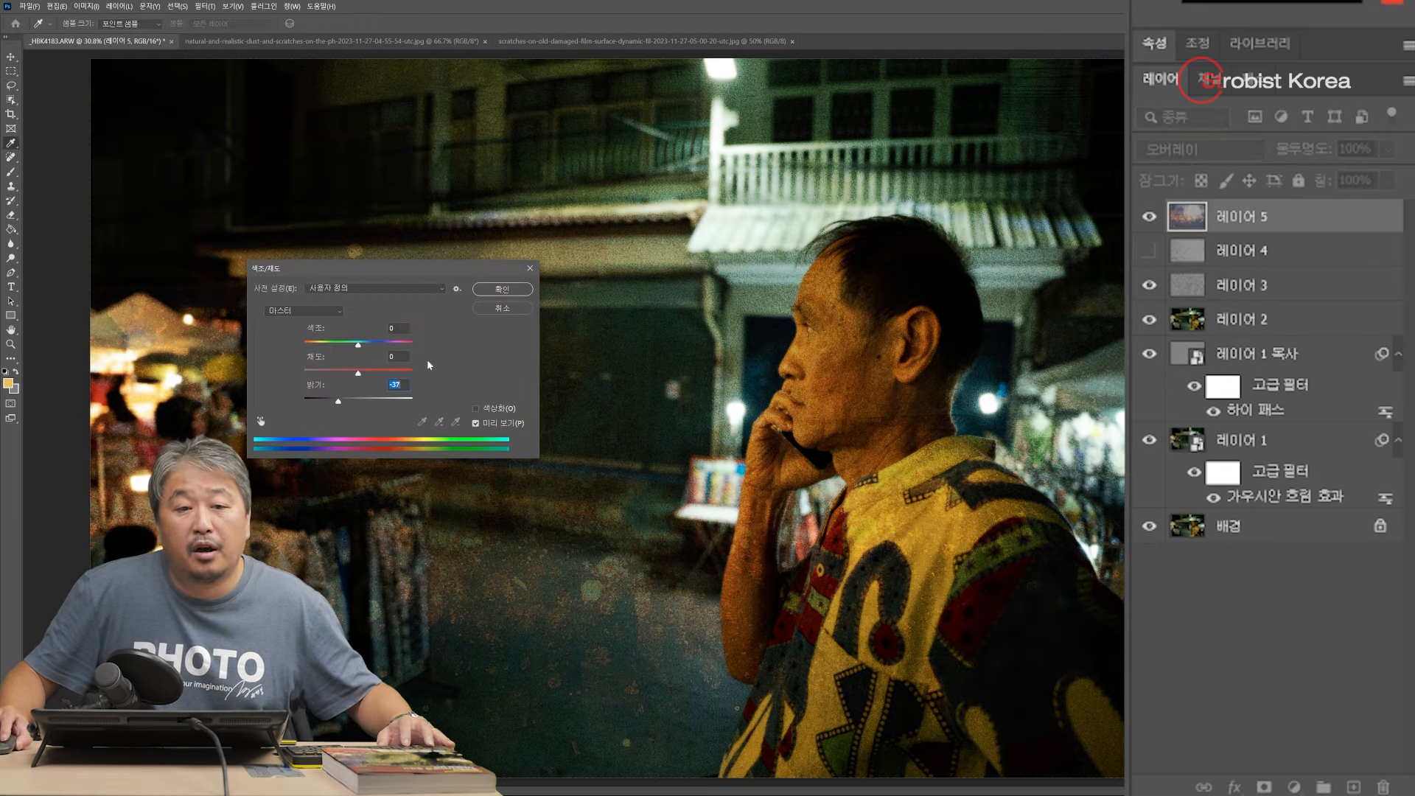
{"action": "left_click_drag", "start_coordinate": [398, 272], "coordinate": [466, 328]}
{"action": "left_click", "coordinate": [555, 343]}
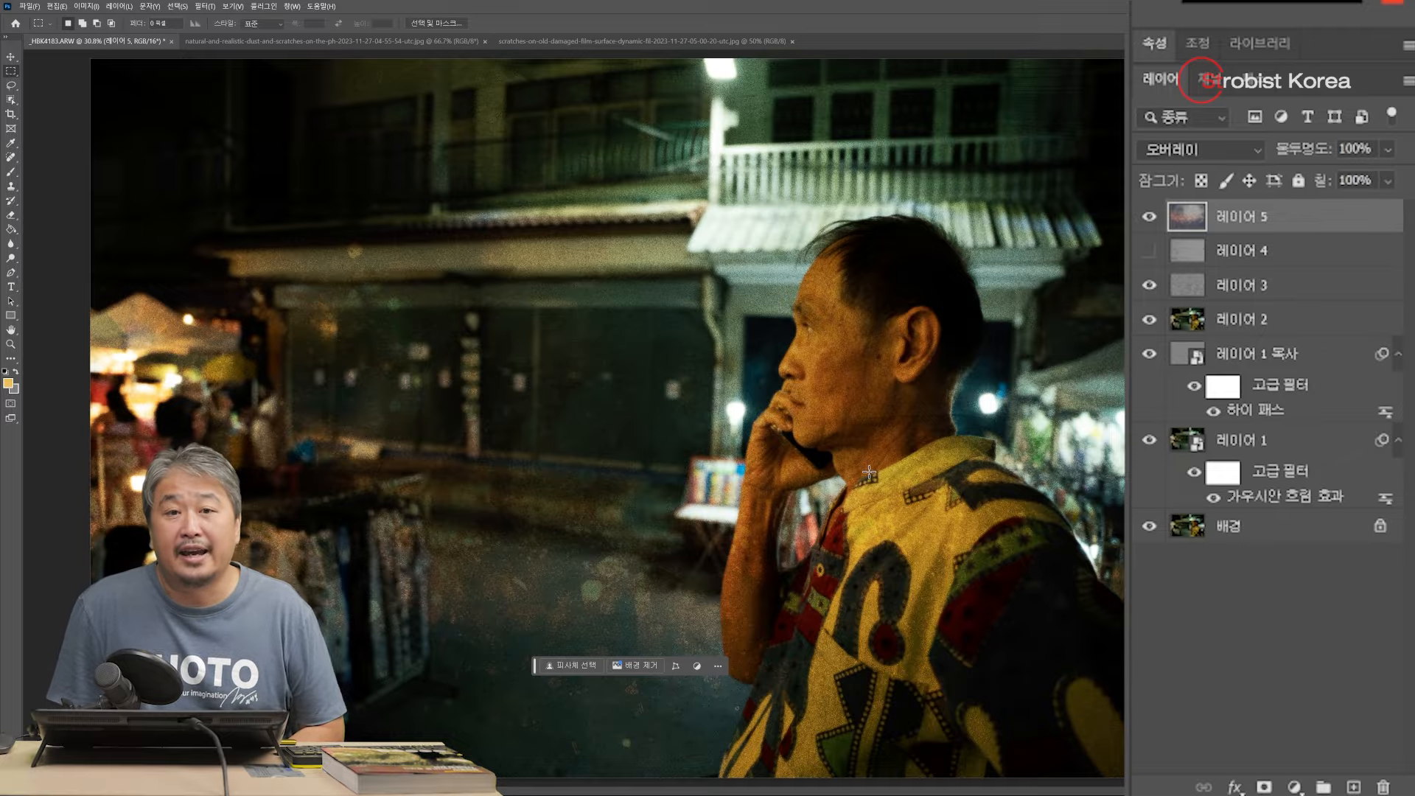
Step: Examine the portrait with the Overlay film texture, both in close-up and as a whole
{"action": "scroll", "coordinate": [874, 464], "scroll_direction": "up", "scroll_amount": 3}
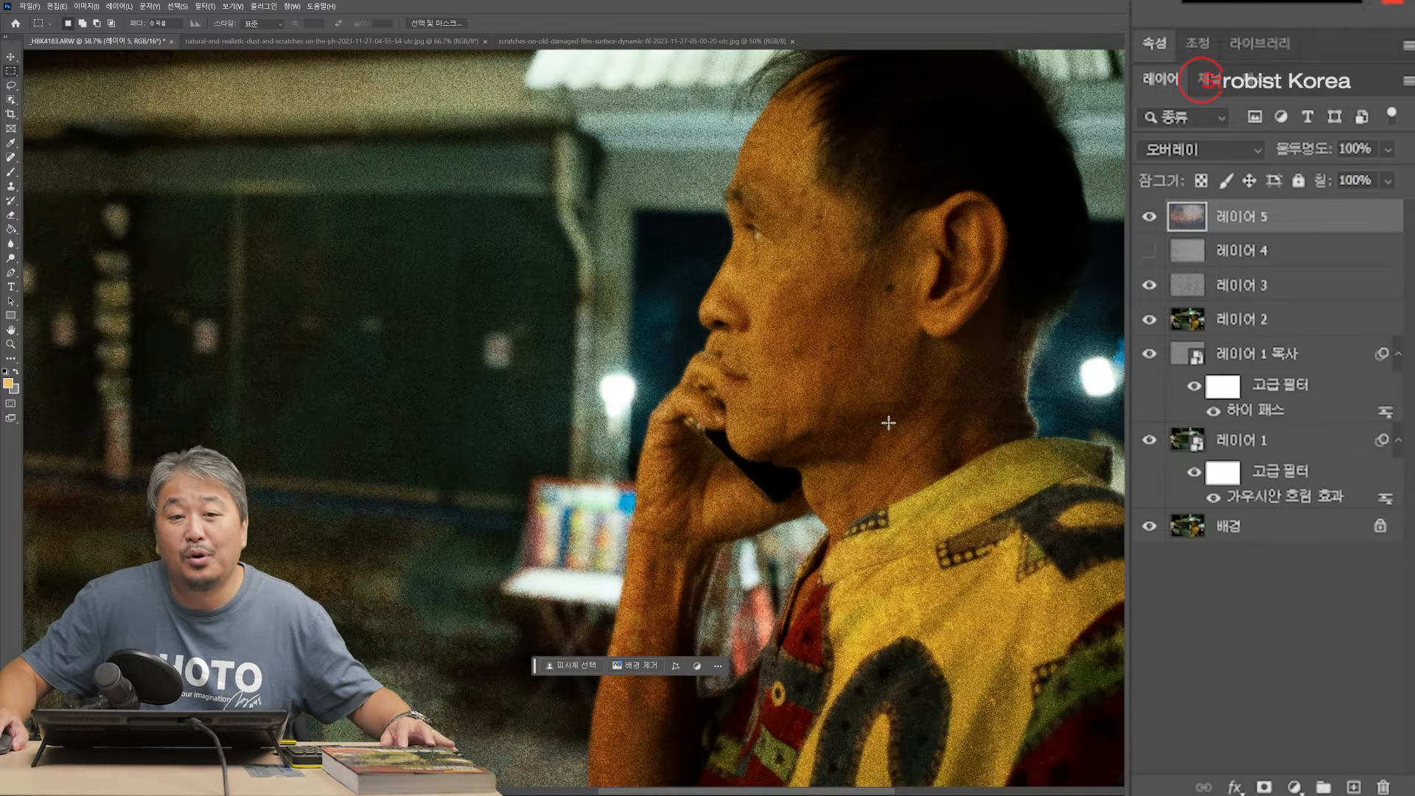
{"action": "scroll", "coordinate": [889, 422], "scroll_direction": "up", "scroll_amount": 4}
{"action": "scroll", "coordinate": [888, 423], "scroll_direction": "down", "scroll_amount": 7}
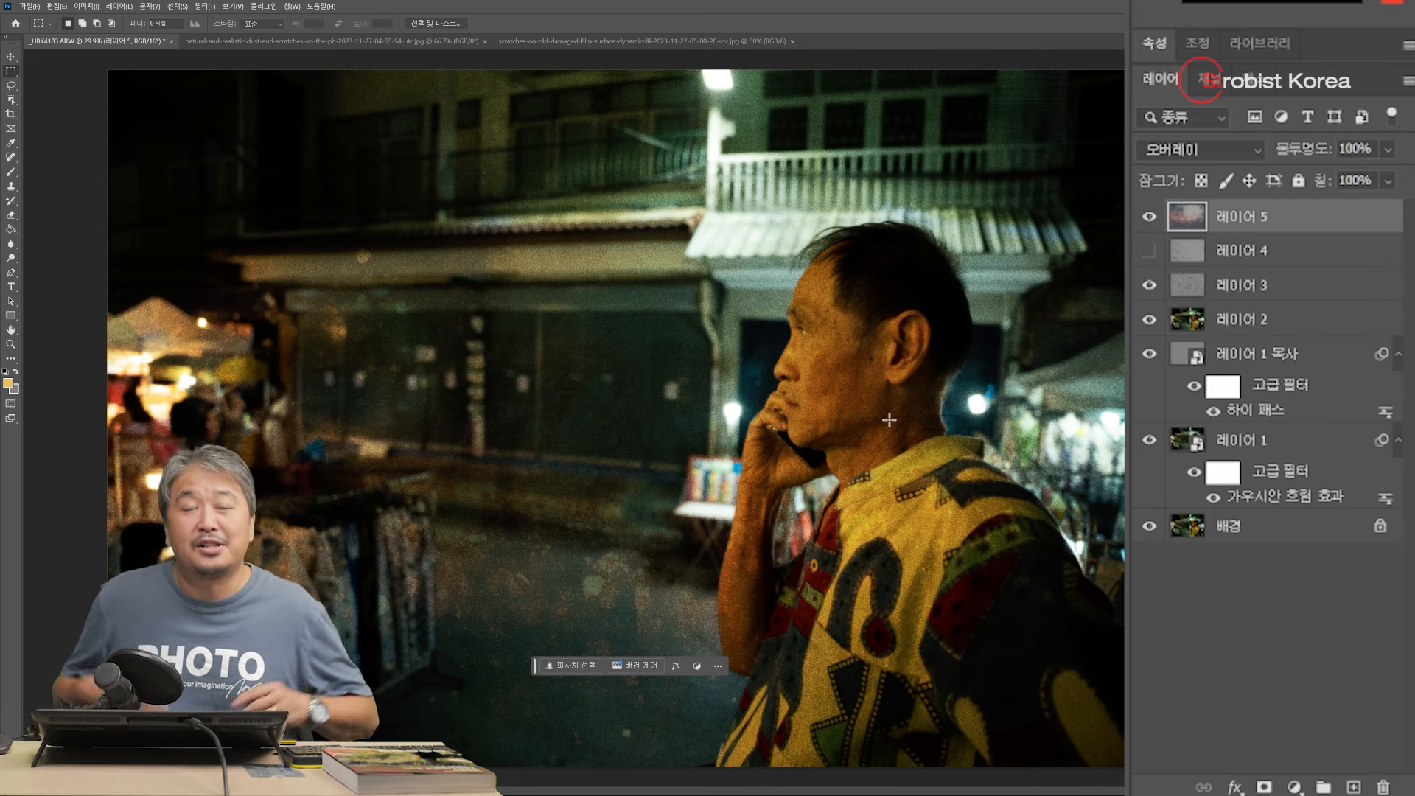
{"action": "scroll", "coordinate": [892, 387], "scroll_direction": "up", "scroll_amount": 3}
{"action": "scroll", "coordinate": [894, 388], "scroll_direction": "down", "scroll_amount": 3}
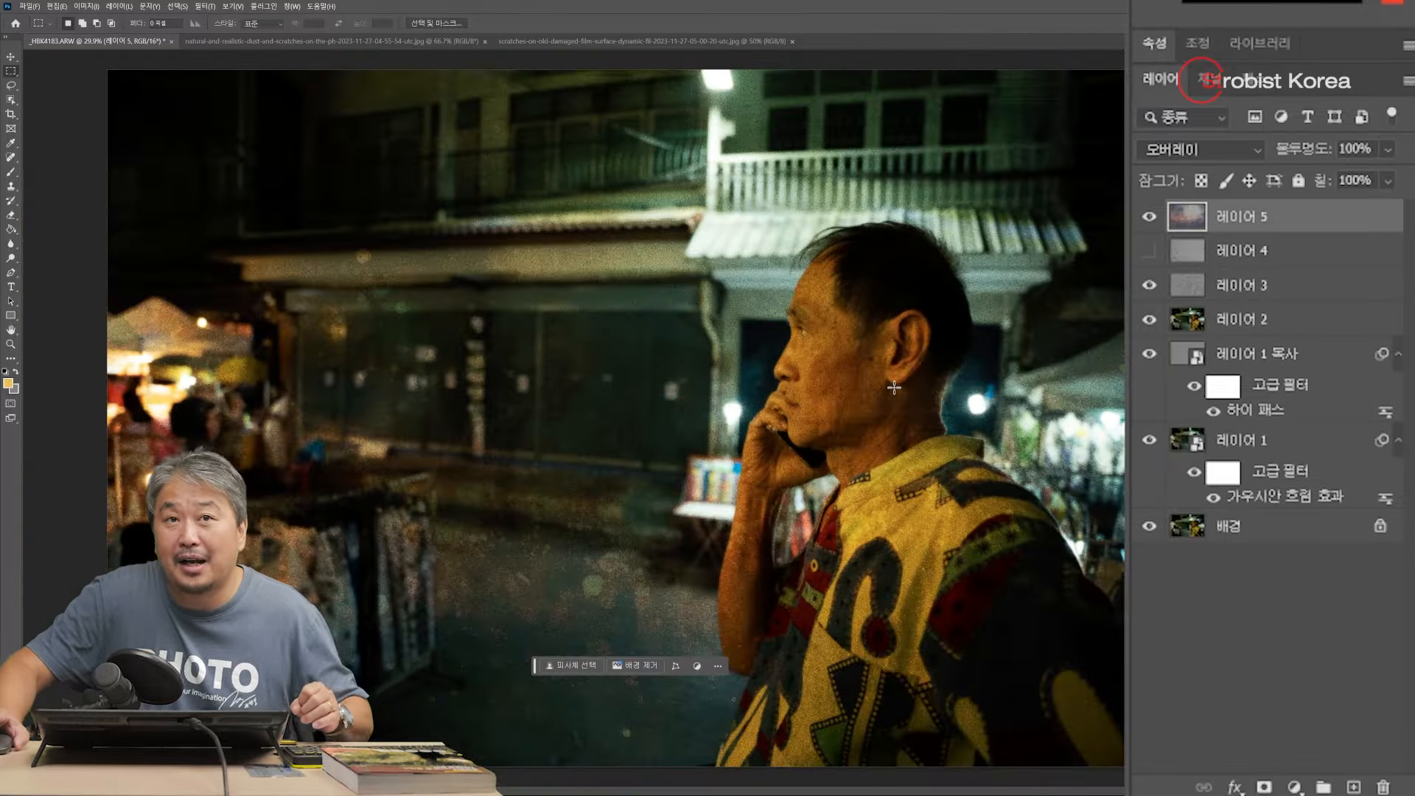